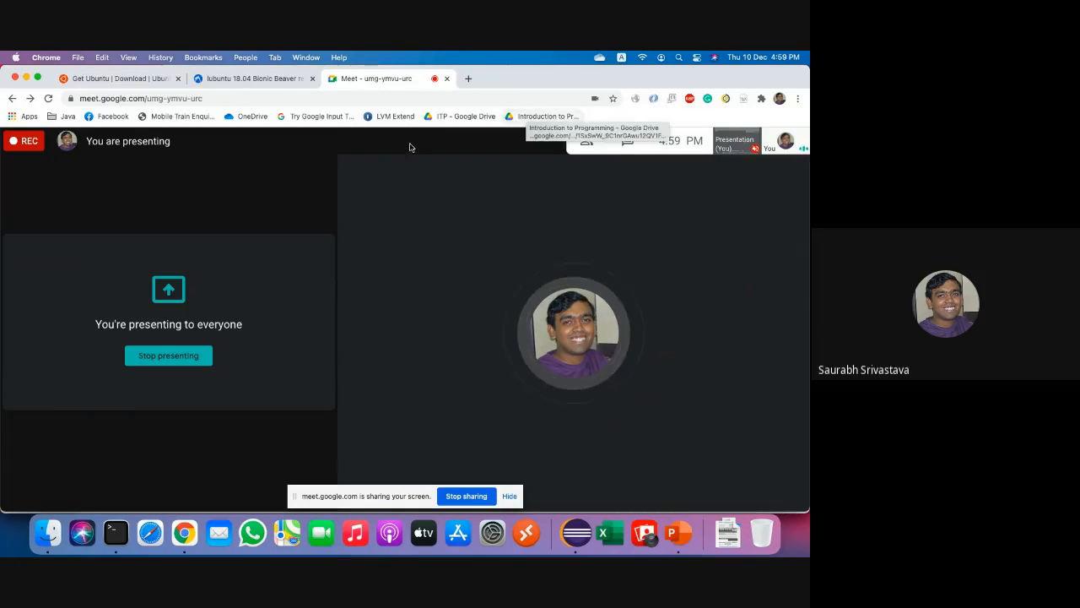
Dismiss the Spotlight search for 'virt' and bring the PowerPoint deck forward on slide 22.
{"action": "key", "text": "super+space"}
{"action": "type", "text": "virt"}
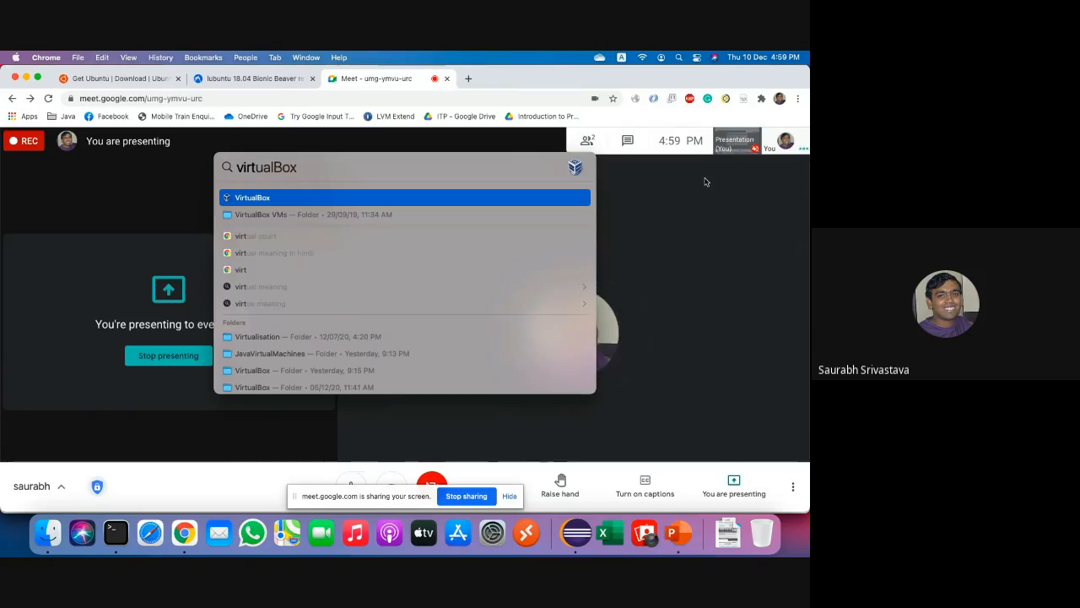
{"action": "left_click", "coordinate": [749, 287]}
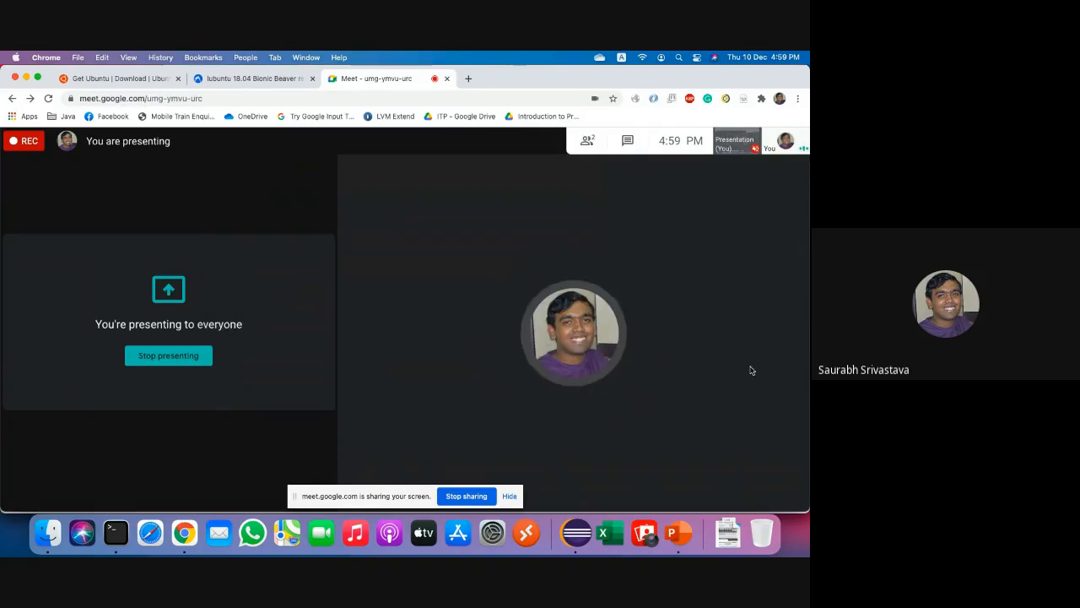
{"action": "left_click", "coordinate": [676, 546]}
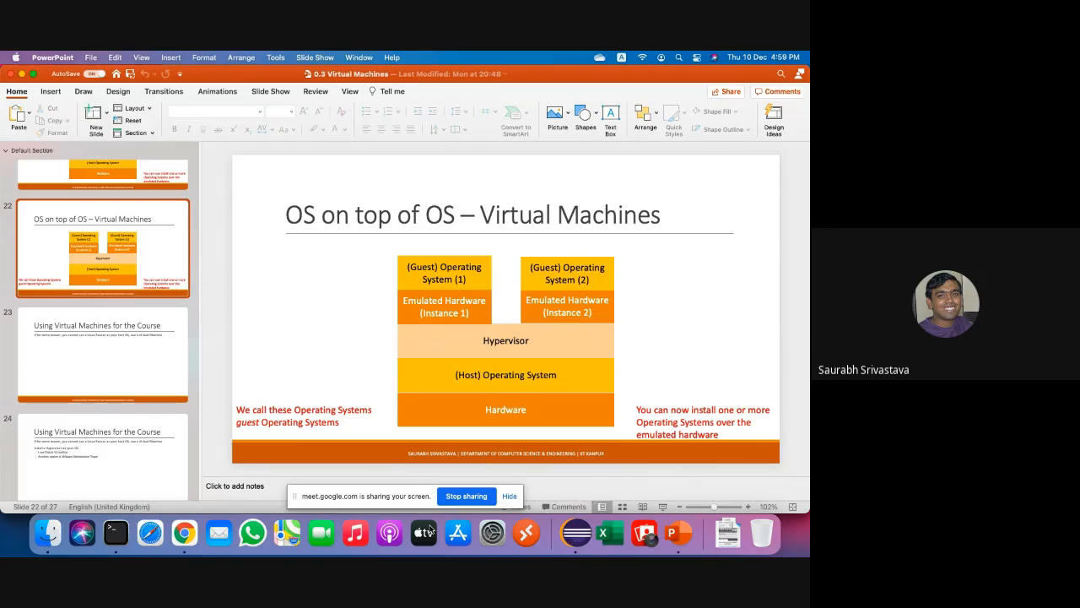
{"action": "left_click", "coordinate": [579, 540]}
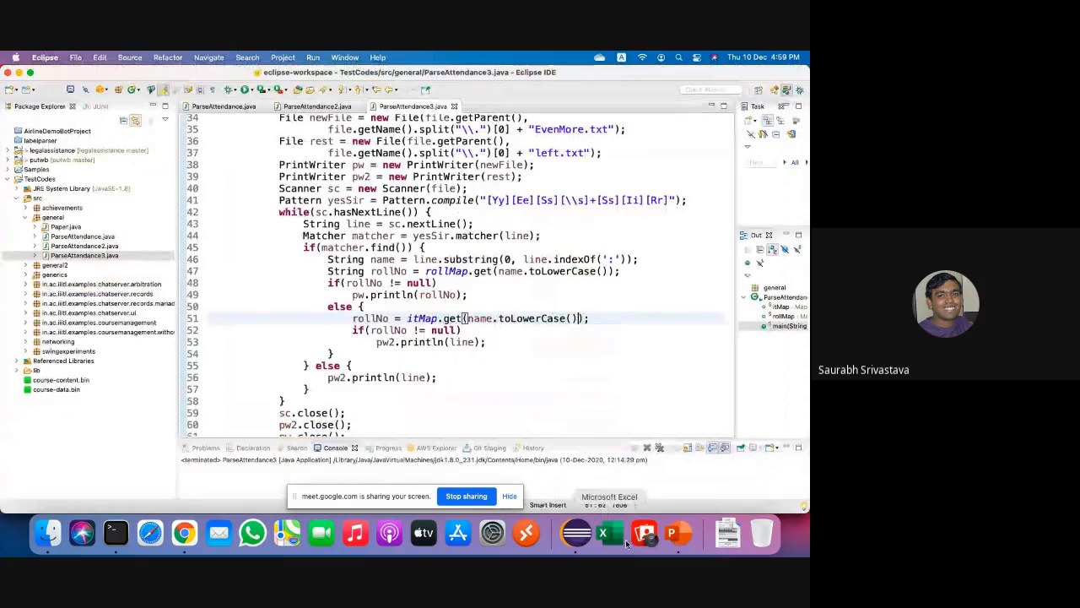
{"action": "left_click", "coordinate": [677, 540]}
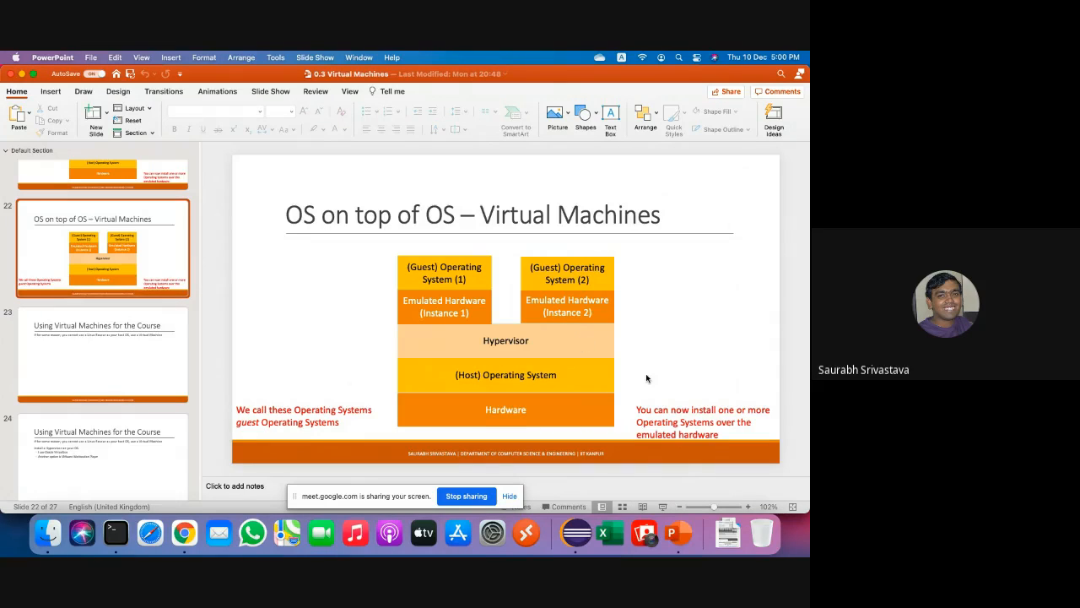
Launch VirtualBox through a Spotlight search for 'virt', then return to the Chrome window.
{"action": "key", "text": "super+space"}
{"action": "type", "text": "virt"}
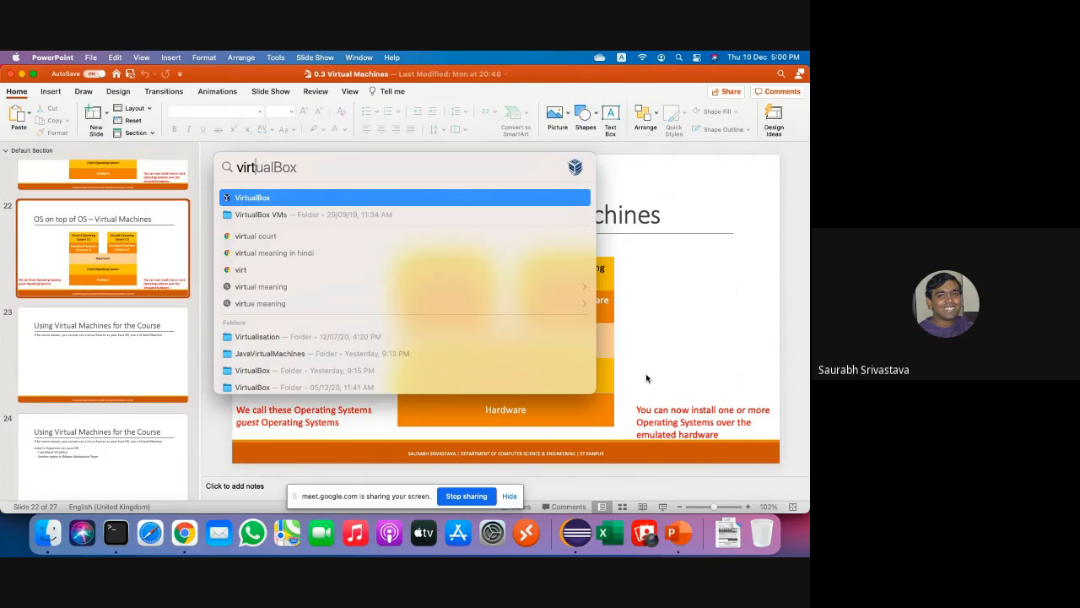
{"action": "key", "text": "Tab"}
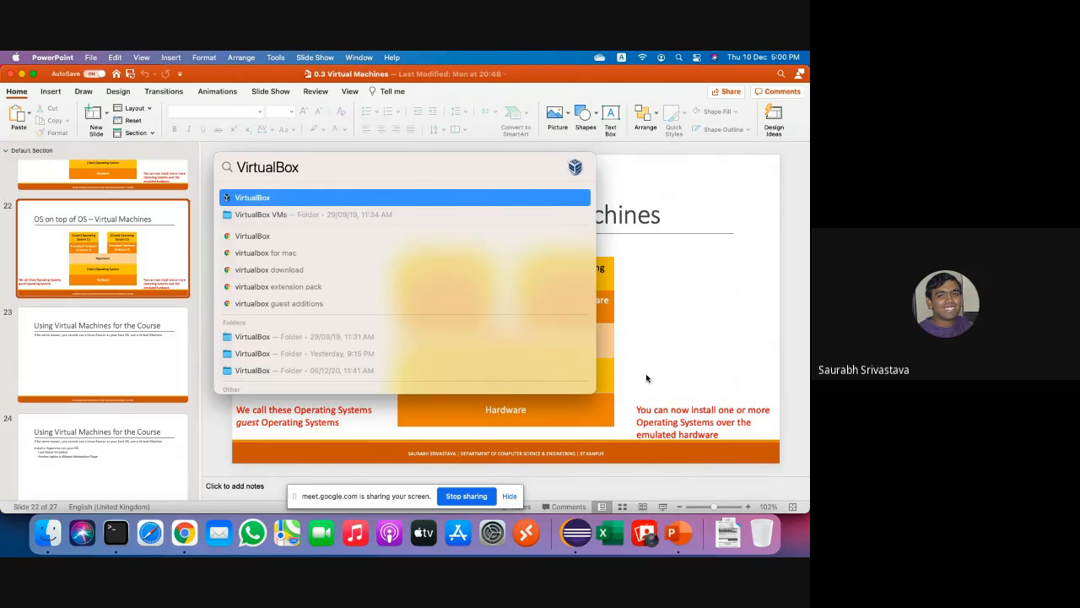
{"action": "key", "text": "Return"}
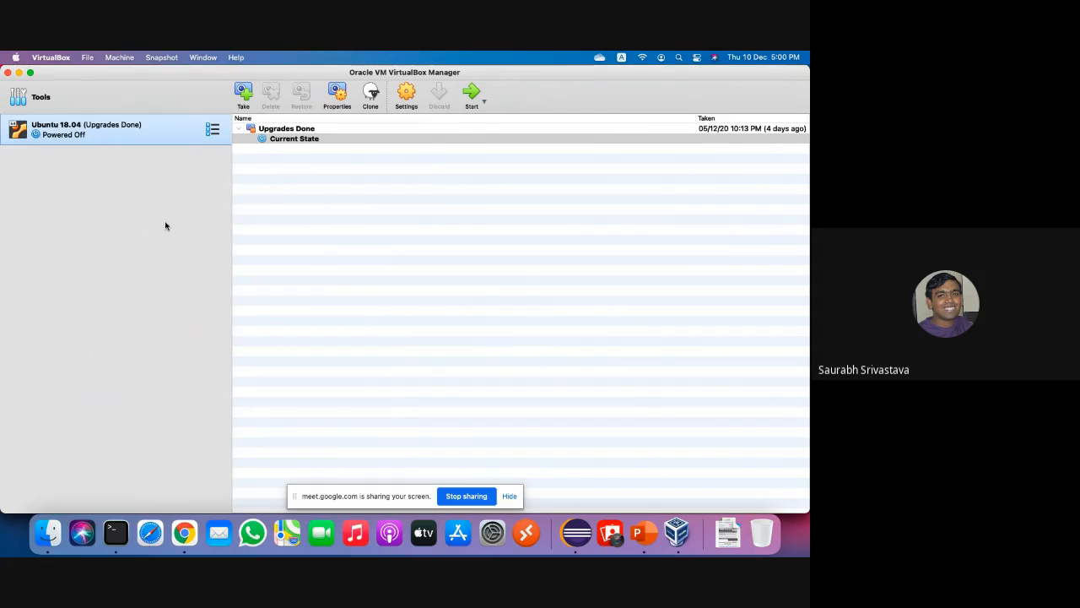
{"action": "left_click", "coordinate": [184, 540]}
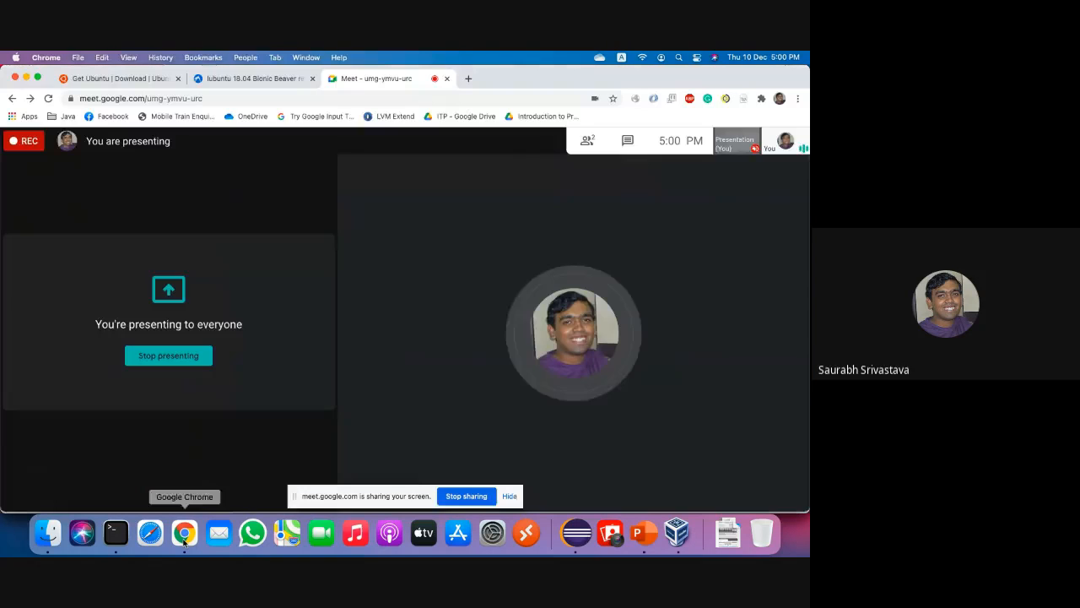
Go to virtualbox.org in a new tab and open its Downloads page listing VirtualBox 6.1.16.
{"action": "left_click", "coordinate": [468, 78]}
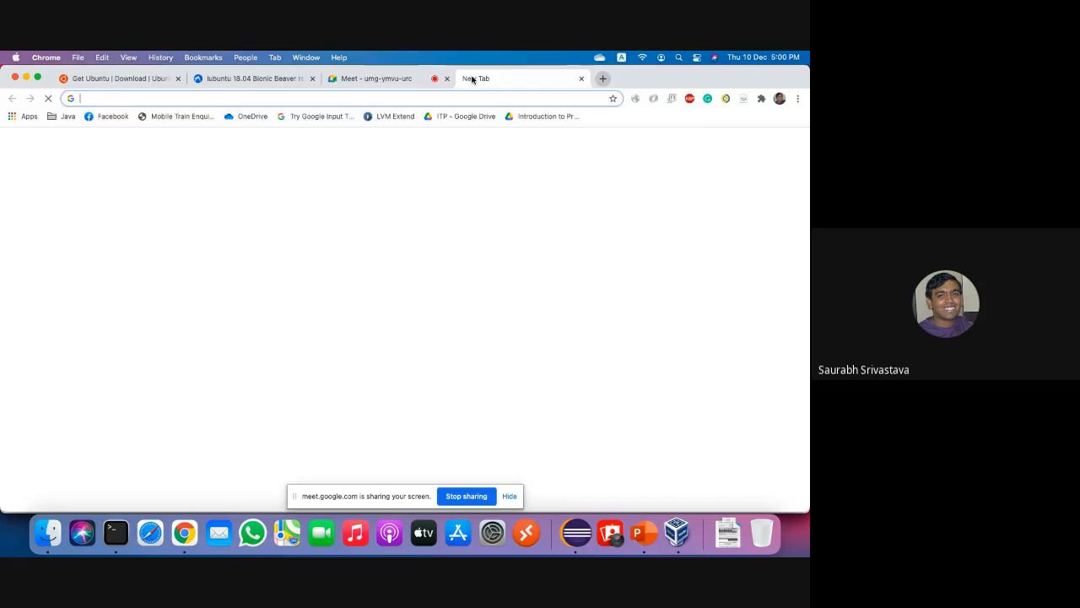
{"action": "type", "text": "virtual"}
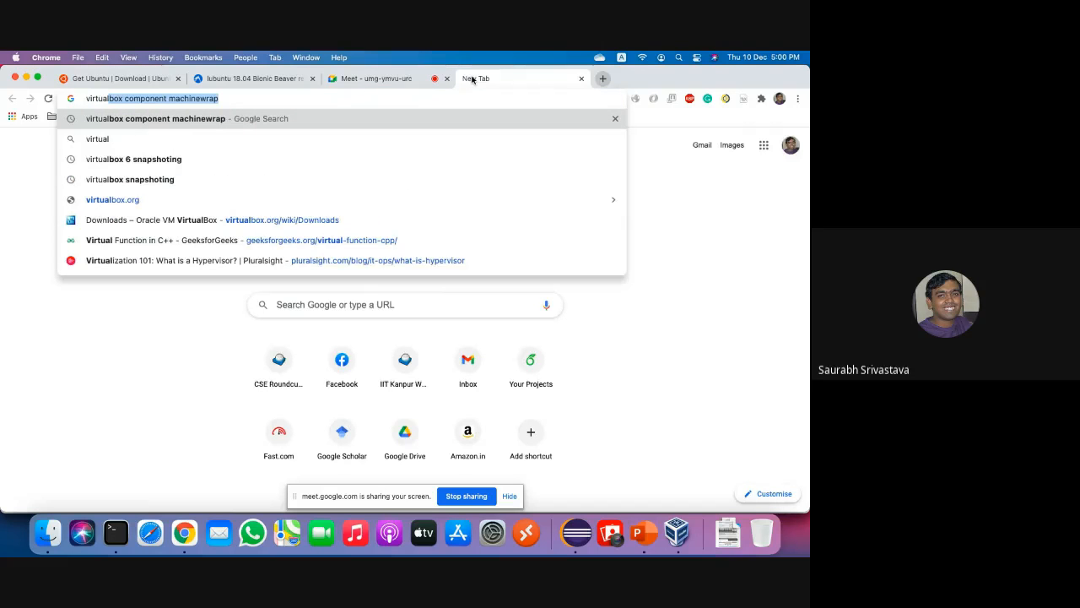
{"action": "key", "text": "Right"}
{"action": "key", "text": "BackSpace"}
{"action": "key", "text": "BackSpace"}
{"action": "key", "text": "BackSpace"}
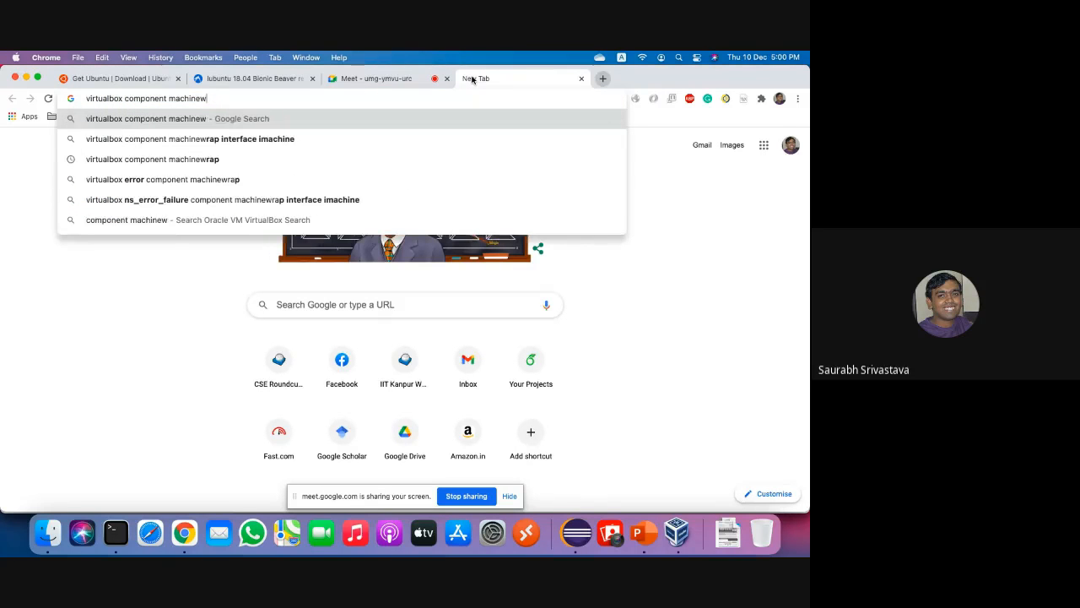
{"action": "key", "text": "BackSpace"}
{"action": "key", "text": "BackSpace"}
{"action": "key", "text": "BackSpace"}
{"action": "key", "text": "BackSpace"}
{"action": "key", "text": "BackSpace"}
{"action": "key", "text": "BackSpace"}
{"action": "key", "text": "BackSpace"}
{"action": "key", "text": "BackSpace"}
{"action": "key", "text": "BackSpace"}
{"action": "key", "text": "BackSpace"}
{"action": "key", "text": "BackSpace"}
{"action": "key", "text": "BackSpace"}
{"action": "key", "text": "BackSpace"}
{"action": "key", "text": "BackSpace"}
{"action": "key", "text": "BackSpace"}
{"action": "key", "text": "BackSpace"}
{"action": "key", "text": "BackSpace"}
{"action": "key", "text": "BackSpace"}
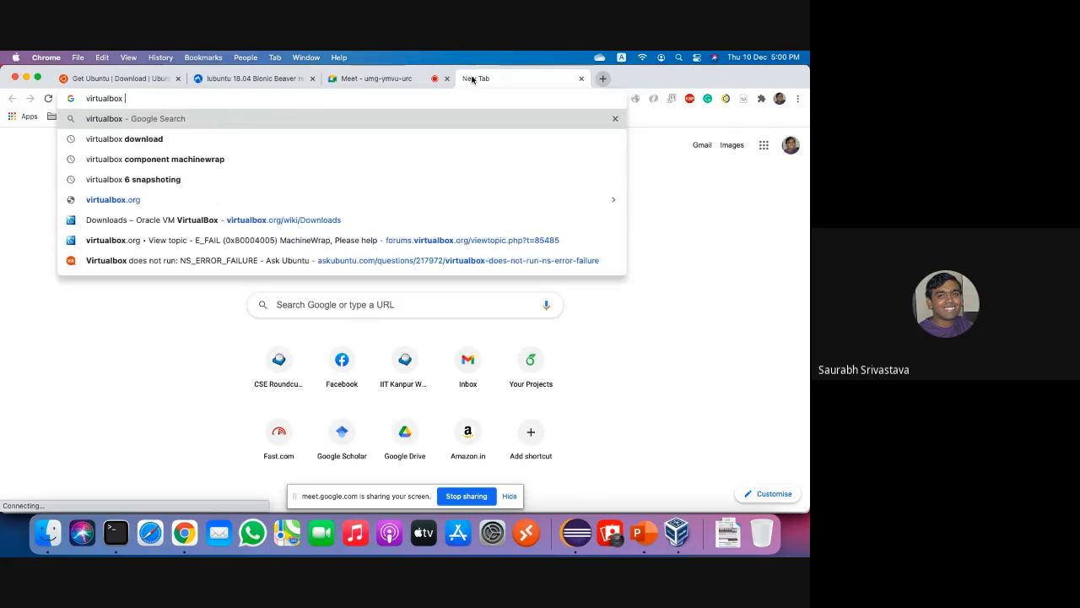
{"action": "key", "text": "Down"}
{"action": "key", "text": "Down"}
{"action": "key", "text": "Down"}
{"action": "key", "text": "Down"}
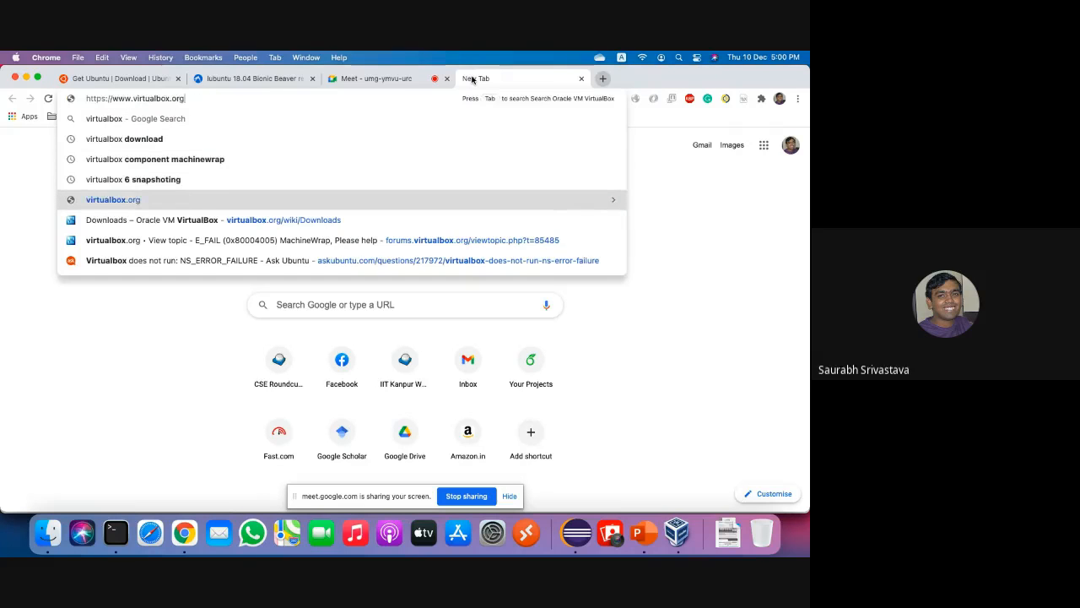
{"action": "key", "text": "Return"}
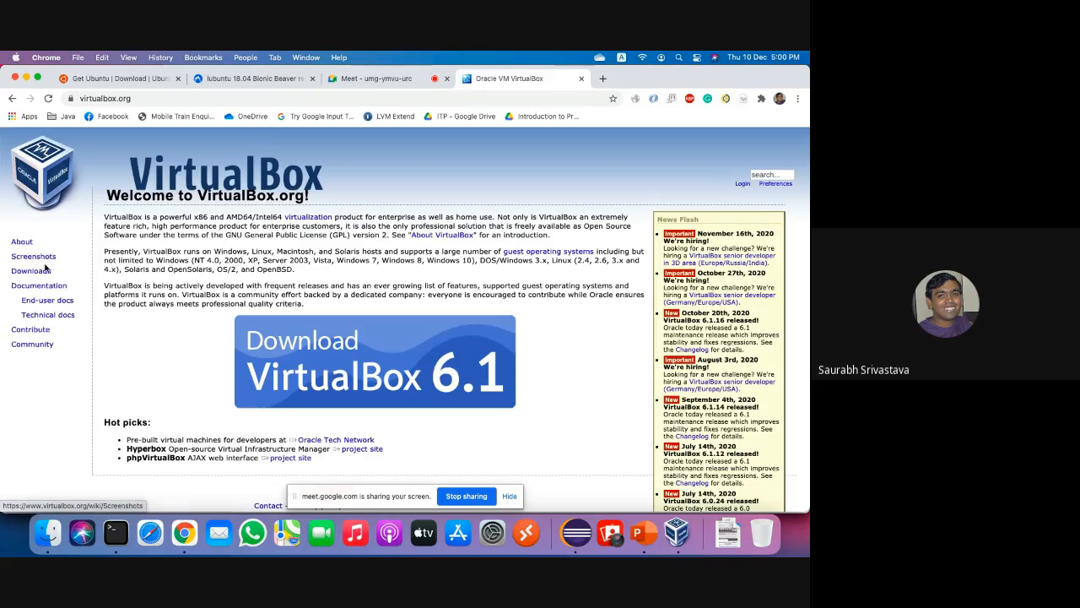
{"action": "left_click", "coordinate": [31, 271]}
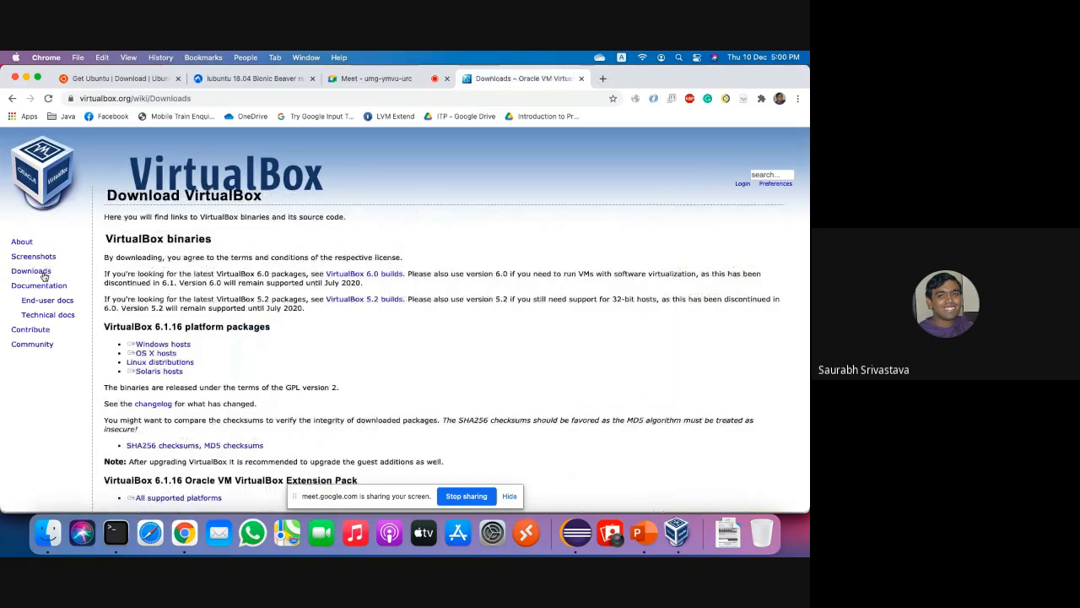
{"action": "left_click", "coordinate": [185, 346]}
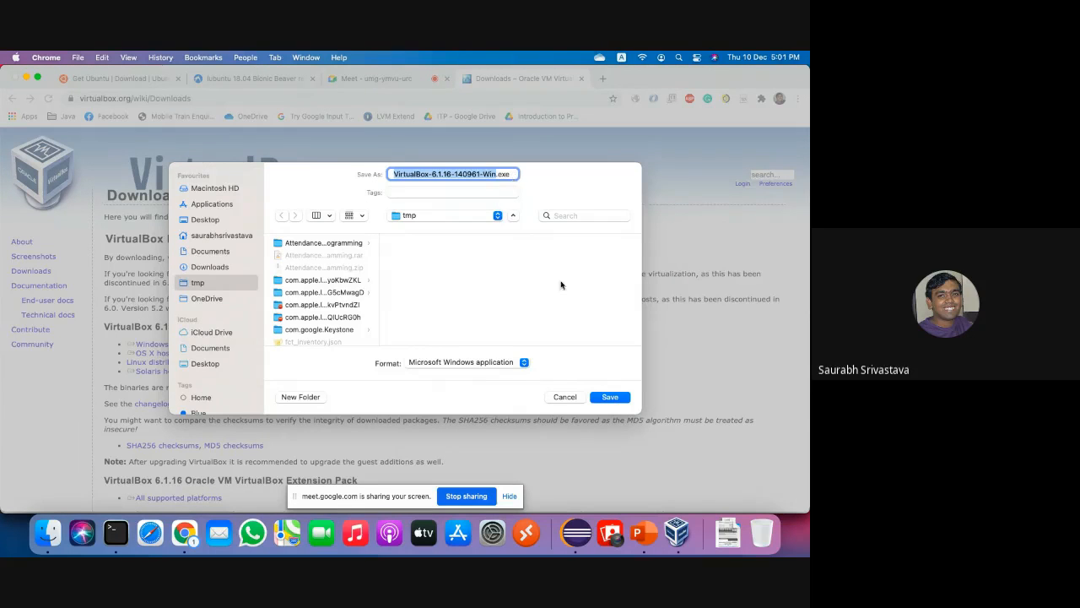
{"action": "left_click", "coordinate": [564, 396]}
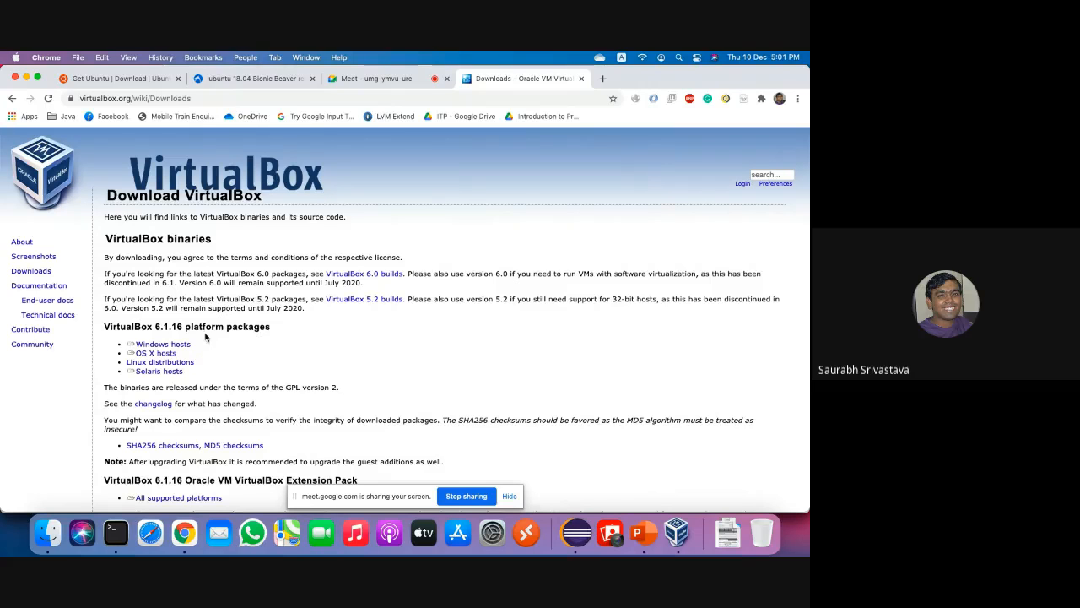
Save the VirtualBox 6.1.16 Extension Pack .vbox-extpack file to the tmp folder.
{"action": "scroll", "coordinate": [312, 337], "scroll_direction": "down", "scroll_amount": 3}
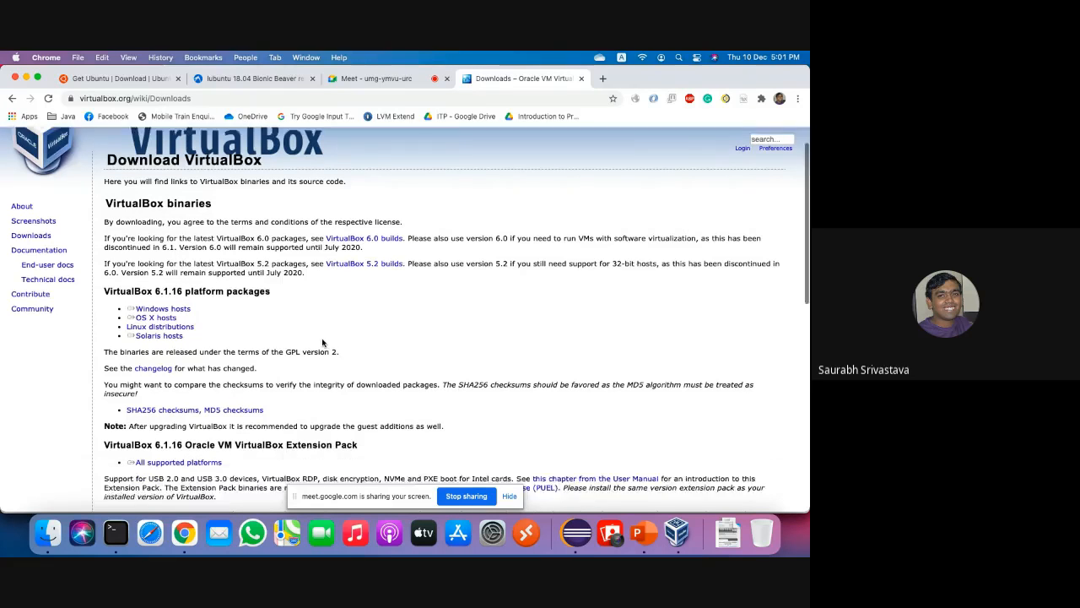
{"action": "scroll", "coordinate": [322, 340], "scroll_direction": "down", "scroll_amount": 10}
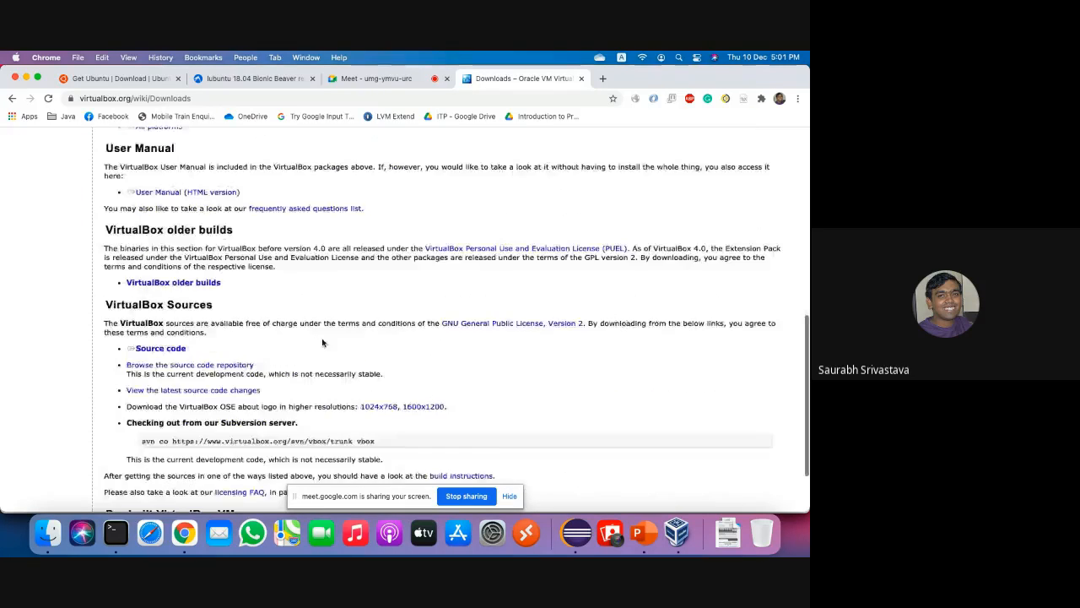
{"action": "scroll", "coordinate": [322, 341], "scroll_direction": "up", "scroll_amount": 15}
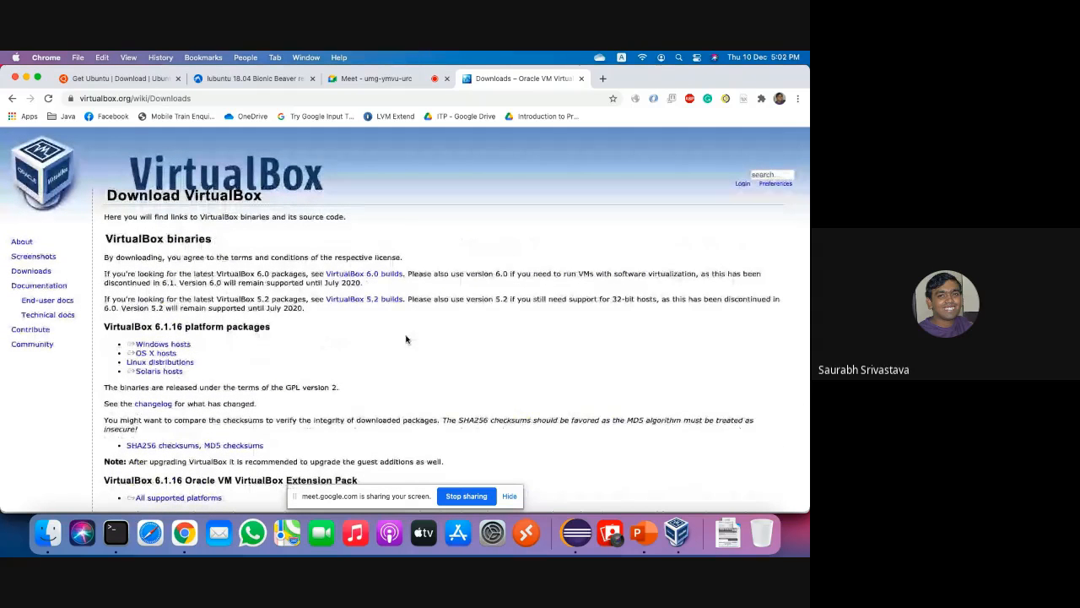
{"action": "scroll", "coordinate": [405, 337], "scroll_direction": "down", "scroll_amount": 2}
{"action": "scroll", "coordinate": [405, 339], "scroll_direction": "down", "scroll_amount": 3}
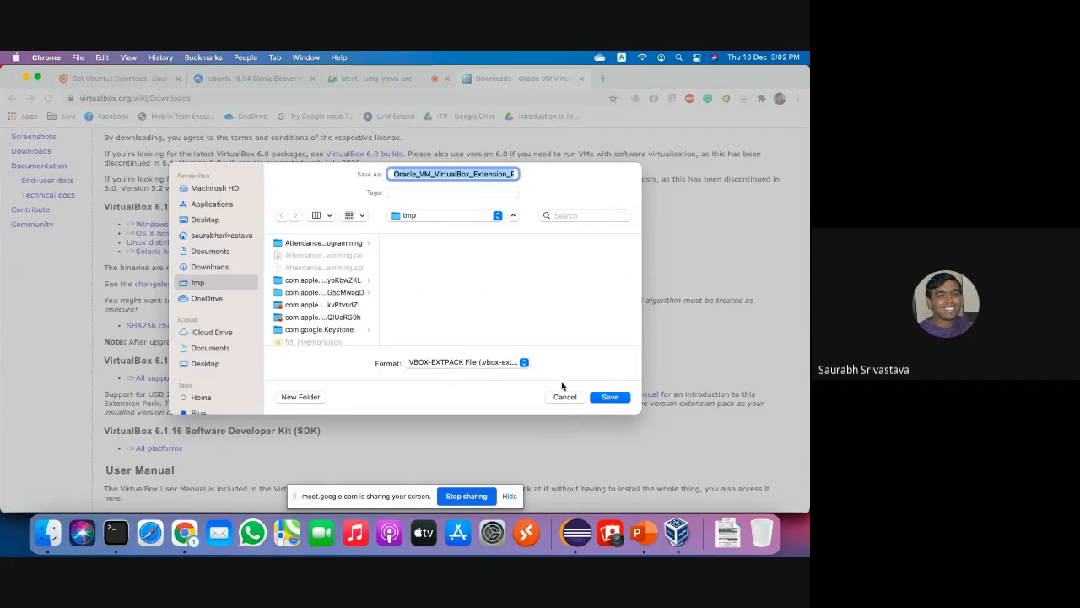
{"action": "left_click", "coordinate": [498, 175]}
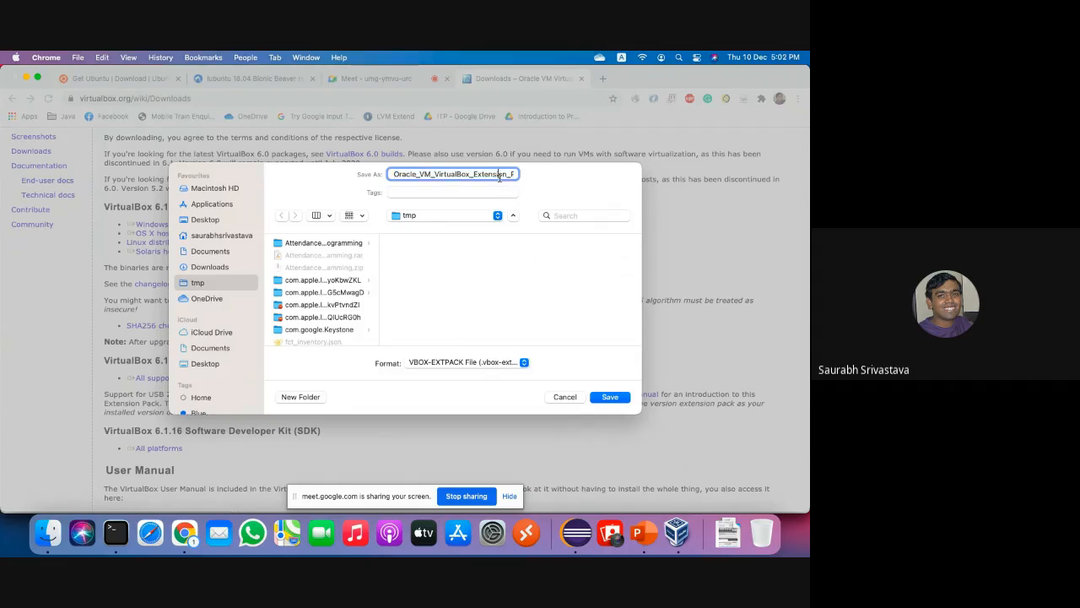
{"action": "key", "text": "super+Right"}
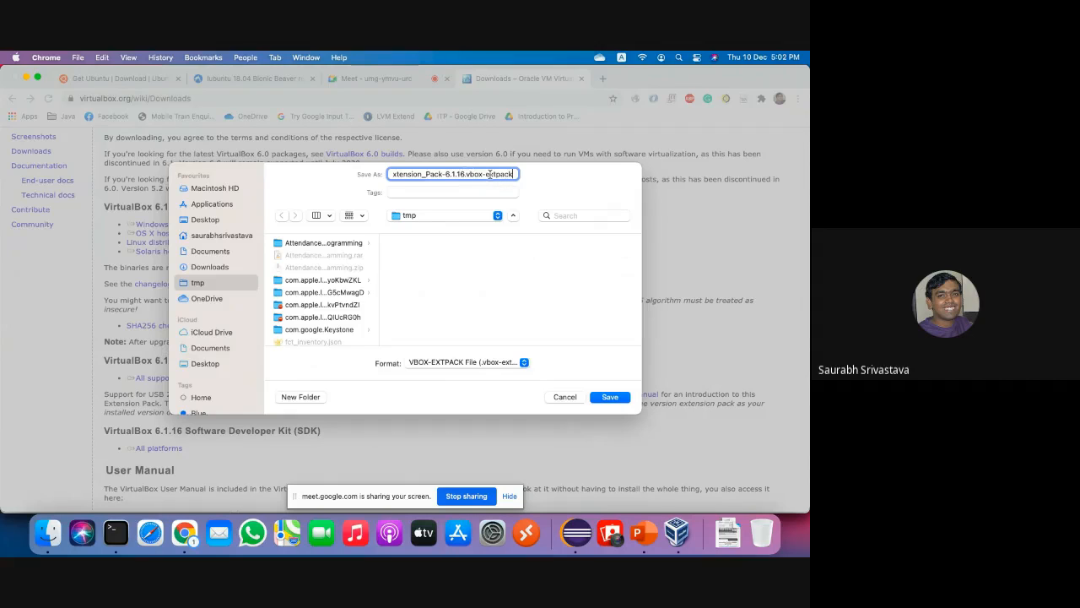
{"action": "left_click", "coordinate": [611, 396]}
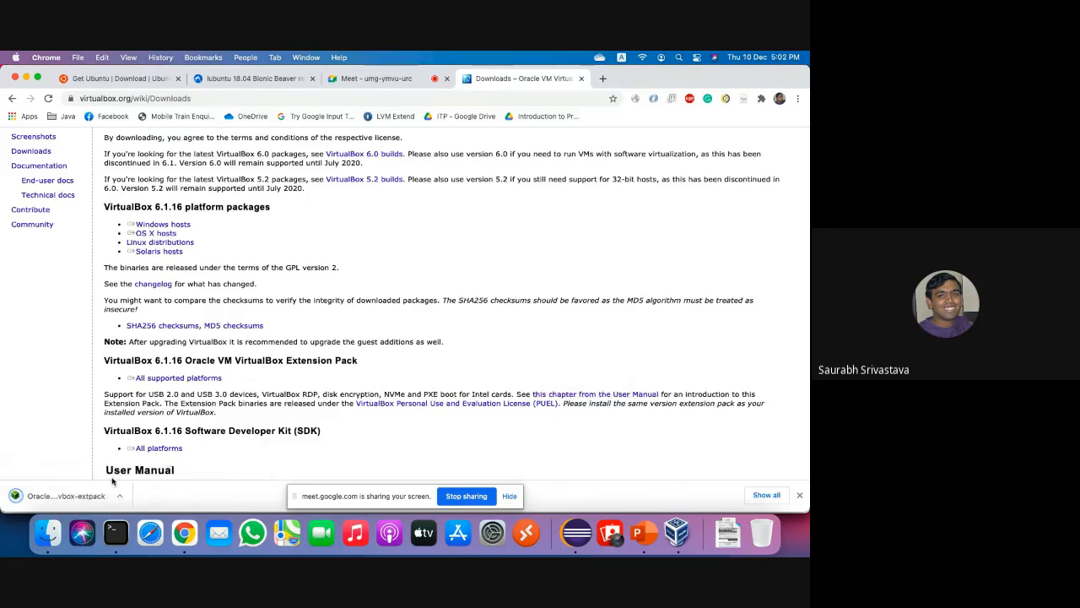
Open the downloaded Extension Pack and cancel reinstalling the already-installed 6.1.16 version.
{"action": "left_click", "coordinate": [76, 494]}
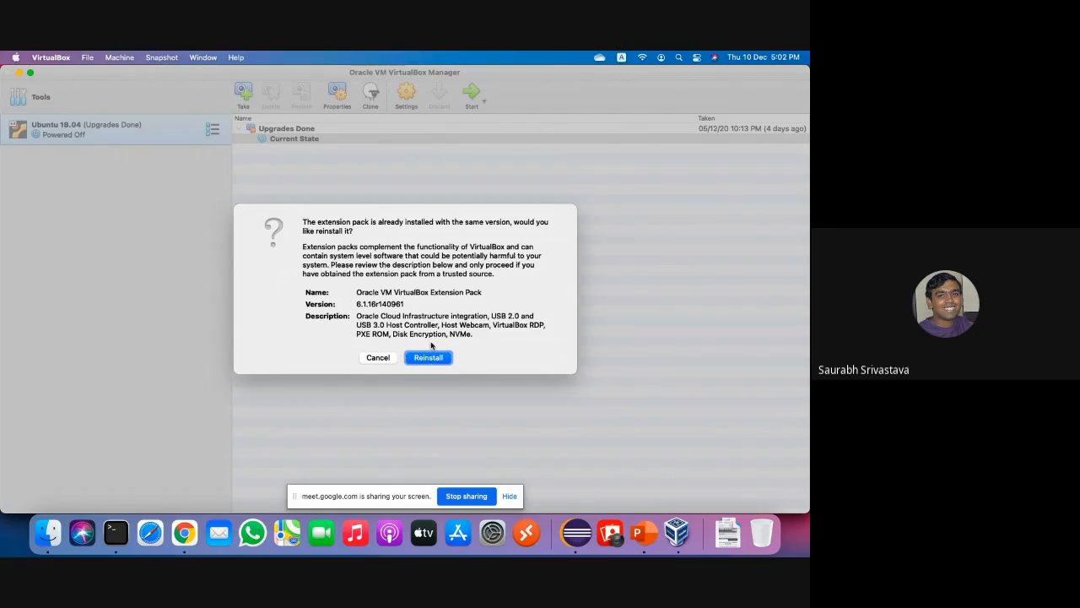
{"action": "left_click", "coordinate": [377, 357]}
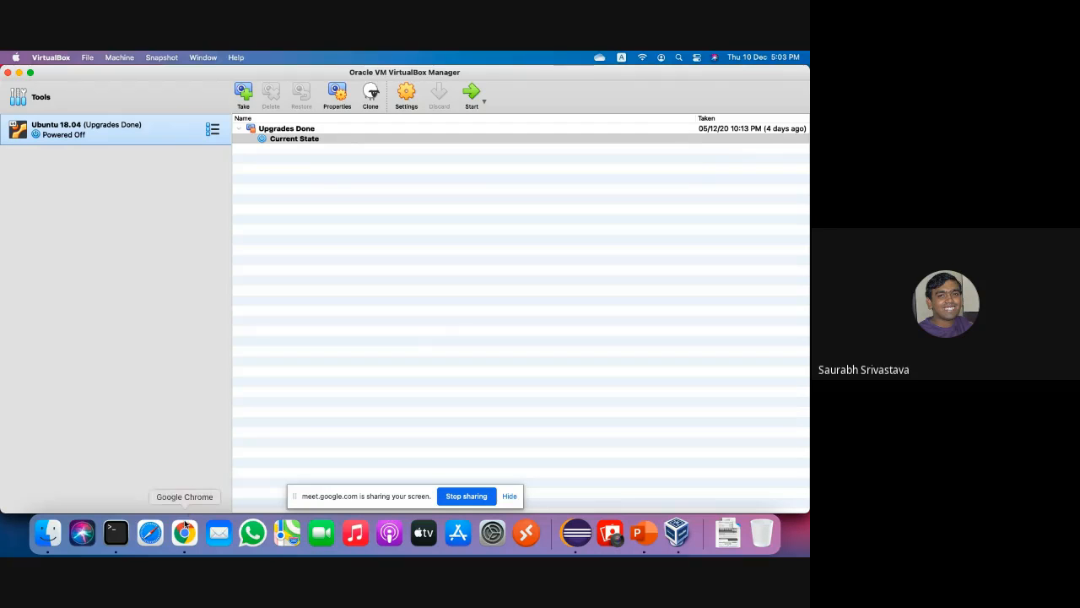
{"action": "left_click", "coordinate": [643, 532]}
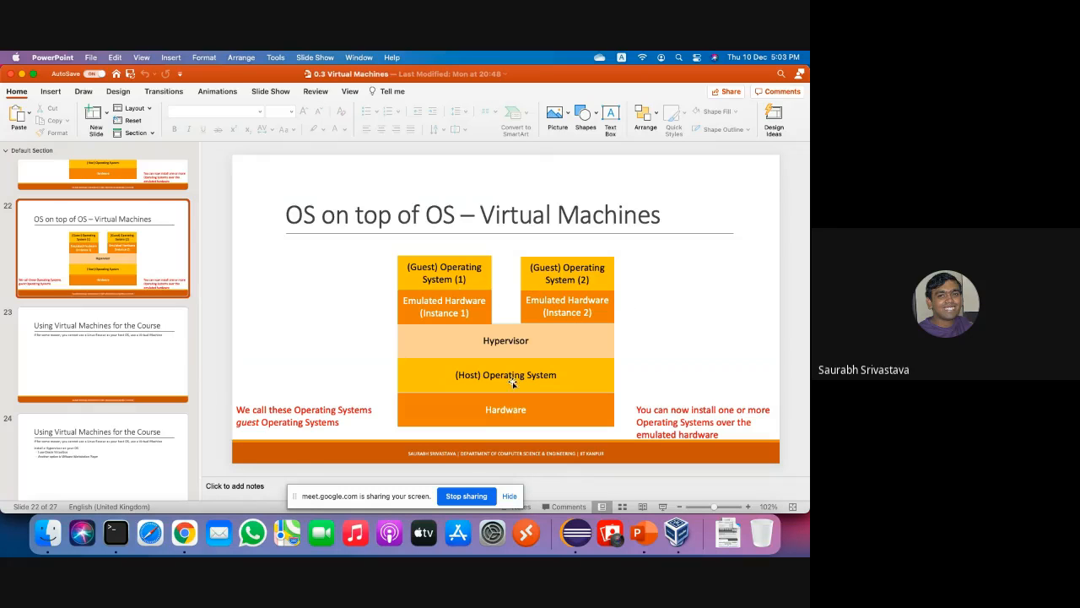
{"action": "left_click", "coordinate": [676, 533]}
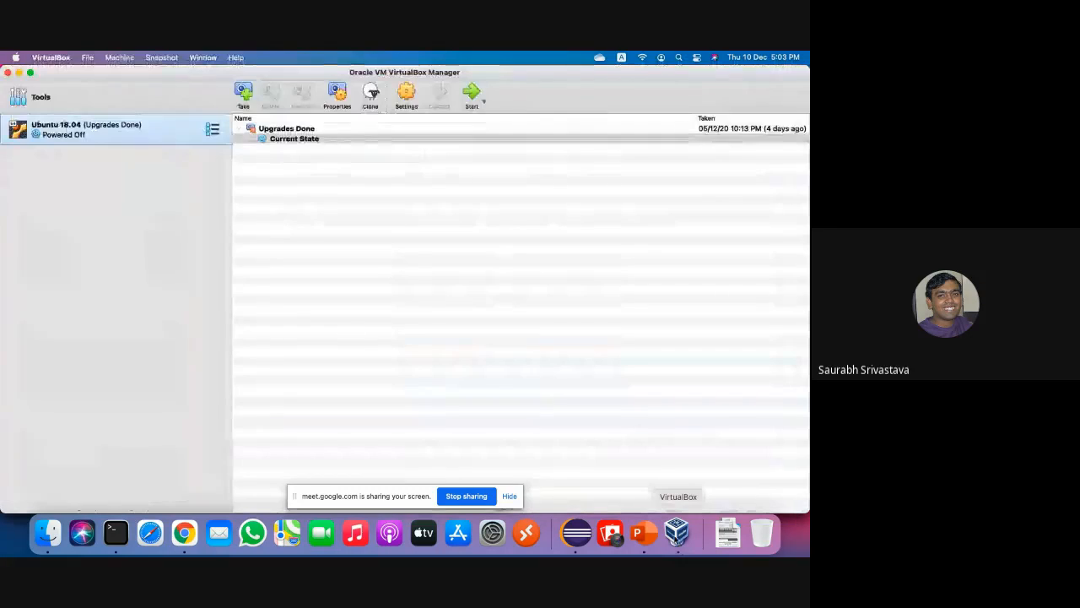
{"action": "left_click", "coordinate": [639, 533]}
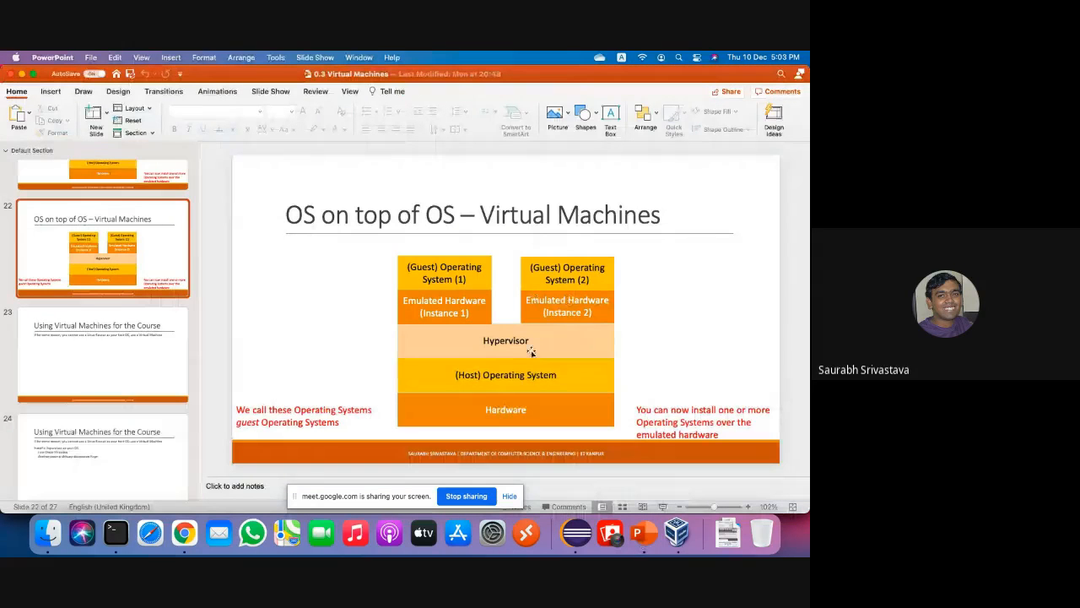
{"action": "left_click", "coordinate": [677, 535]}
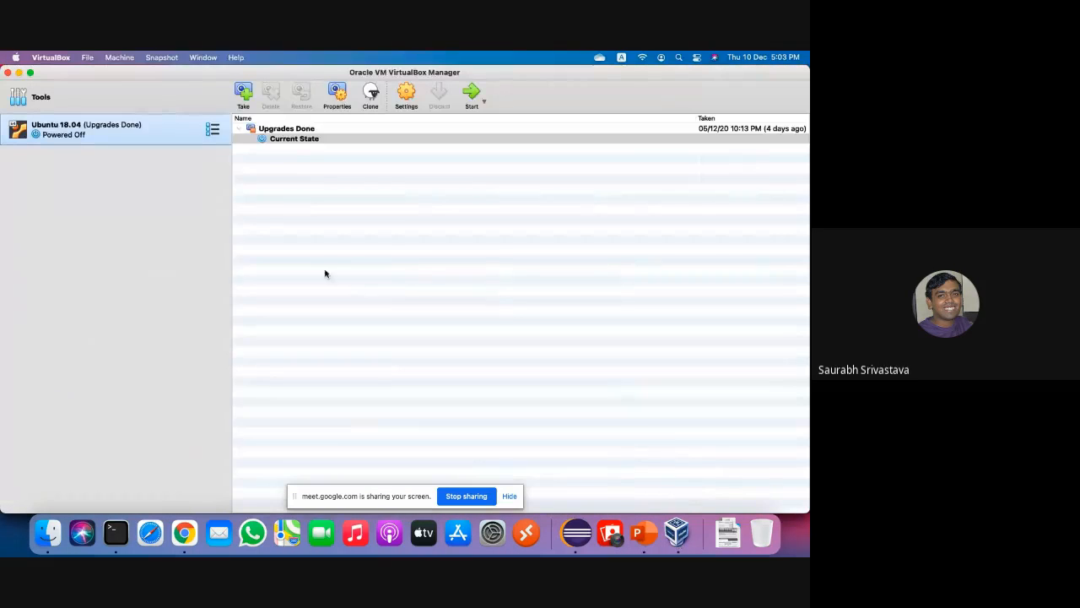
{"action": "left_click", "coordinate": [87, 57]}
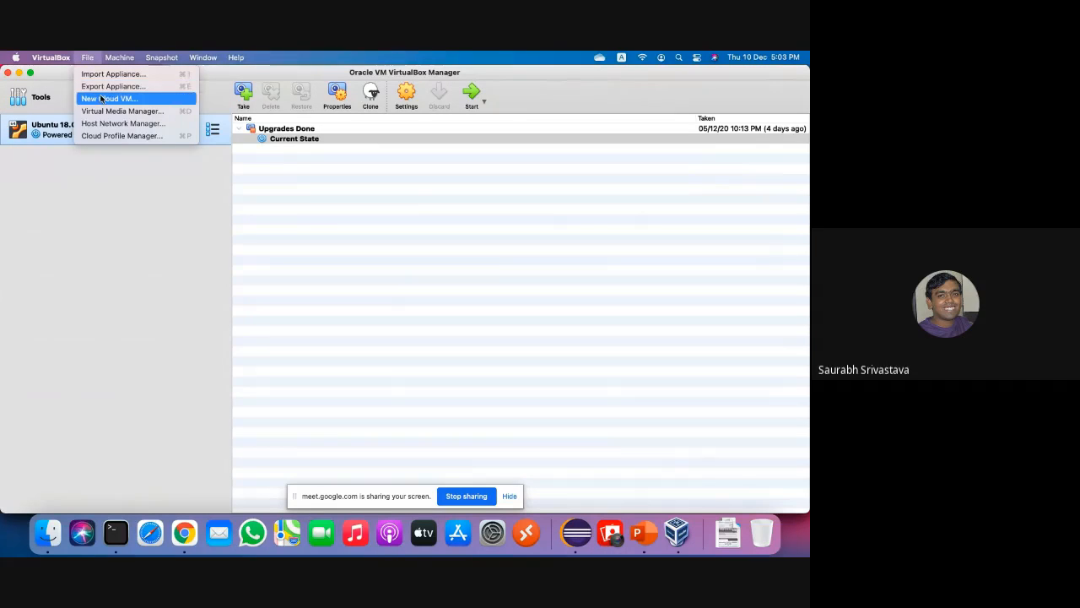
{"action": "left_click", "coordinate": [115, 191]}
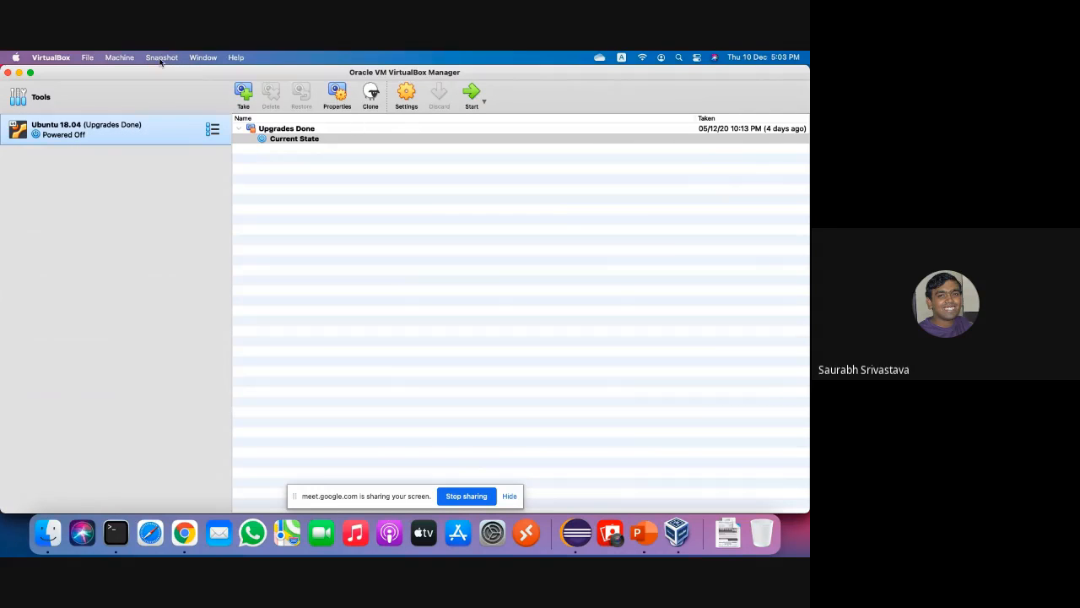
{"action": "left_click", "coordinate": [119, 60]}
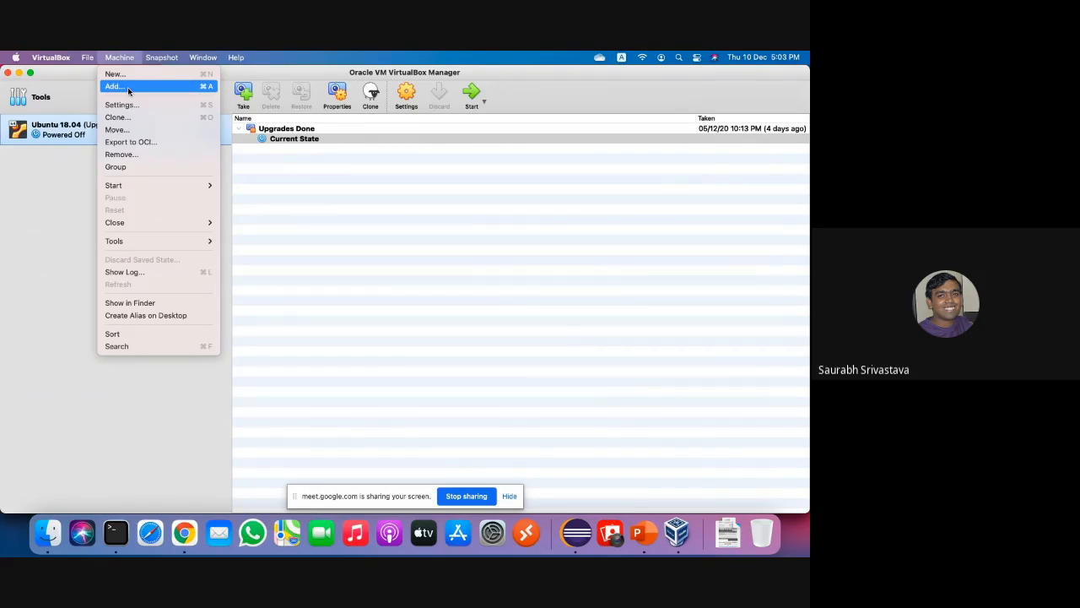
{"action": "left_click", "coordinate": [128, 87]}
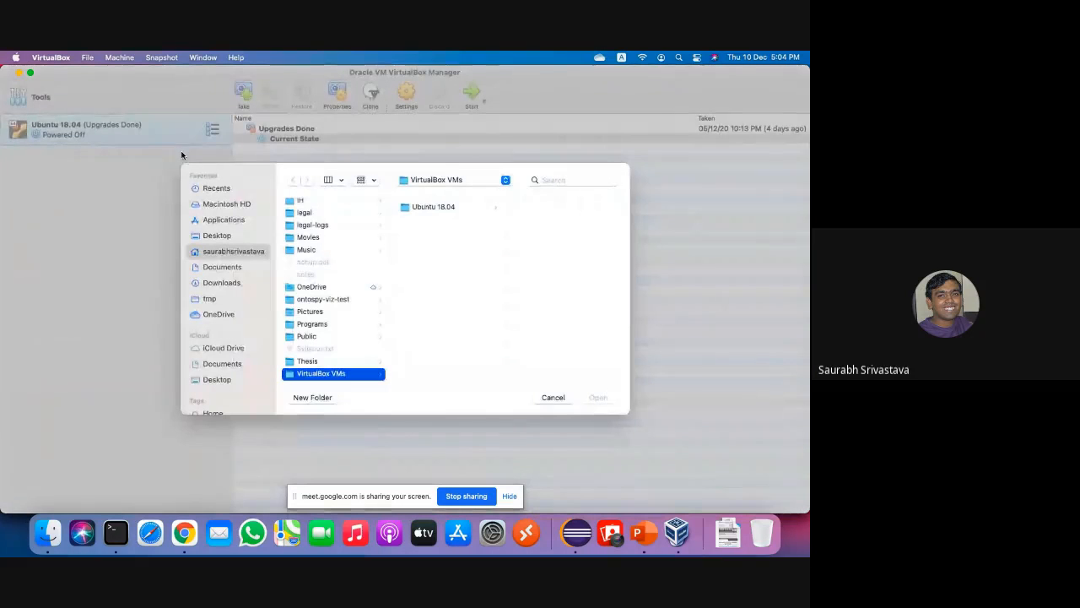
{"action": "left_click", "coordinate": [553, 398]}
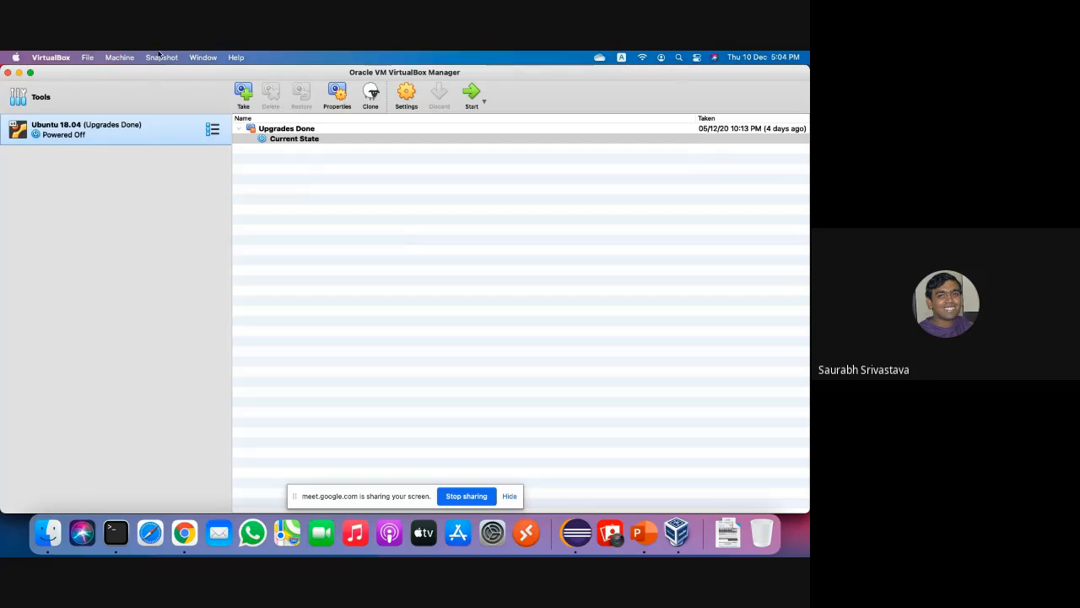
{"action": "left_click", "coordinate": [95, 58]}
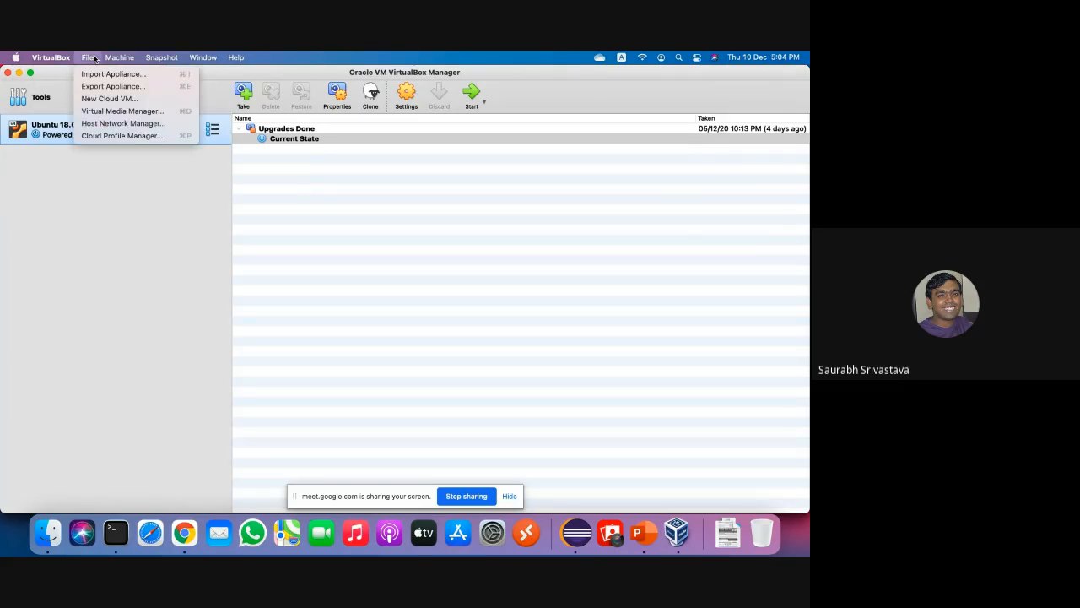
{"action": "mouse_move", "coordinate": [121, 58]}
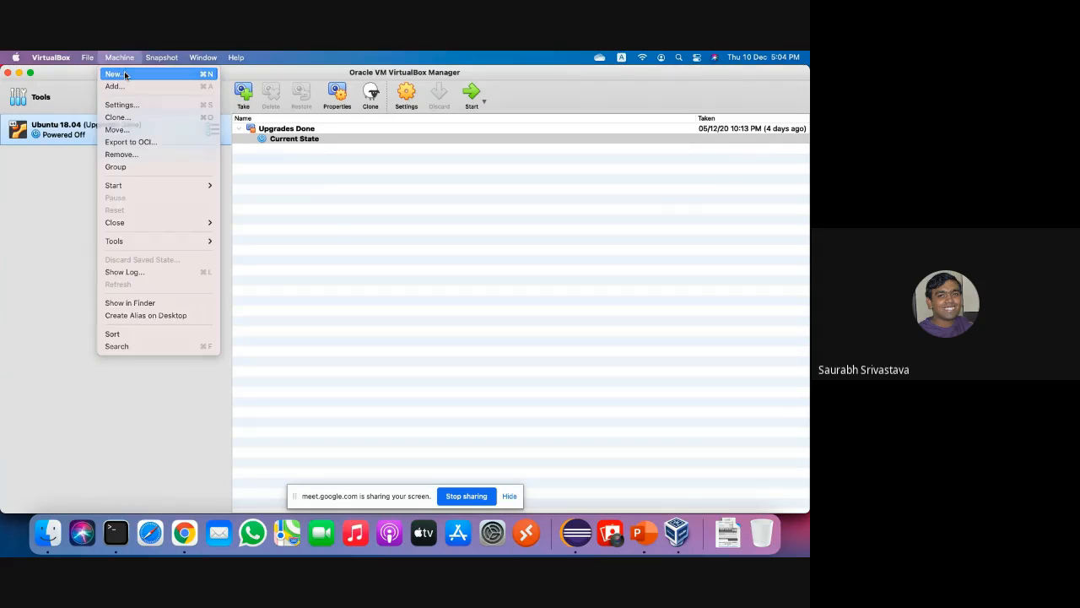
Name the new machine 'Ubuntu Server', keeping type Linux and version Ubuntu (64-bit).
{"action": "left_click", "coordinate": [127, 74]}
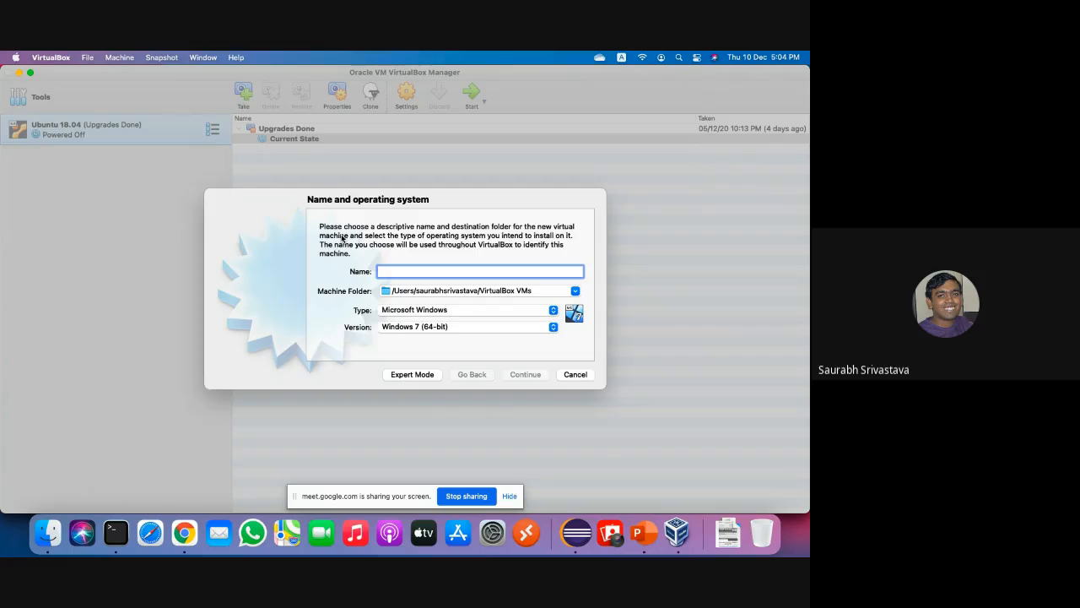
{"action": "type", "text": "Ubuntu"}
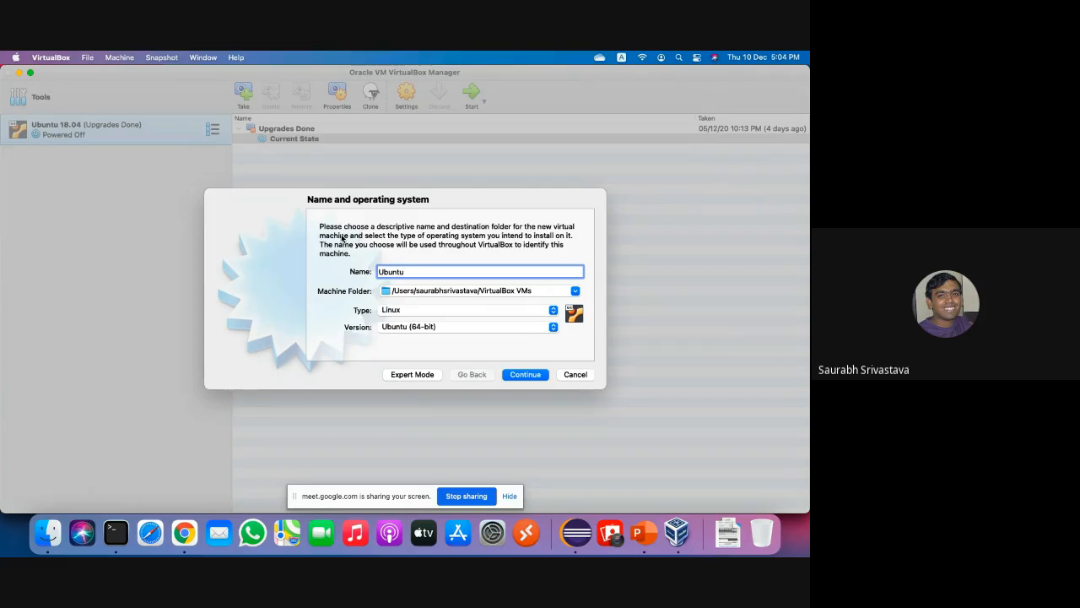
{"action": "type", "text": " Server"}
{"action": "left_click", "coordinate": [548, 311]}
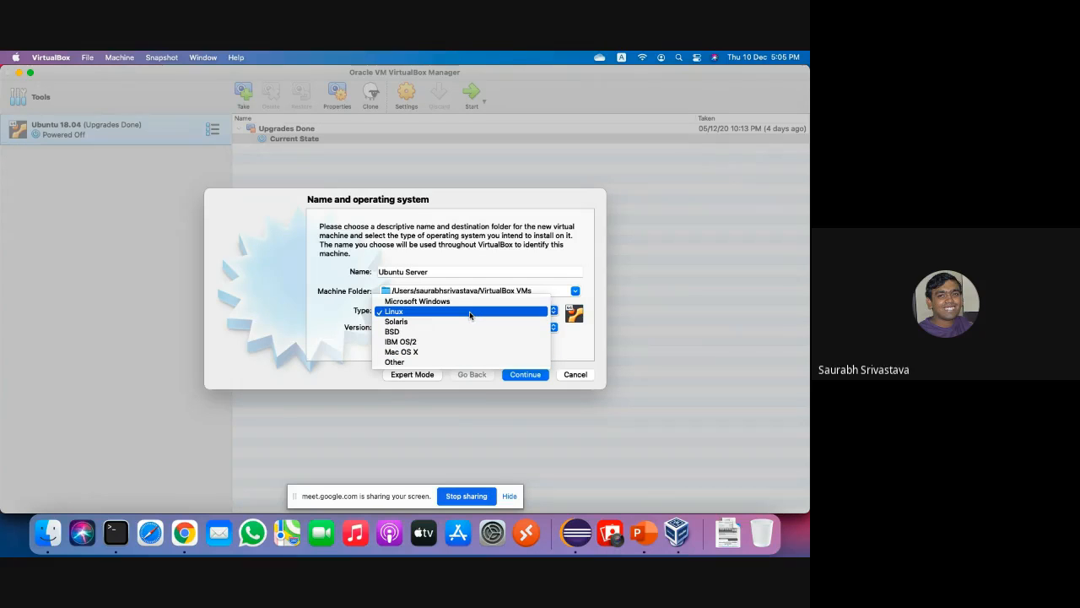
{"action": "left_click", "coordinate": [470, 312]}
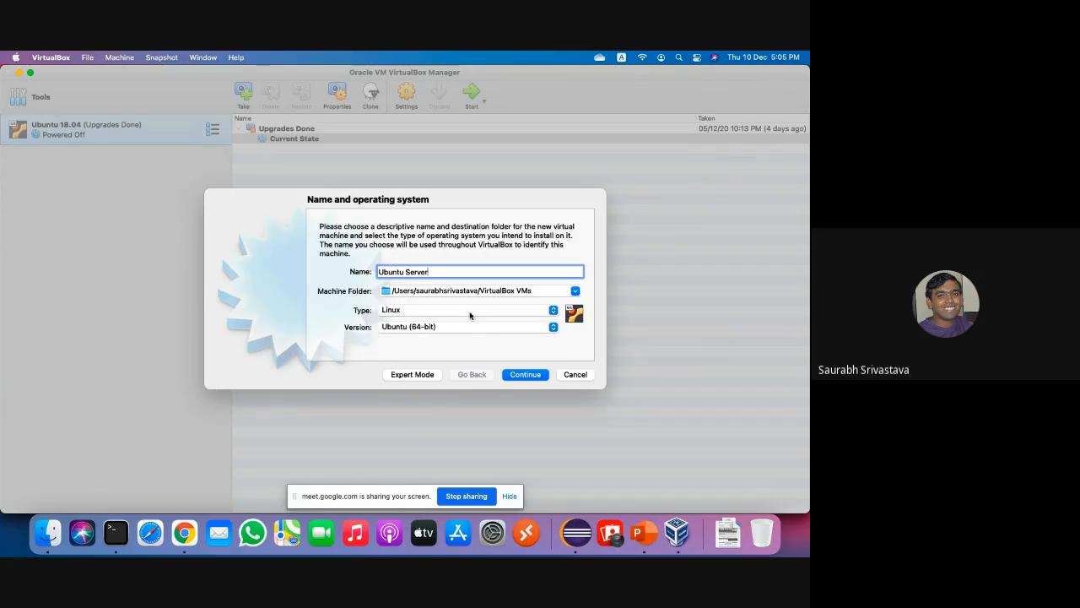
{"action": "left_click", "coordinate": [502, 332]}
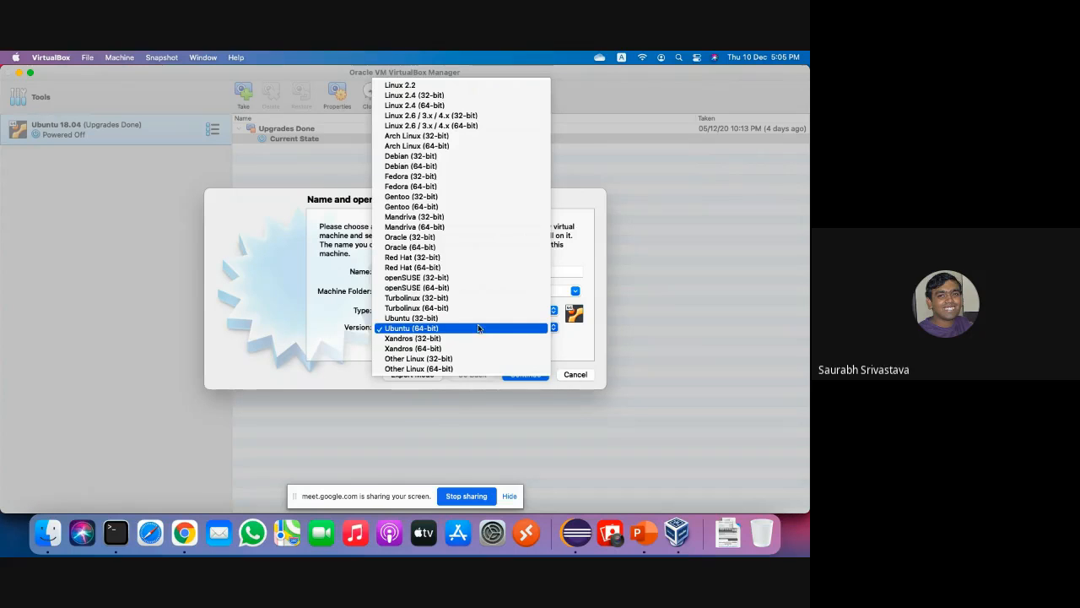
{"action": "left_click", "coordinate": [478, 330]}
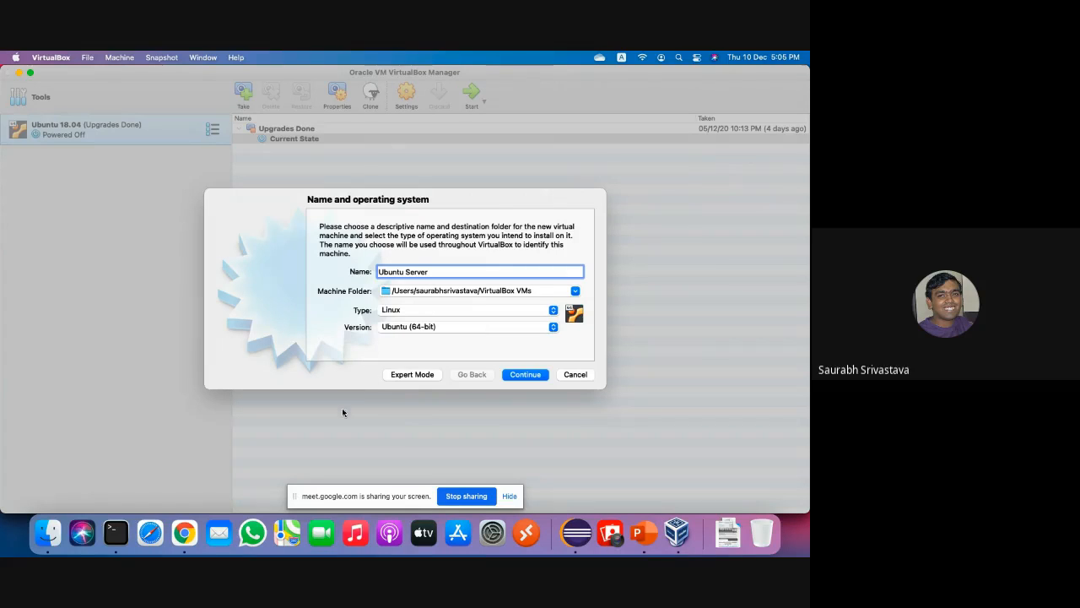
Open Terminal to check the host architecture with uname -m (x86_64).
{"action": "left_click", "coordinate": [116, 533]}
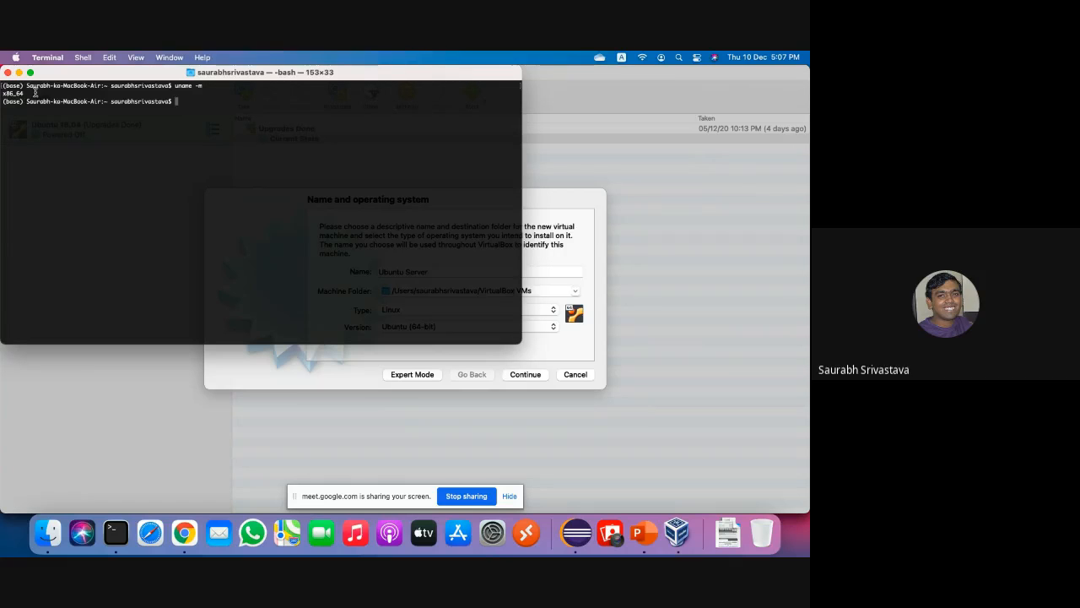
Switch to Chrome's Get Ubuntu tab and scroll to the Ubuntu Server section.
{"action": "left_click", "coordinate": [184, 532]}
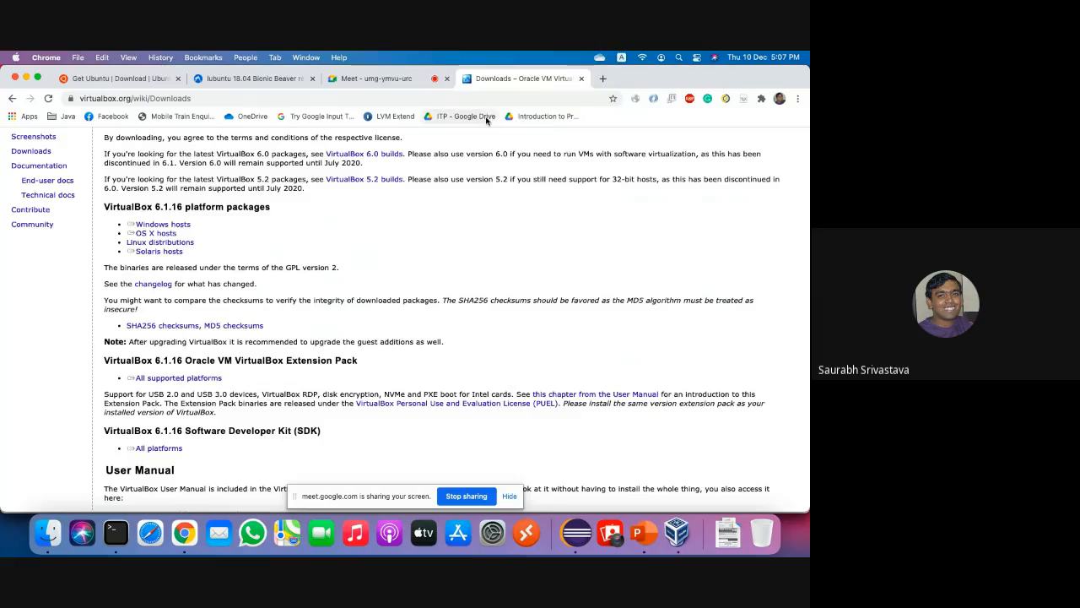
{"action": "left_click", "coordinate": [118, 79]}
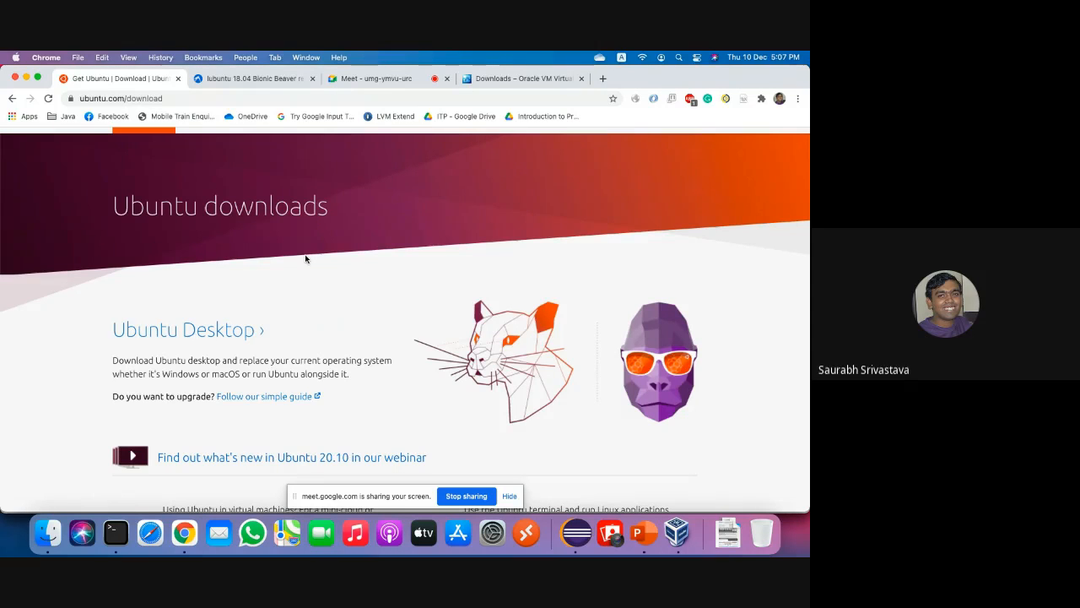
{"action": "scroll", "coordinate": [305, 258], "scroll_direction": "down", "scroll_amount": 3}
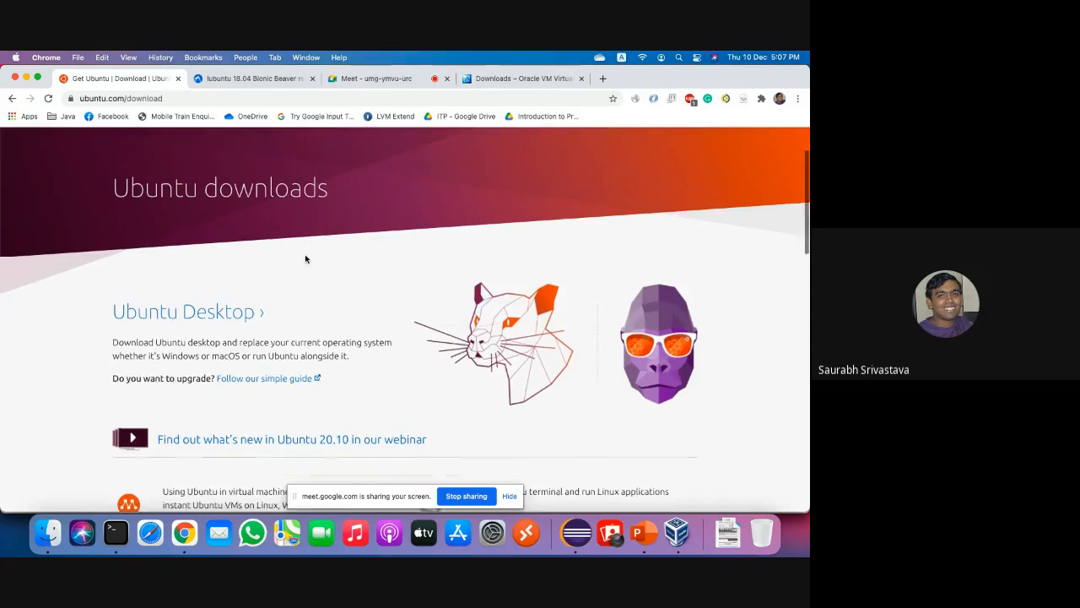
{"action": "scroll", "coordinate": [306, 259], "scroll_direction": "down", "scroll_amount": 1}
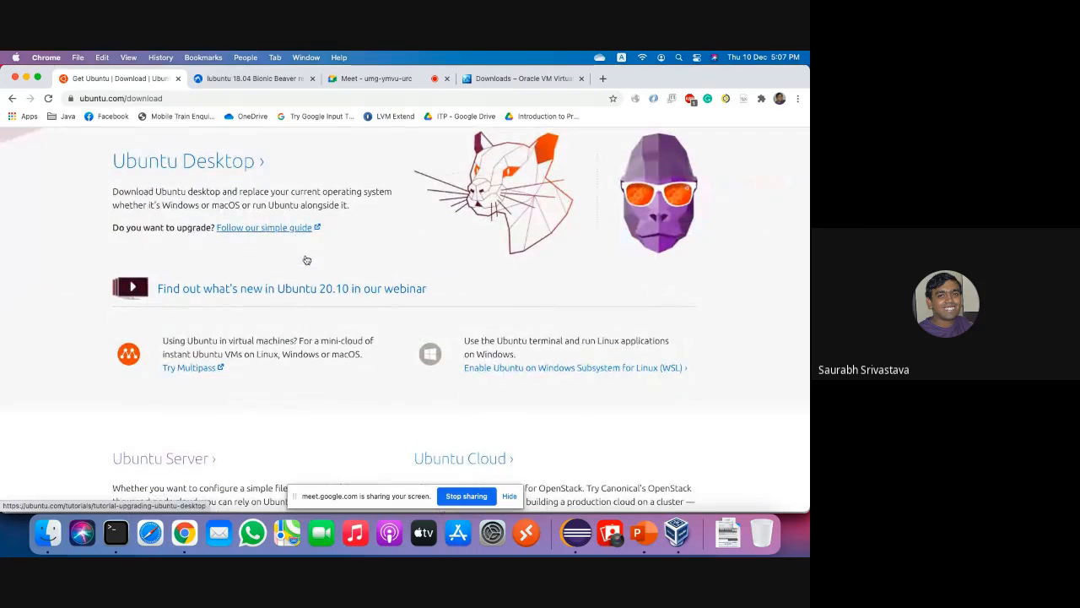
{"action": "scroll", "coordinate": [306, 260], "scroll_direction": "up", "scroll_amount": 1}
{"action": "scroll", "coordinate": [306, 260], "scroll_direction": "down", "scroll_amount": 1}
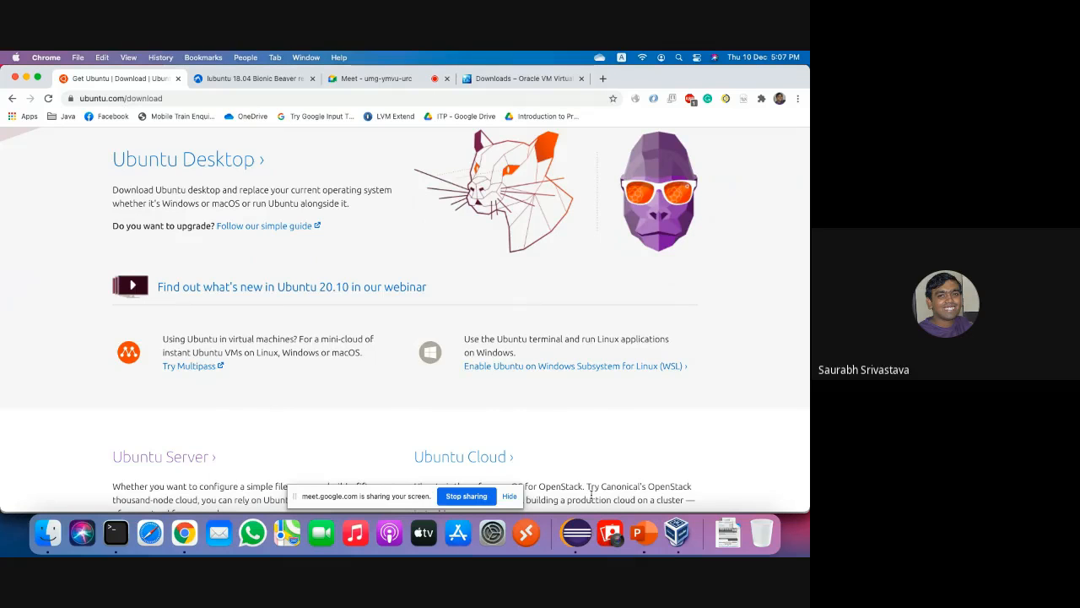
Bring VirtualBox's Ubuntu Server new-machine wizard back to the front.
{"action": "left_click", "coordinate": [677, 532]}
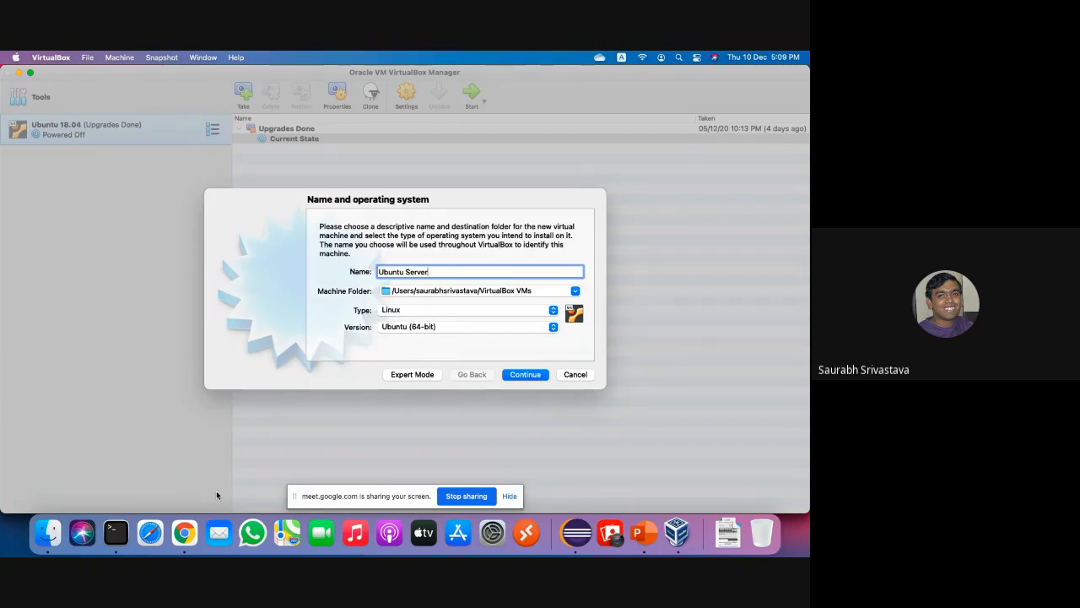
Return to Chrome and open the Ubuntu Server download page from the Ubuntu downloads tab.
{"action": "left_click", "coordinate": [177, 549]}
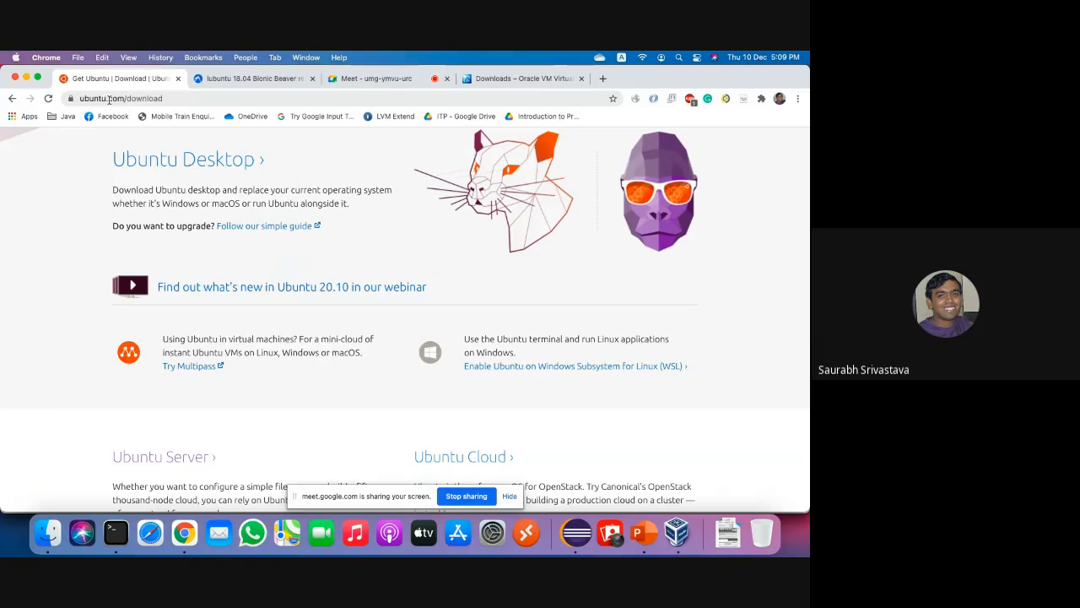
{"action": "left_click", "coordinate": [254, 81]}
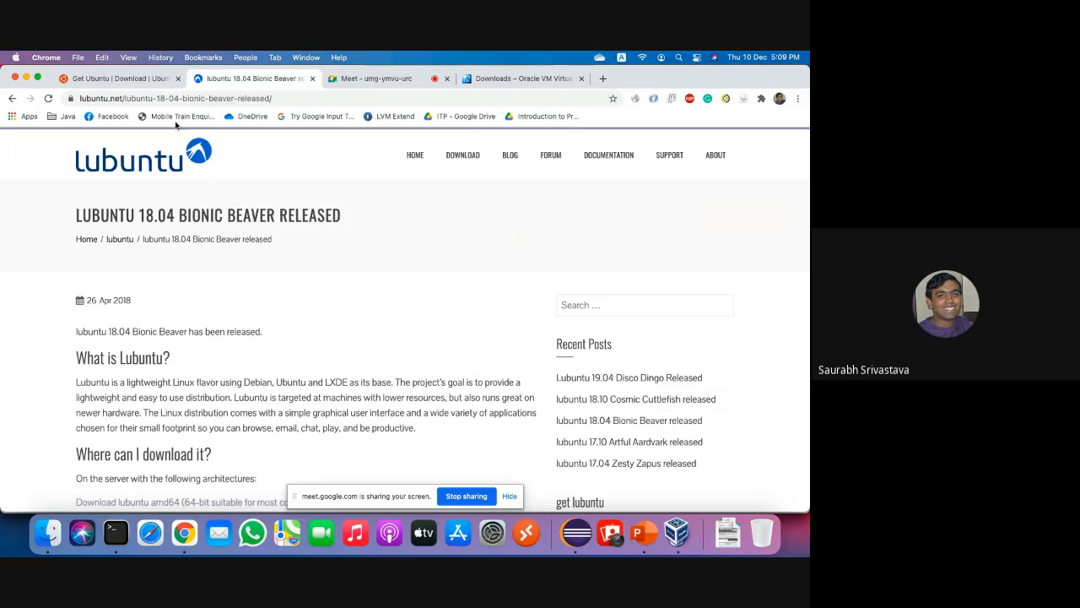
{"action": "scroll", "coordinate": [228, 249], "scroll_direction": "down", "scroll_amount": 3}
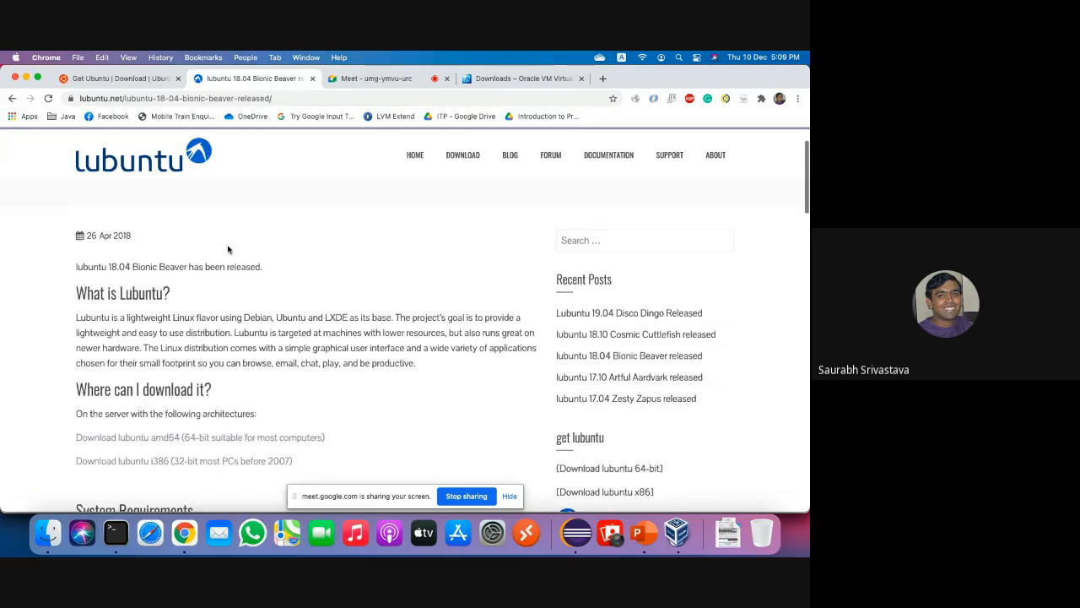
{"action": "scroll", "coordinate": [228, 249], "scroll_direction": "down", "scroll_amount": 3}
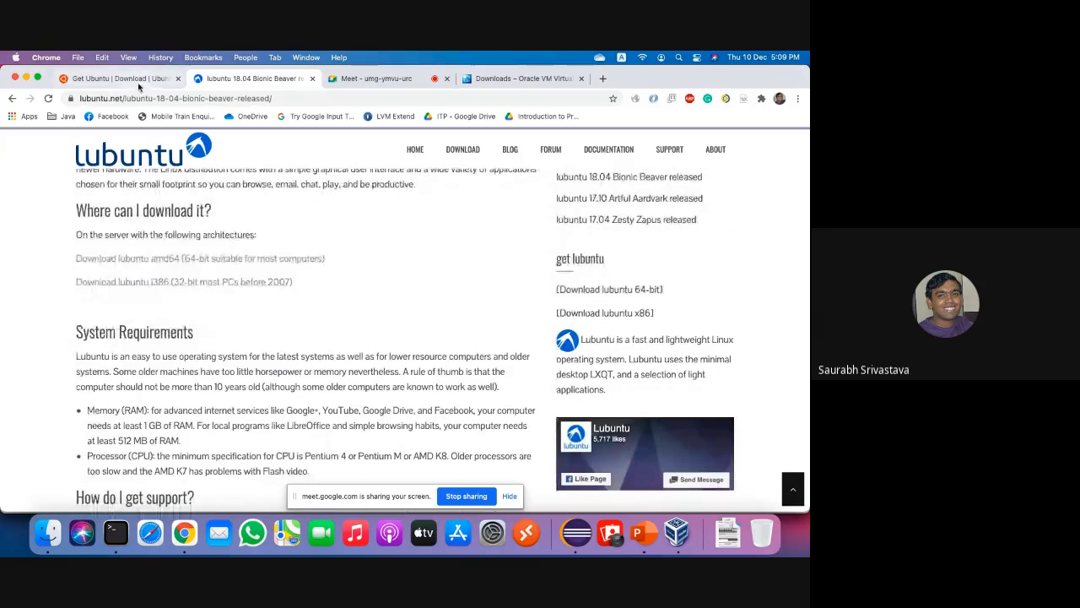
{"action": "left_click", "coordinate": [133, 80]}
{"action": "scroll", "coordinate": [281, 317], "scroll_direction": "down", "scroll_amount": 3}
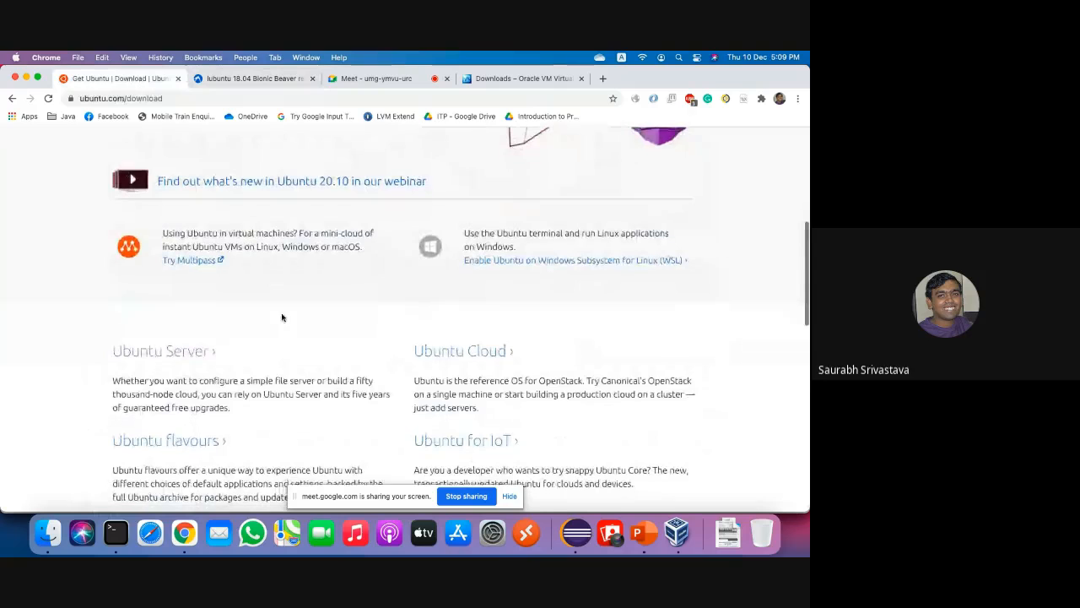
{"action": "left_click", "coordinate": [178, 352]}
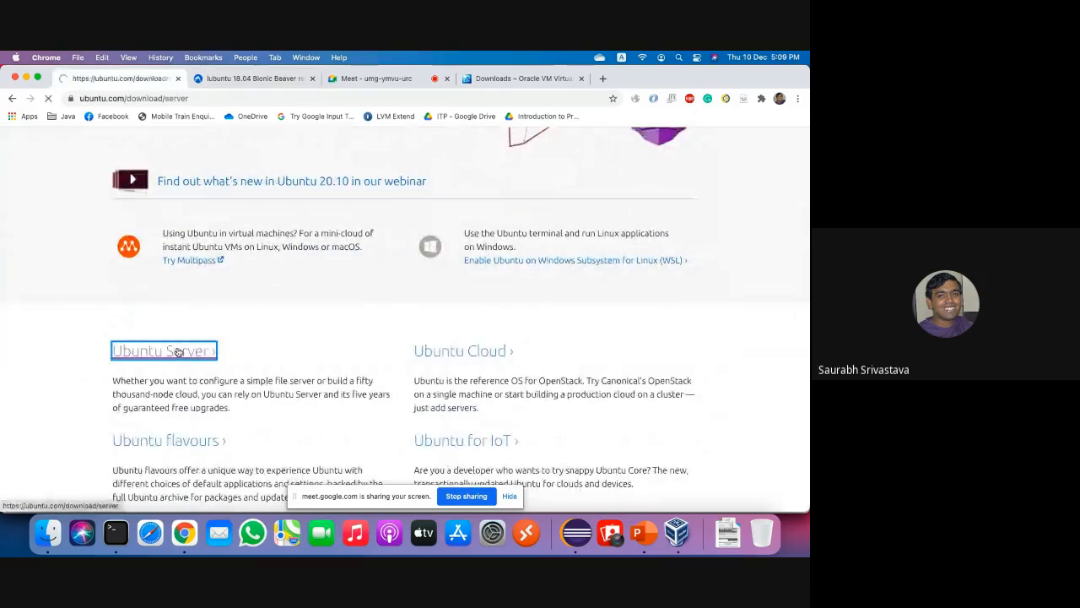
Reveal Option 3: Manual install for Ubuntu Server 20.04.1 LTS on the server page.
{"action": "scroll", "coordinate": [397, 362], "scroll_direction": "down", "scroll_amount": 5}
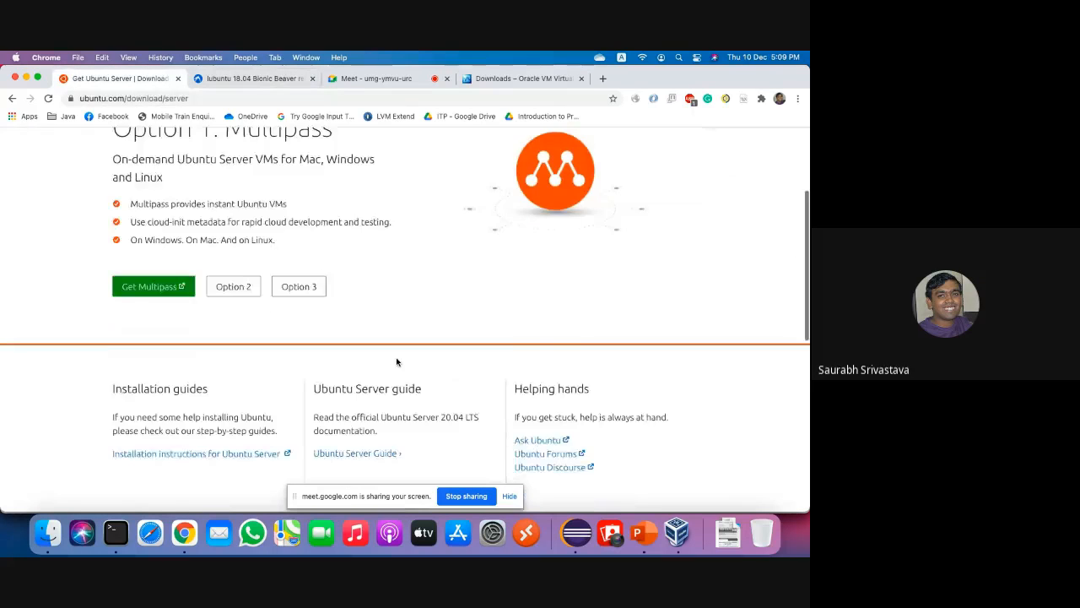
{"action": "scroll", "coordinate": [396, 362], "scroll_direction": "down", "scroll_amount": 2}
{"action": "scroll", "coordinate": [397, 362], "scroll_direction": "up", "scroll_amount": 8}
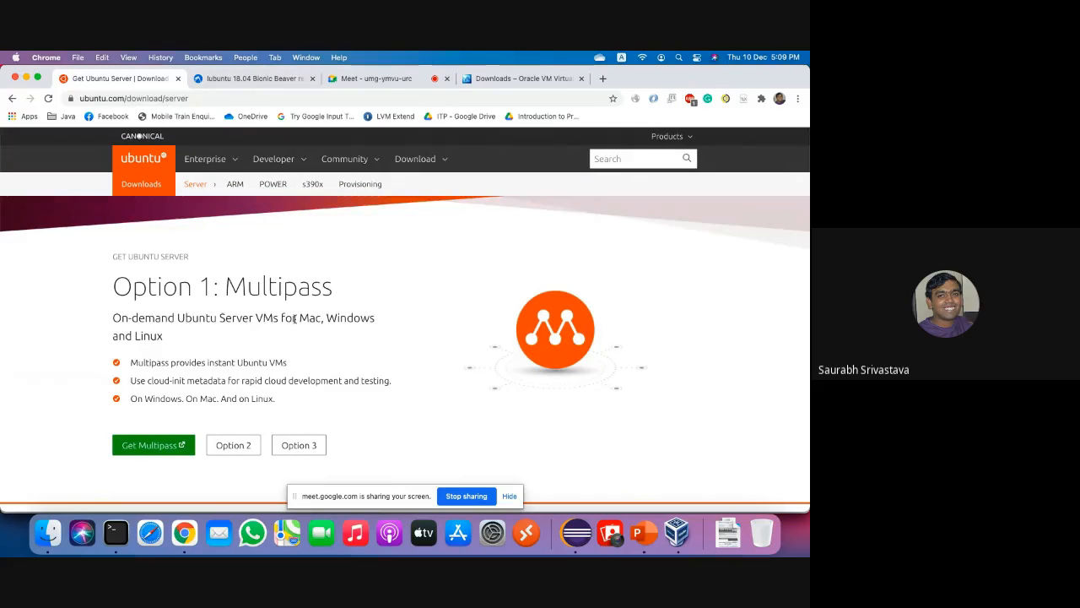
{"action": "scroll", "coordinate": [407, 320], "scroll_direction": "down", "scroll_amount": 5}
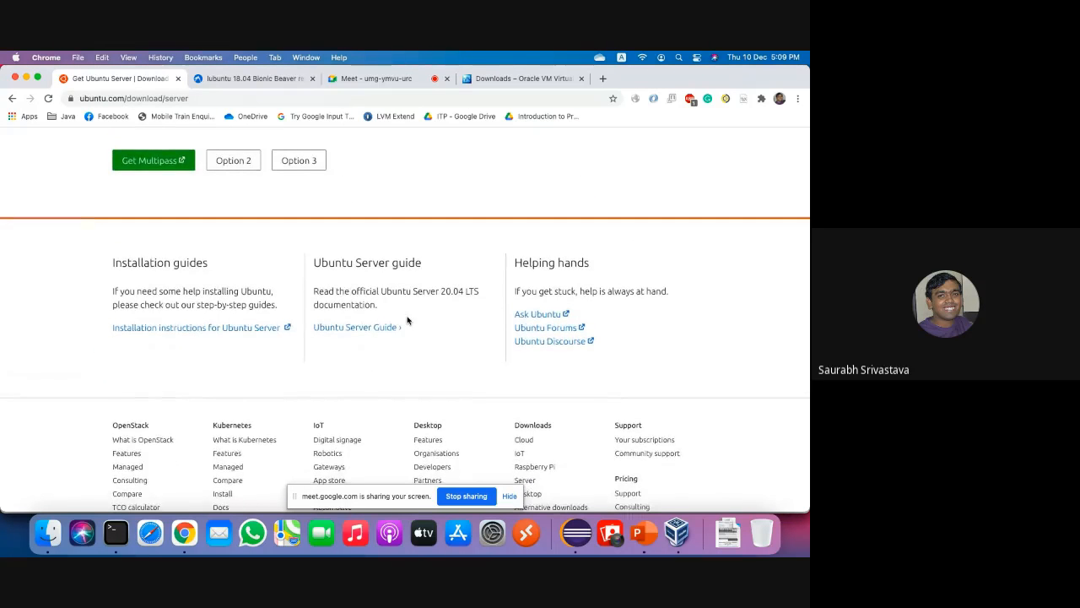
{"action": "scroll", "coordinate": [407, 320], "scroll_direction": "up", "scroll_amount": 3}
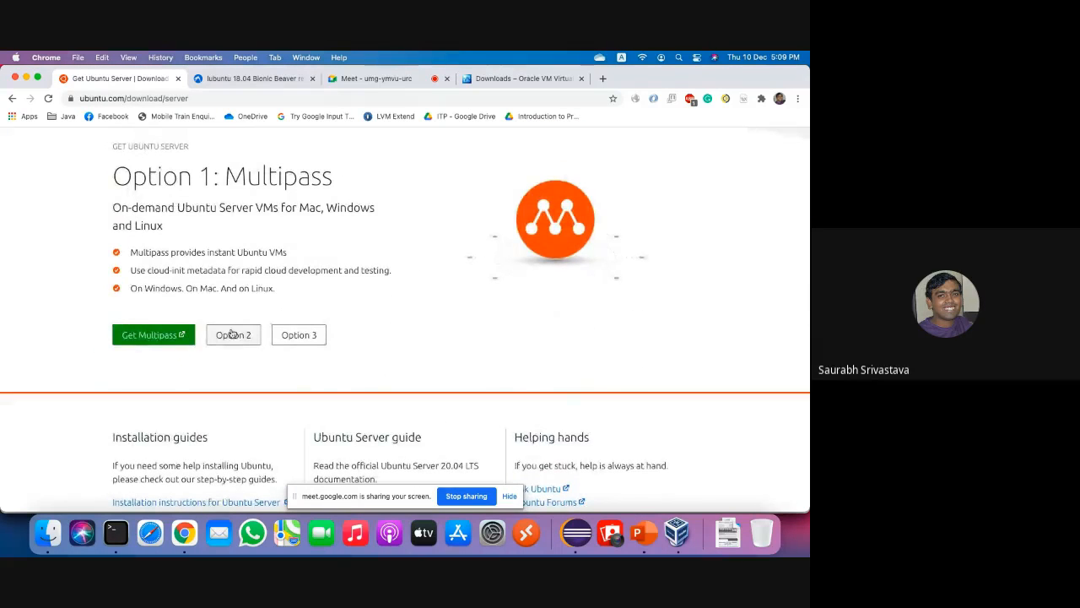
{"action": "left_click", "coordinate": [233, 335]}
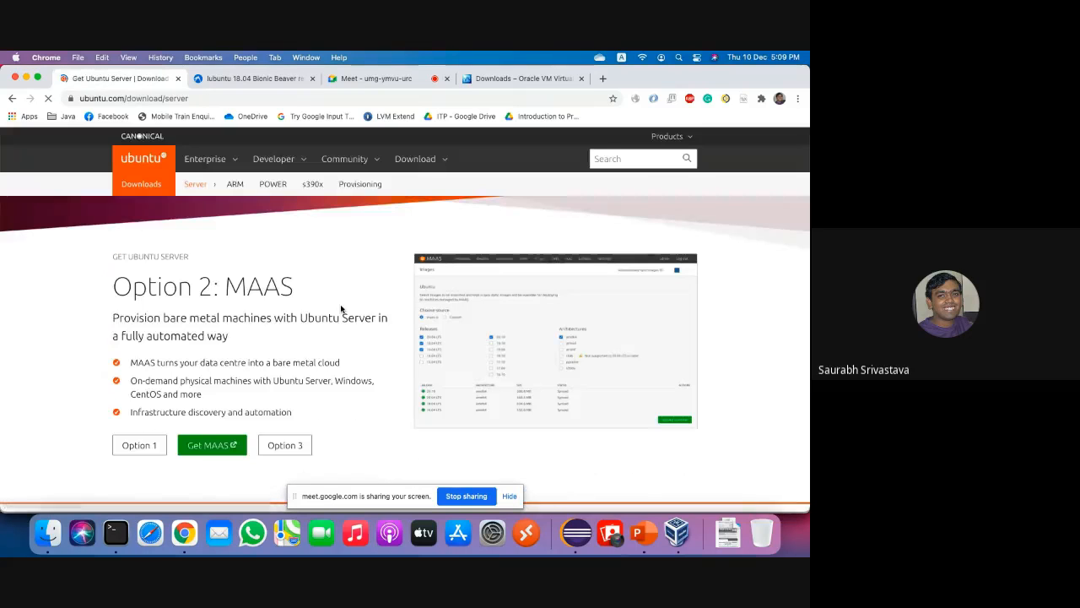
{"action": "left_click", "coordinate": [284, 445]}
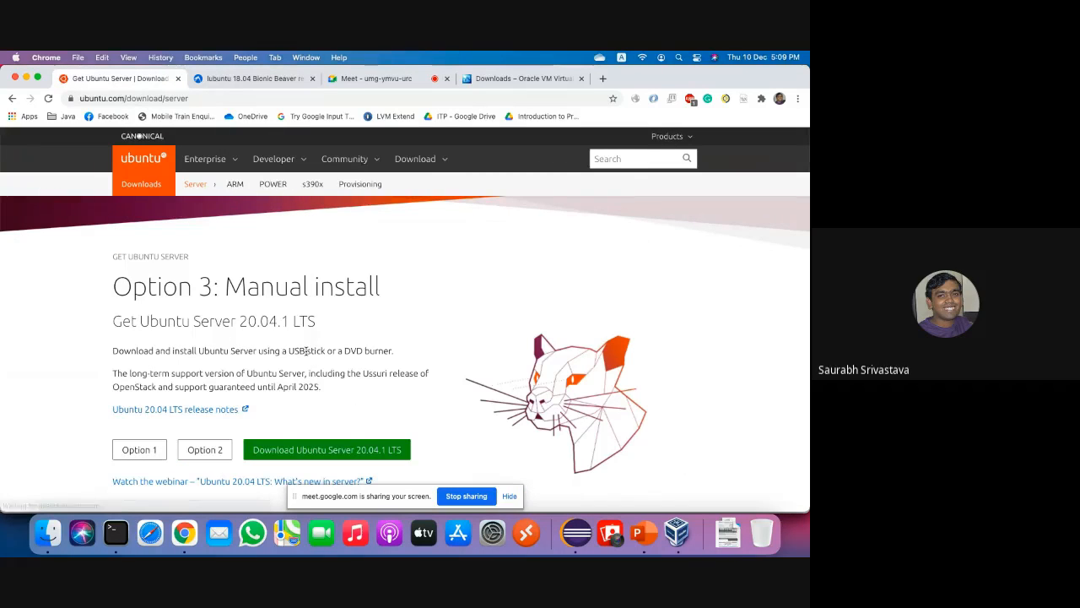
{"action": "scroll", "coordinate": [205, 330], "scroll_direction": "down", "scroll_amount": 1}
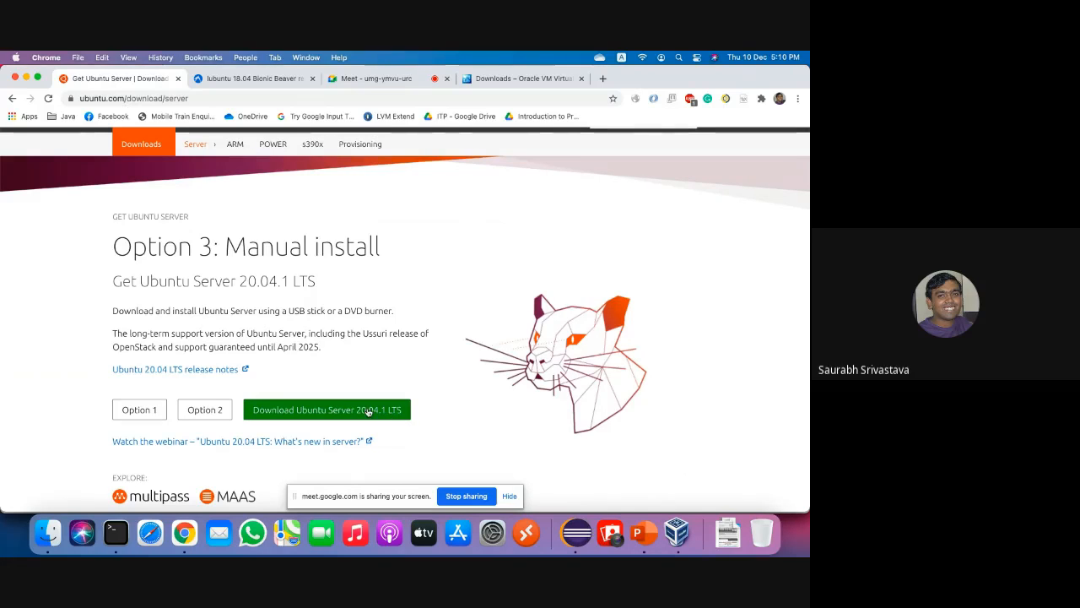
{"action": "scroll", "coordinate": [367, 411], "scroll_direction": "down", "scroll_amount": 5}
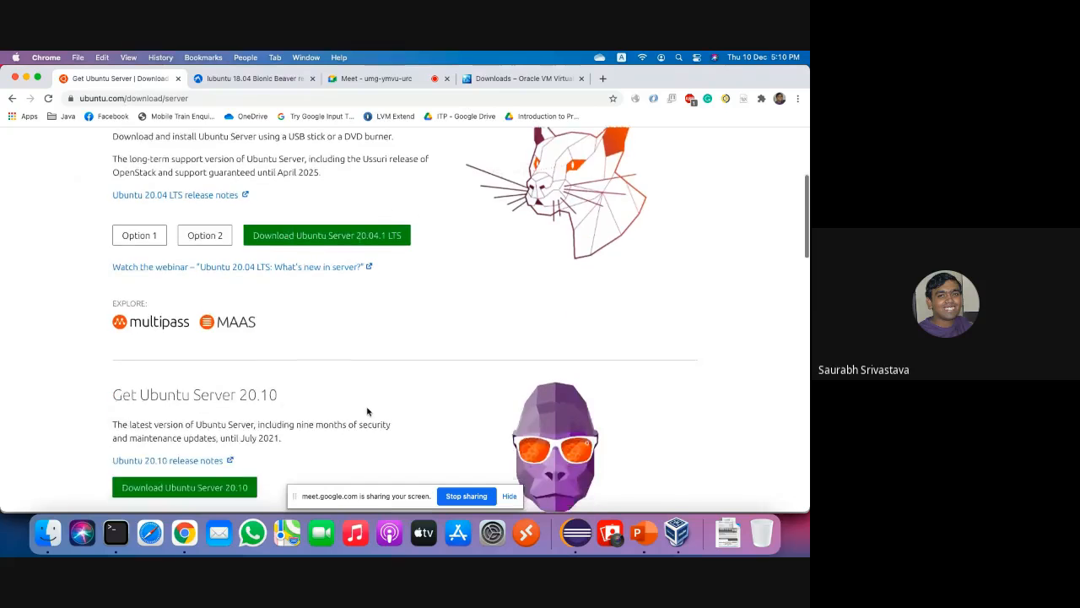
{"action": "scroll", "coordinate": [367, 411], "scroll_direction": "down", "scroll_amount": 10}
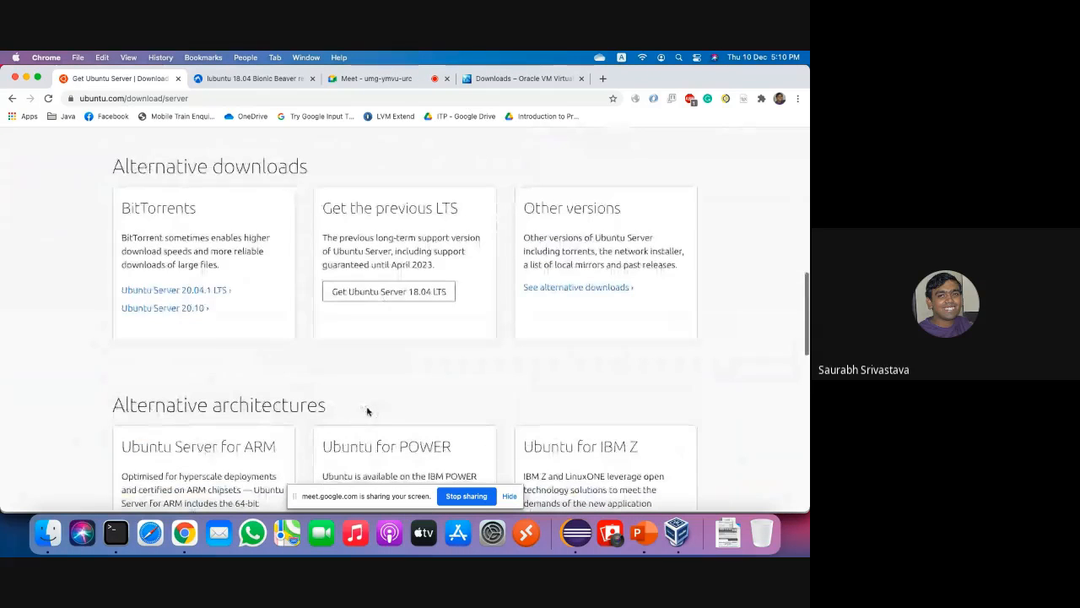
{"action": "scroll", "coordinate": [367, 411], "scroll_direction": "down", "scroll_amount": 5}
{"action": "scroll", "coordinate": [367, 411], "scroll_direction": "down", "scroll_amount": 1}
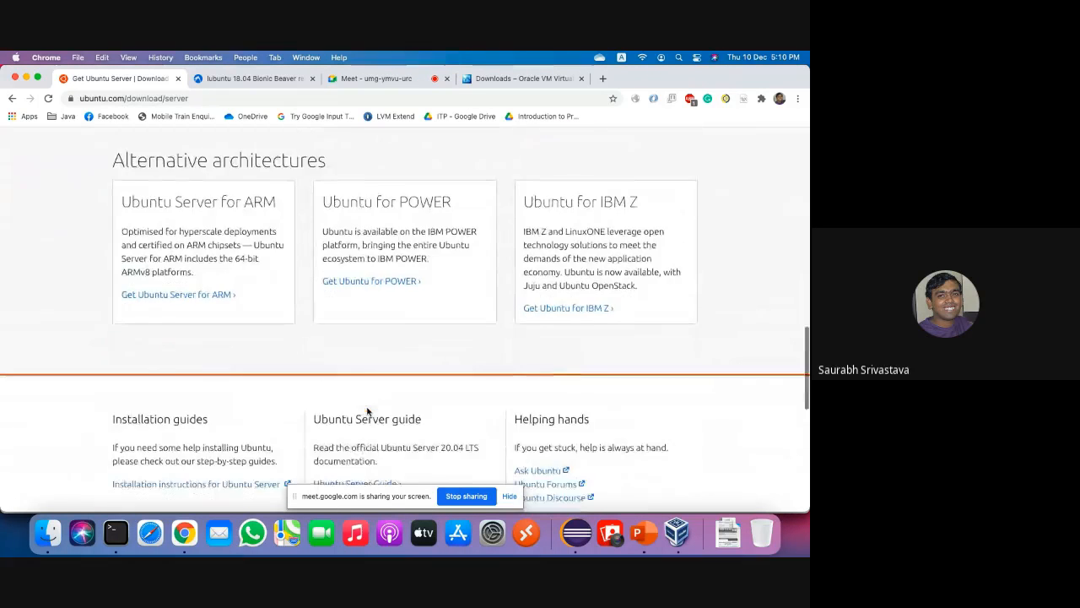
{"action": "scroll", "coordinate": [367, 411], "scroll_direction": "up", "scroll_amount": 15}
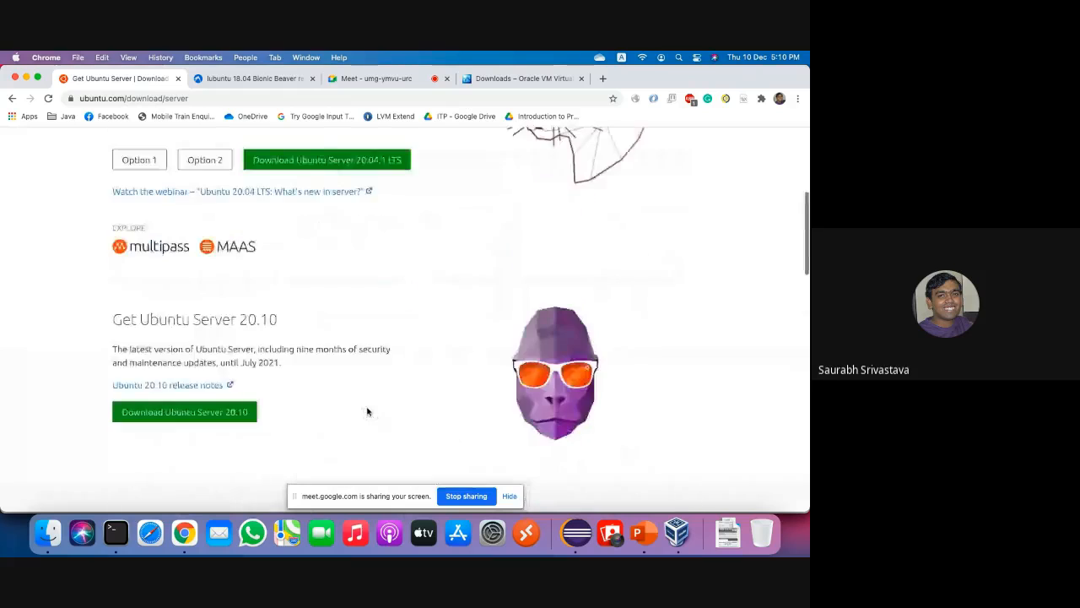
{"action": "scroll", "coordinate": [367, 411], "scroll_direction": "up", "scroll_amount": 5}
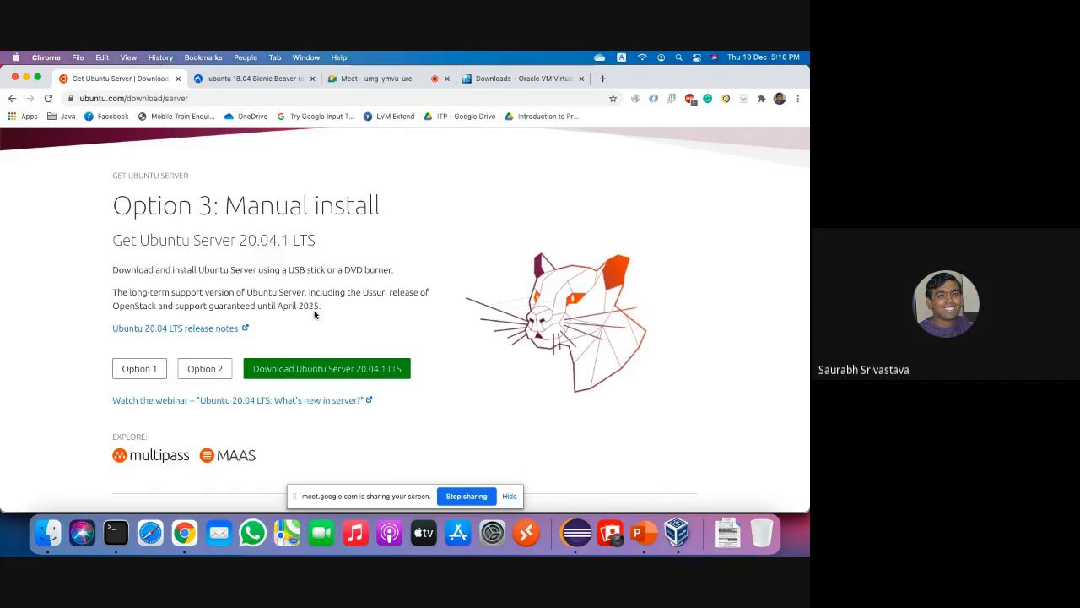
Download Ubuntu Server 20.04.1 LTS, saving the live-server ISO into tmp.
{"action": "left_click", "coordinate": [358, 372]}
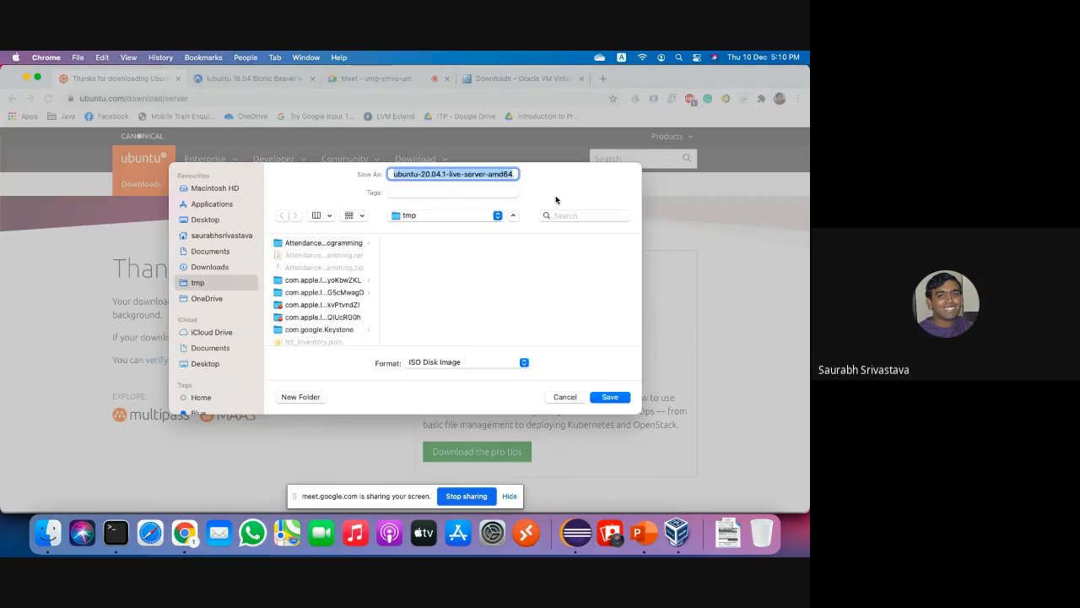
{"action": "left_click", "coordinate": [493, 175]}
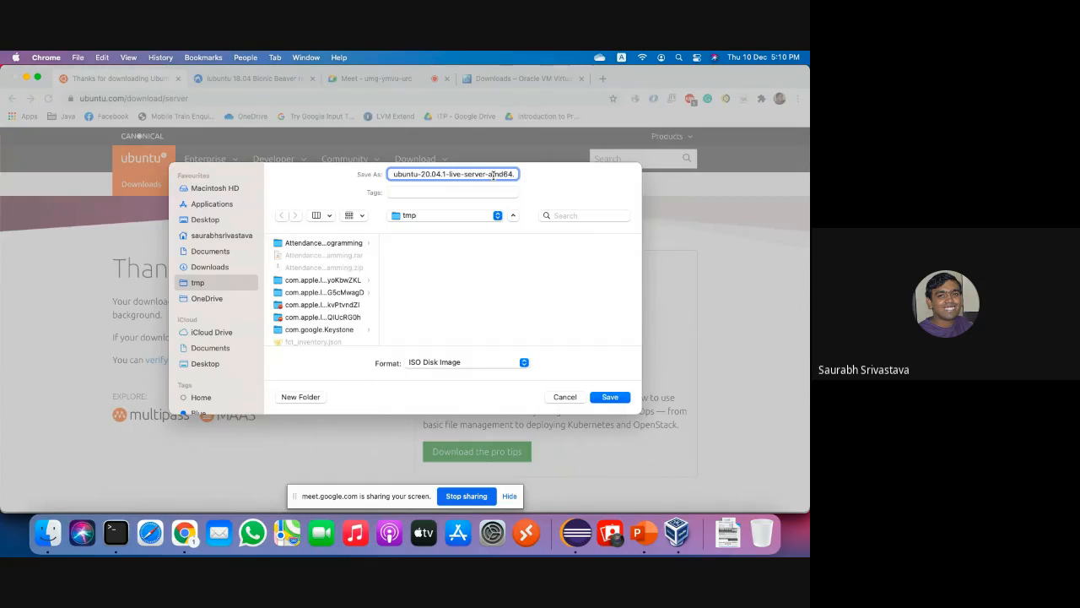
{"action": "key", "text": "super+Right"}
{"action": "left_click", "coordinate": [609, 396]}
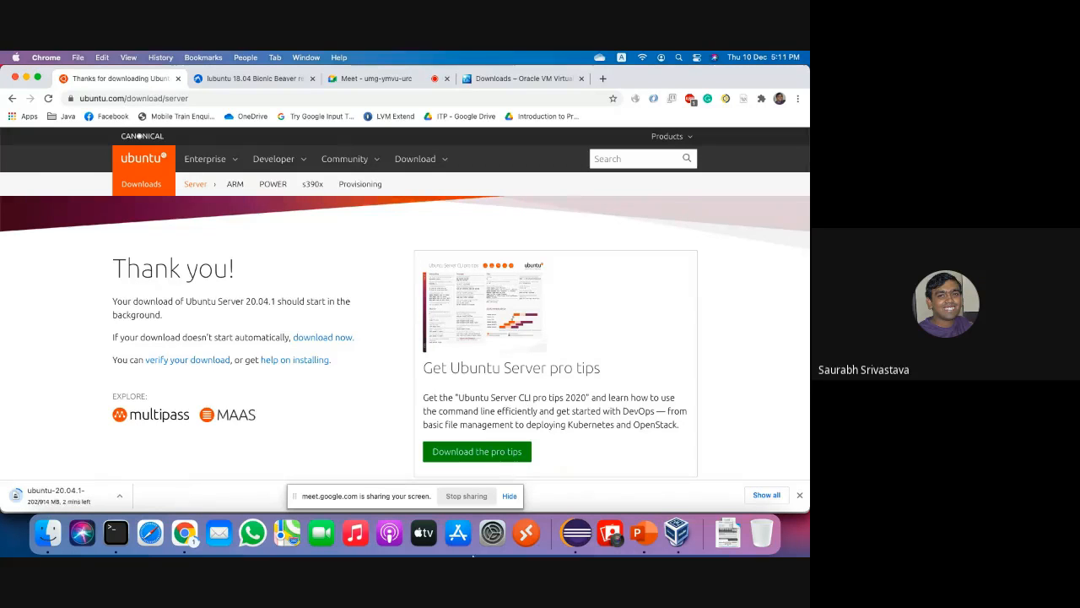
Accept the name Ubuntu Server, type Linux and version Ubuntu (64-bit) for the new machine.
{"action": "left_click", "coordinate": [676, 530]}
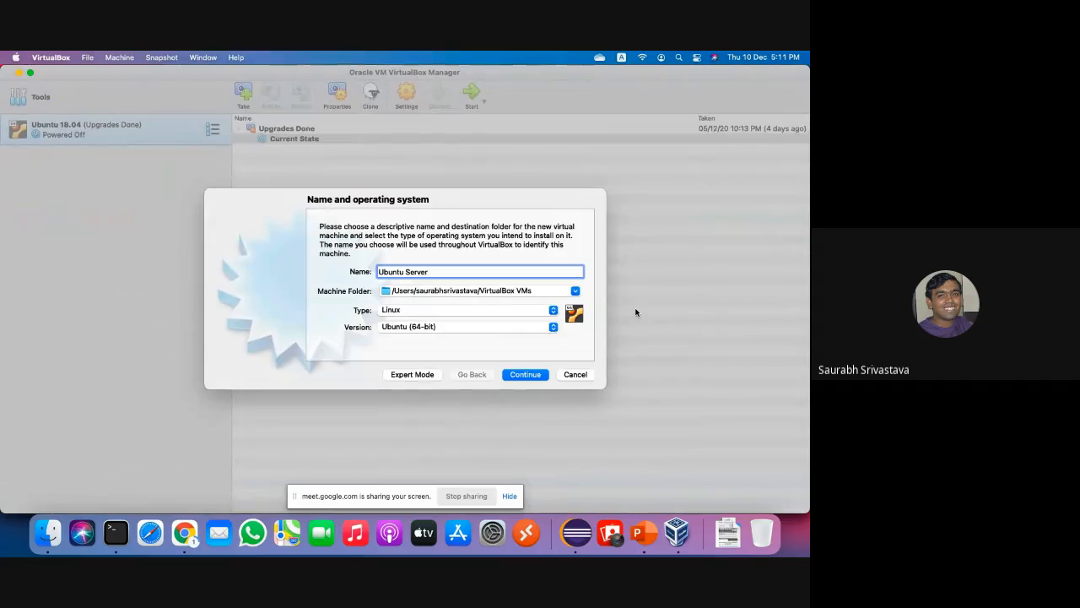
{"action": "left_click", "coordinate": [526, 375]}
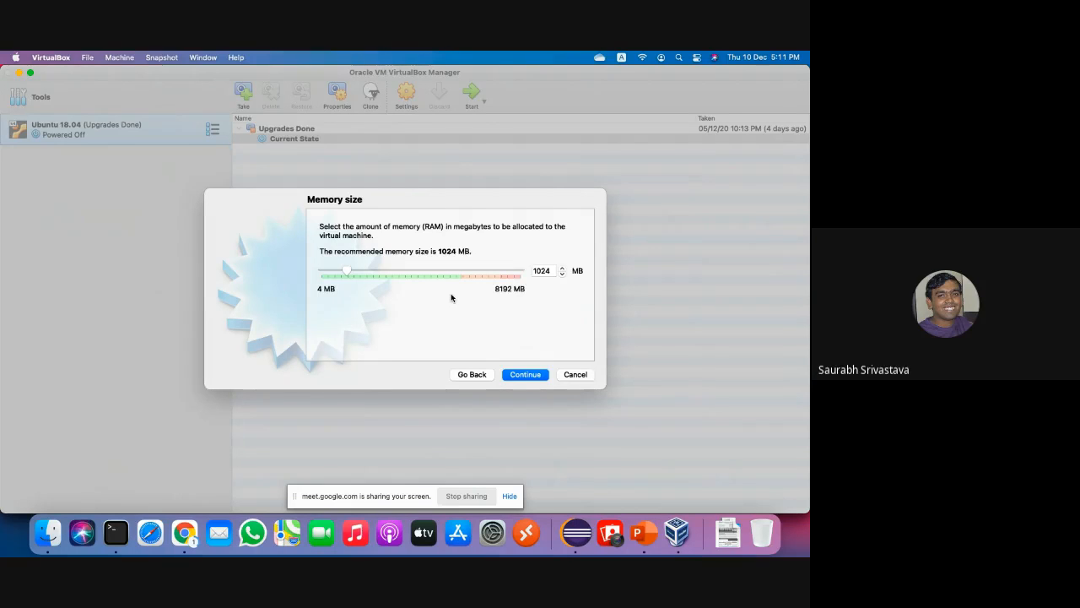
{"action": "left_click", "coordinate": [539, 273]}
Change the machine's memory from 1024 MB to 1600 MB and continue.
{"action": "double_click", "coordinate": [540, 273]}
{"action": "type", "text": "1600"}
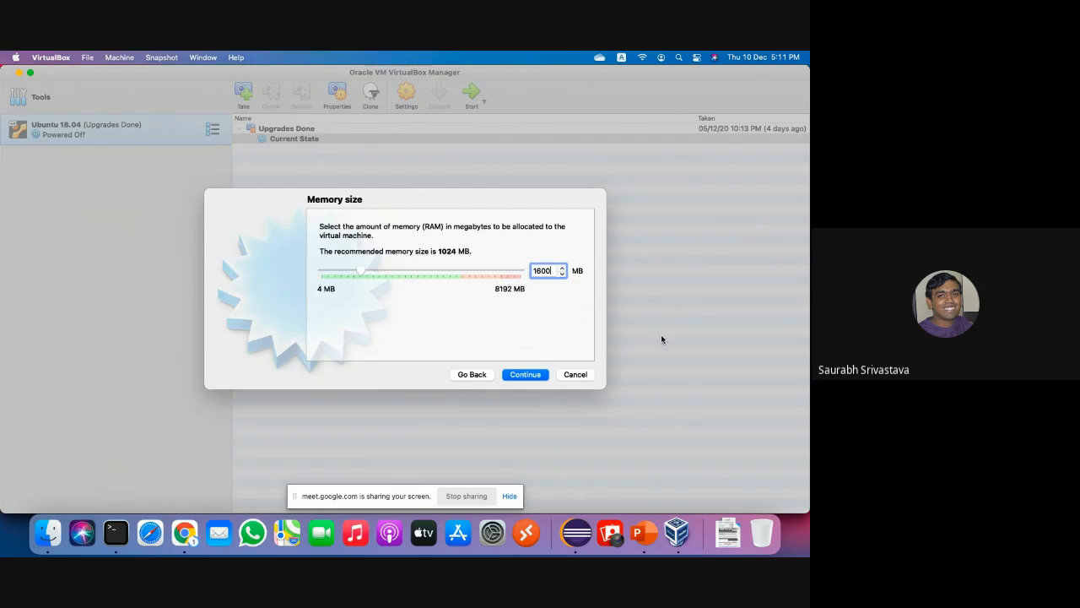
{"action": "left_click", "coordinate": [525, 374]}
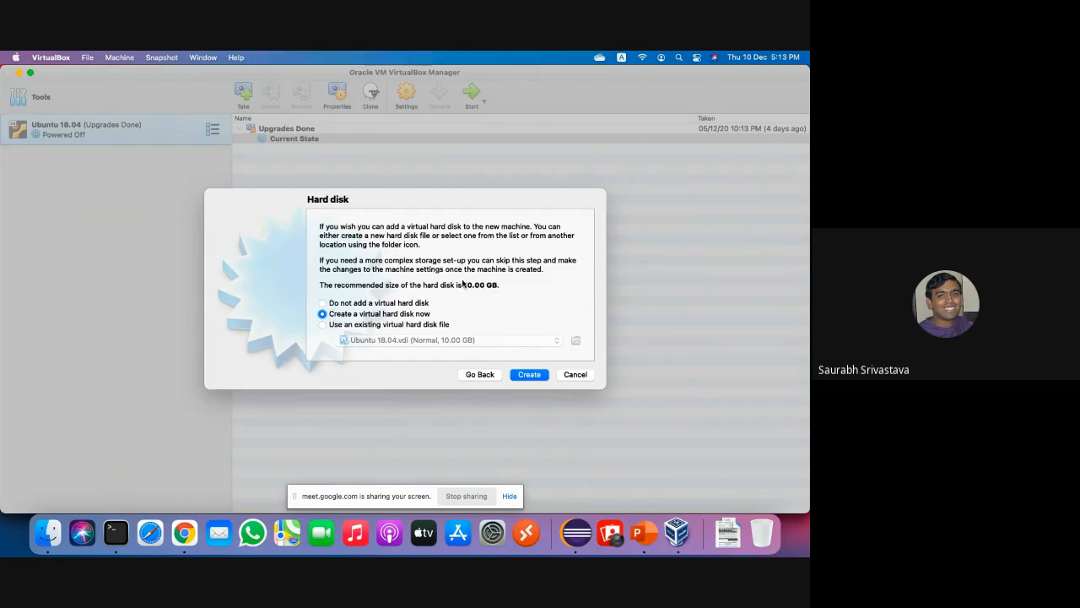
Create a new virtual hard disk now, keeping the VDI file type.
{"action": "left_click", "coordinate": [532, 377]}
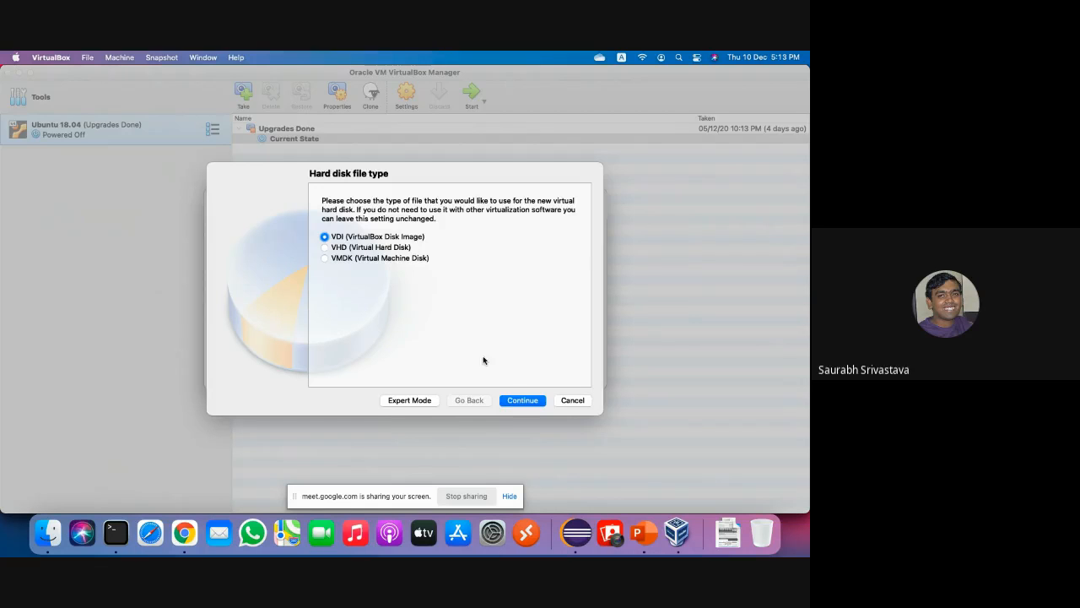
{"action": "left_click", "coordinate": [520, 401]}
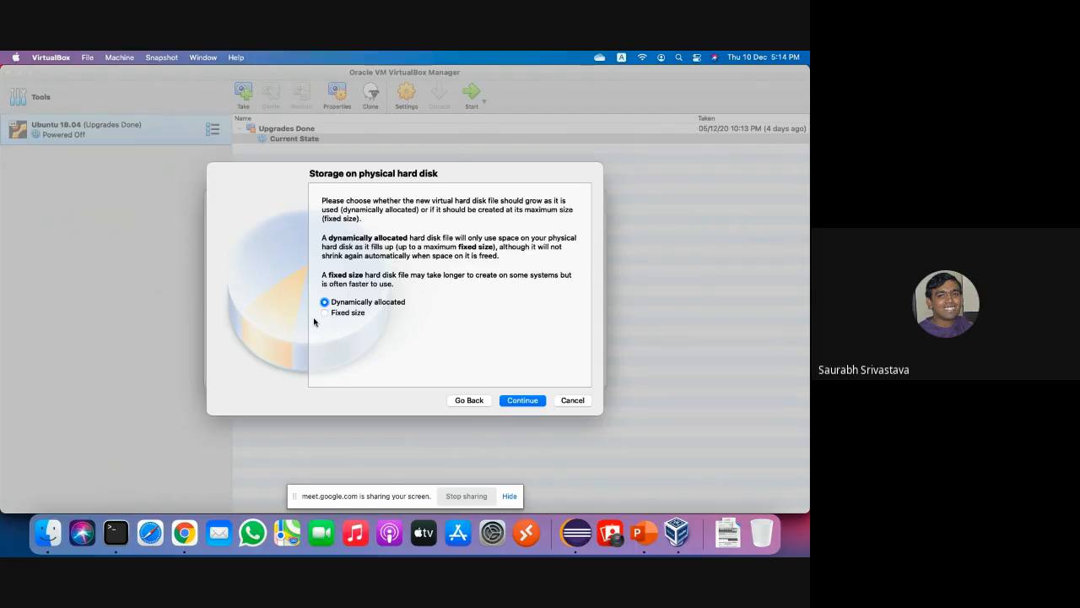
Keep dynamic allocation, raise the disk size from 10.00 GB to 20.00 GB, and create the machine.
{"action": "left_click", "coordinate": [521, 400]}
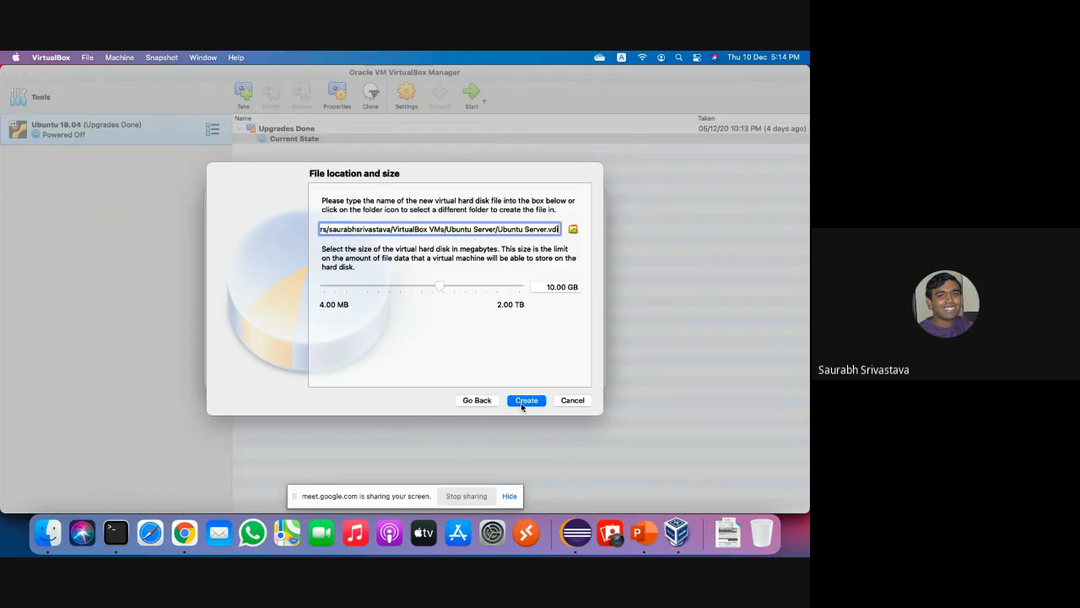
{"action": "left_click", "coordinate": [543, 287]}
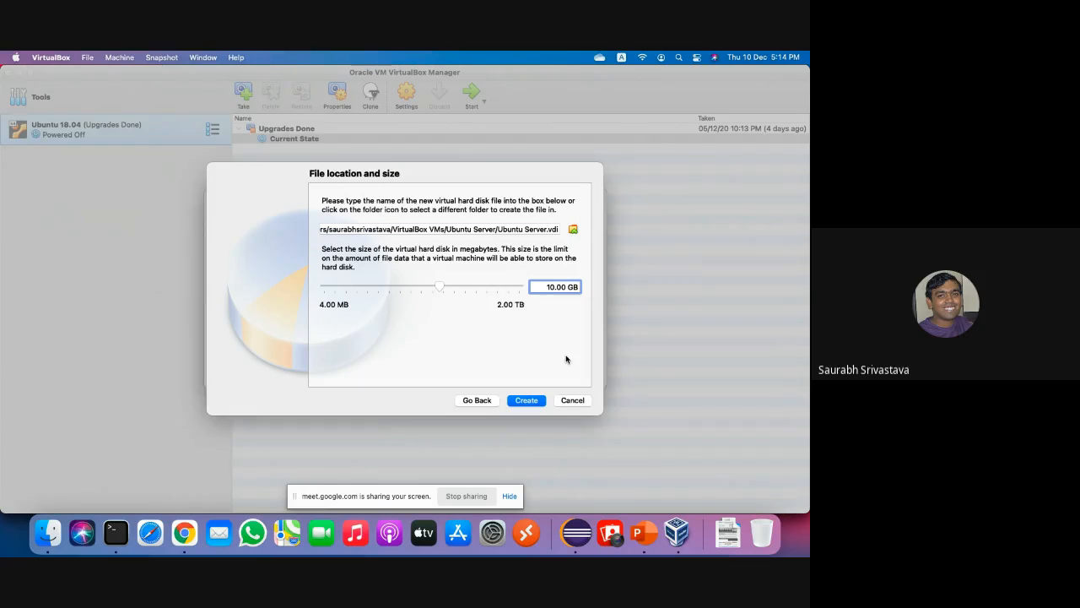
{"action": "key", "text": "Delete"}
{"action": "type", "text": "2"}
{"action": "left_click", "coordinate": [526, 403]}
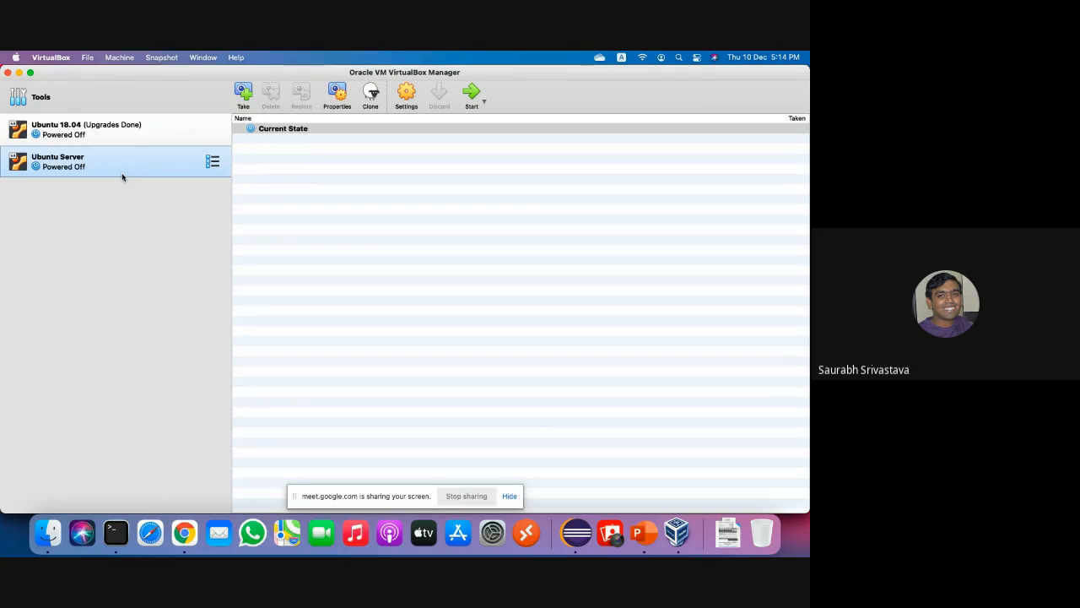
Look over the Emulated Hardware box on slide 22, then return to Chrome's download page.
{"action": "left_click", "coordinate": [639, 541]}
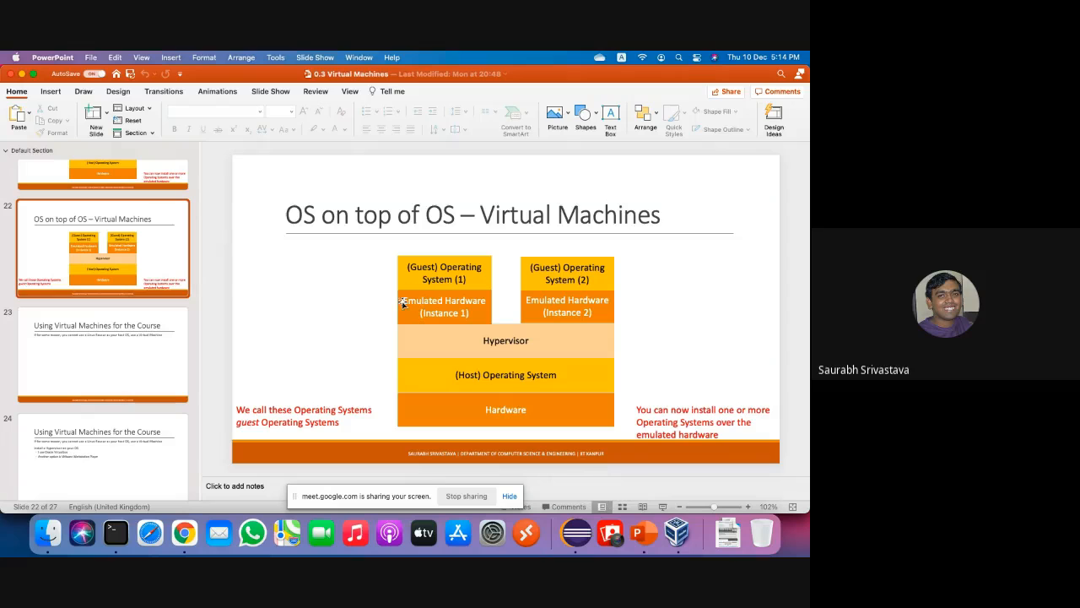
{"action": "double_click", "coordinate": [406, 302]}
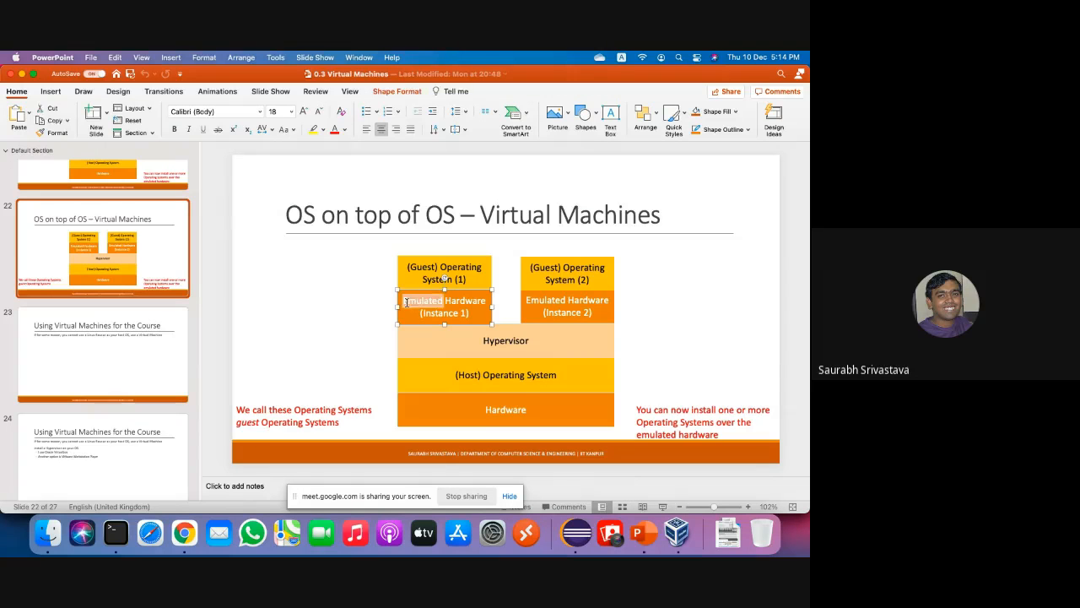
{"action": "left_click", "coordinate": [366, 301]}
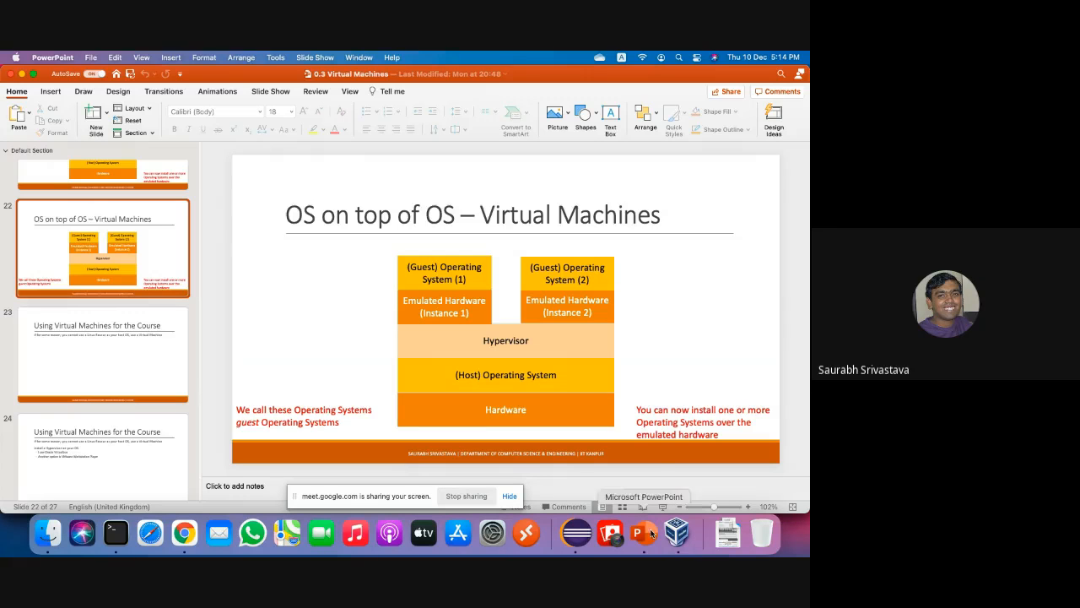
{"action": "left_click", "coordinate": [187, 550]}
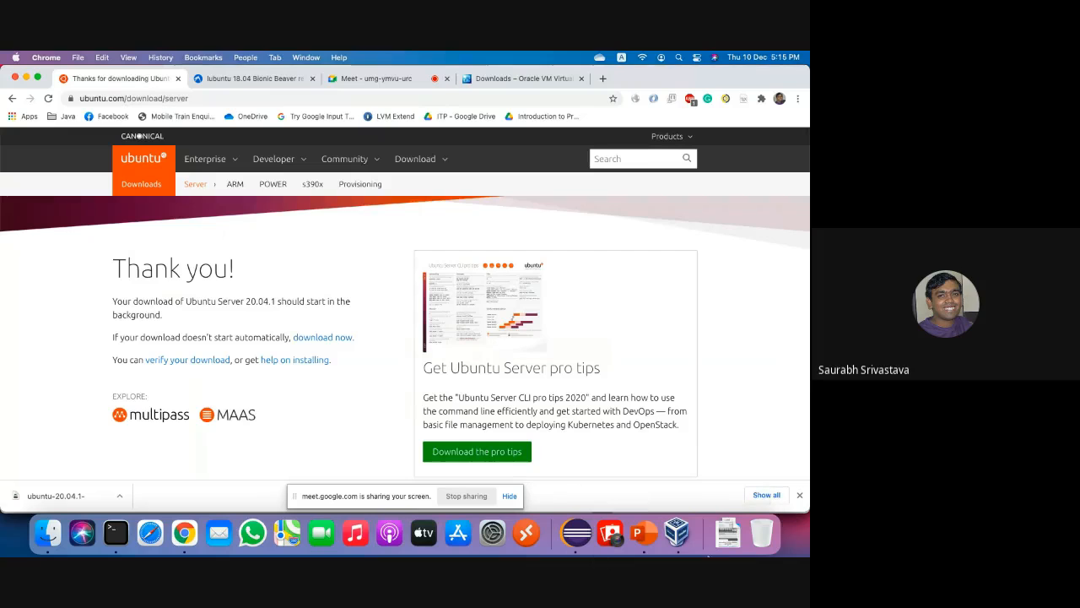
Bring the VirtualBox Manager back to the front from Chrome.
{"action": "left_click", "coordinate": [675, 533]}
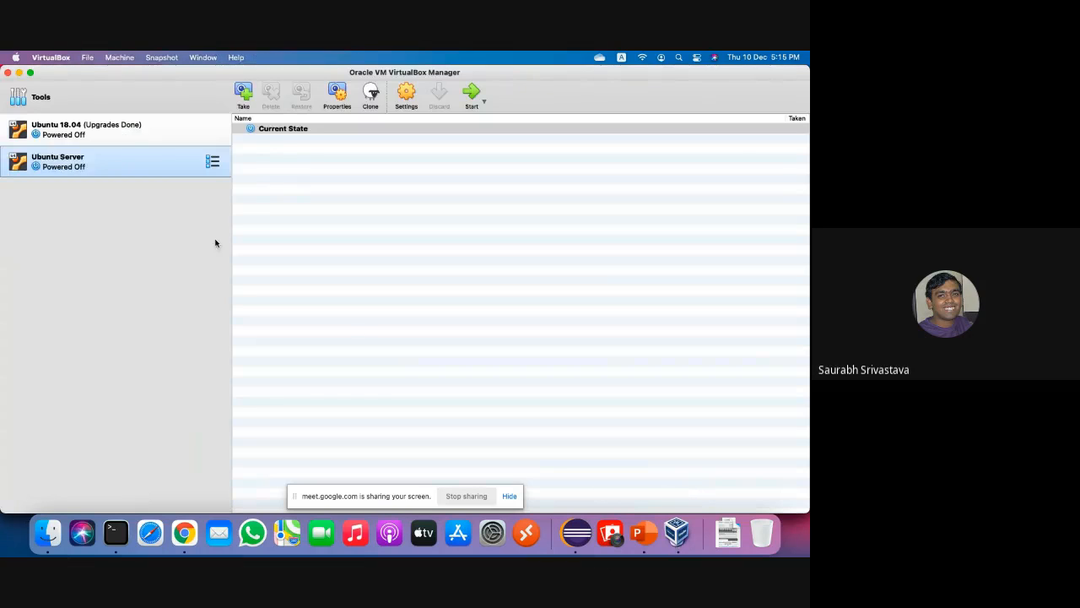
Start the selected Ubuntu Server VM to bring up its start-up disk prompt.
{"action": "left_click", "coordinate": [470, 93]}
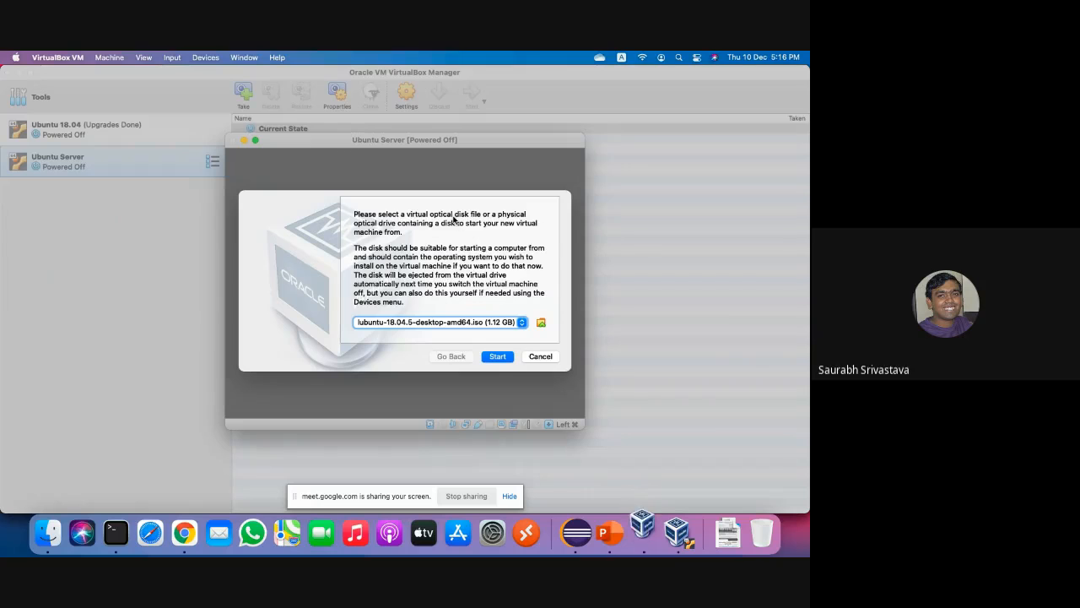
In the Optical Disk Selector, add ubuntu-20.04.1-live-server-amd64.iso (914.00 MB) from tmp.
{"action": "left_click", "coordinate": [540, 323]}
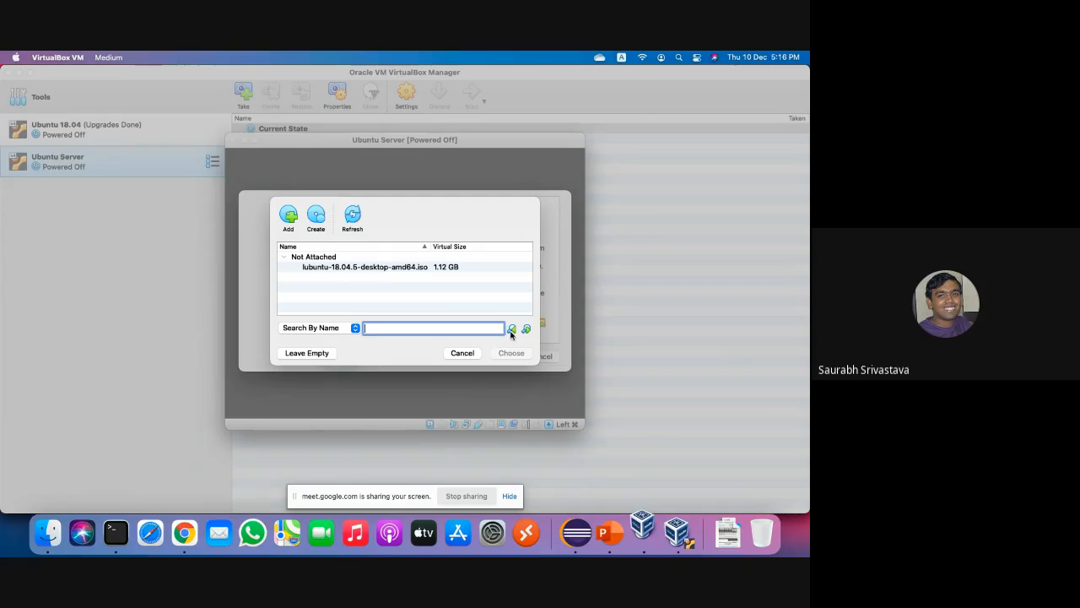
{"action": "left_click", "coordinate": [290, 218]}
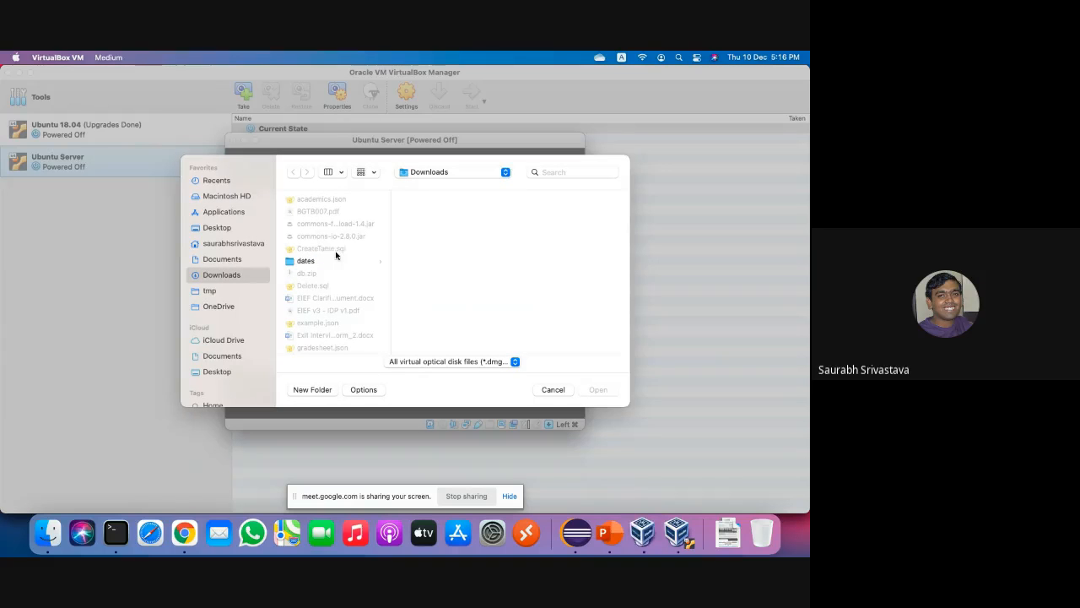
{"action": "left_click", "coordinate": [210, 291]}
{"action": "scroll", "coordinate": [328, 302], "scroll_direction": "down", "scroll_amount": 4}
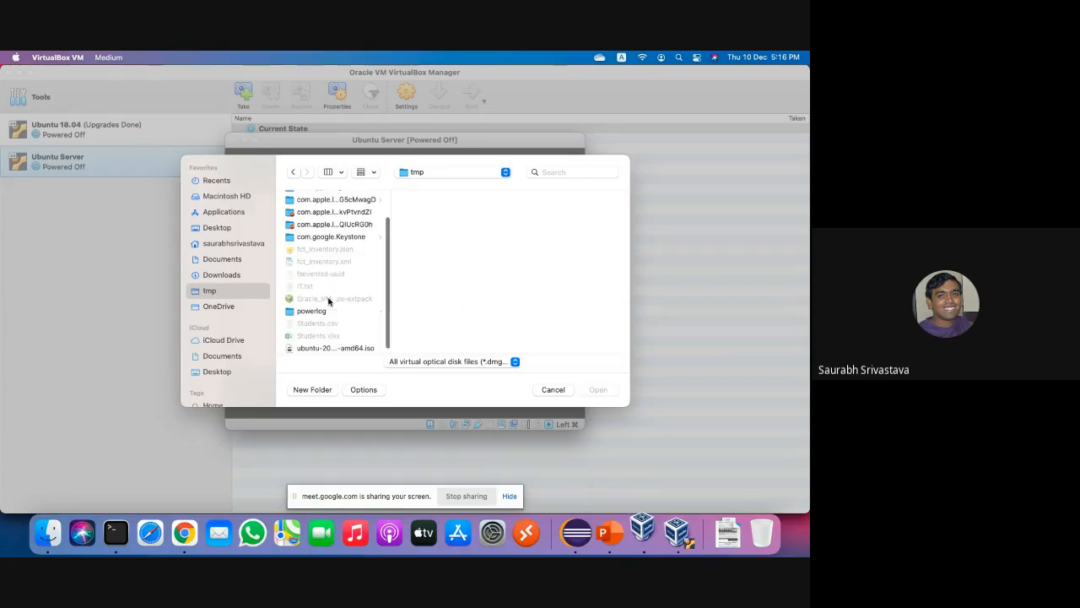
{"action": "left_click", "coordinate": [350, 341]}
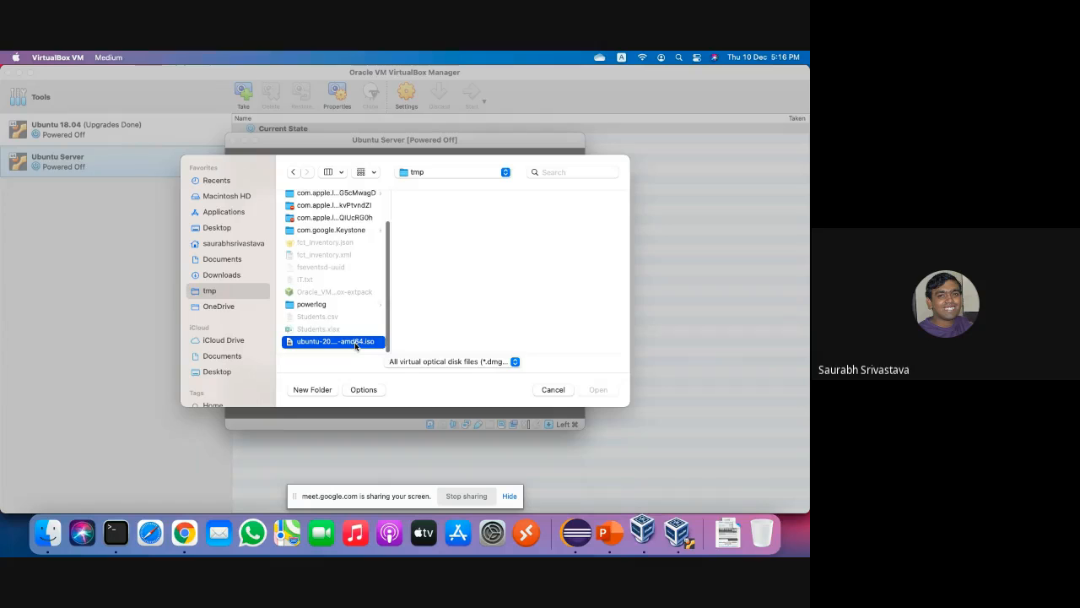
{"action": "left_click", "coordinate": [603, 389]}
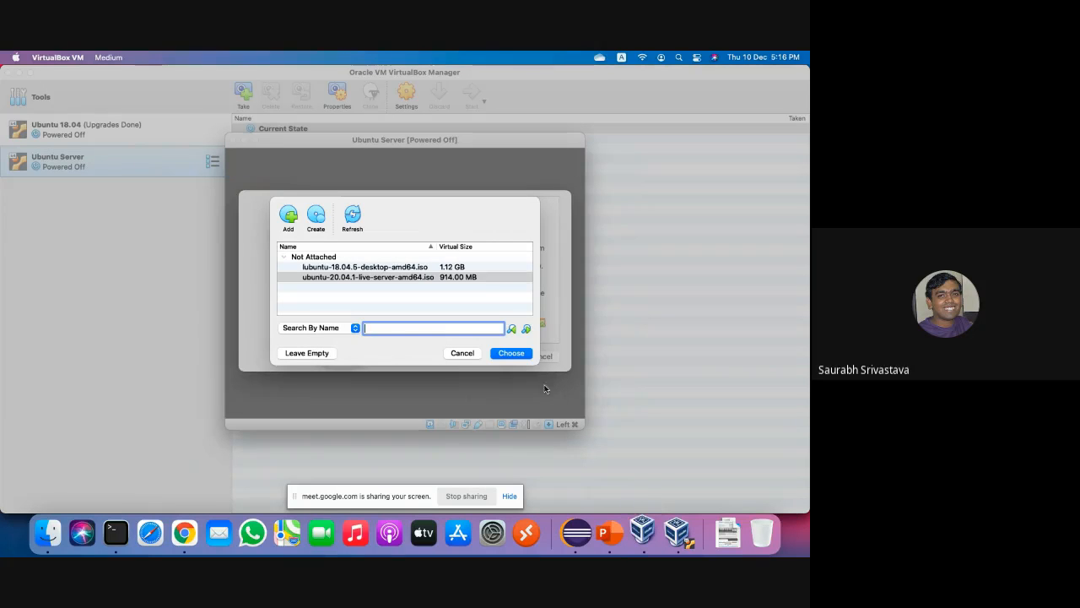
Choose ubuntu-20.04.1-live-server-amd64.iso (914.00 MB) as the VM's boot disk.
{"action": "left_click", "coordinate": [517, 354]}
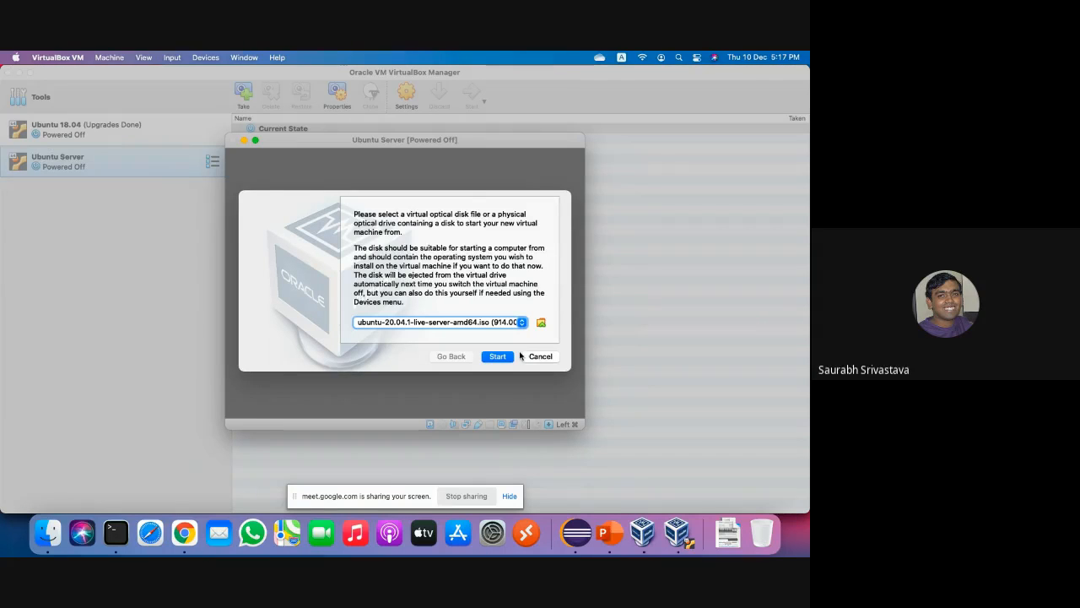
Boot the Ubuntu Server VM from the 20.04.1 server ISO to the installer's language screen.
{"action": "left_click", "coordinate": [497, 356]}
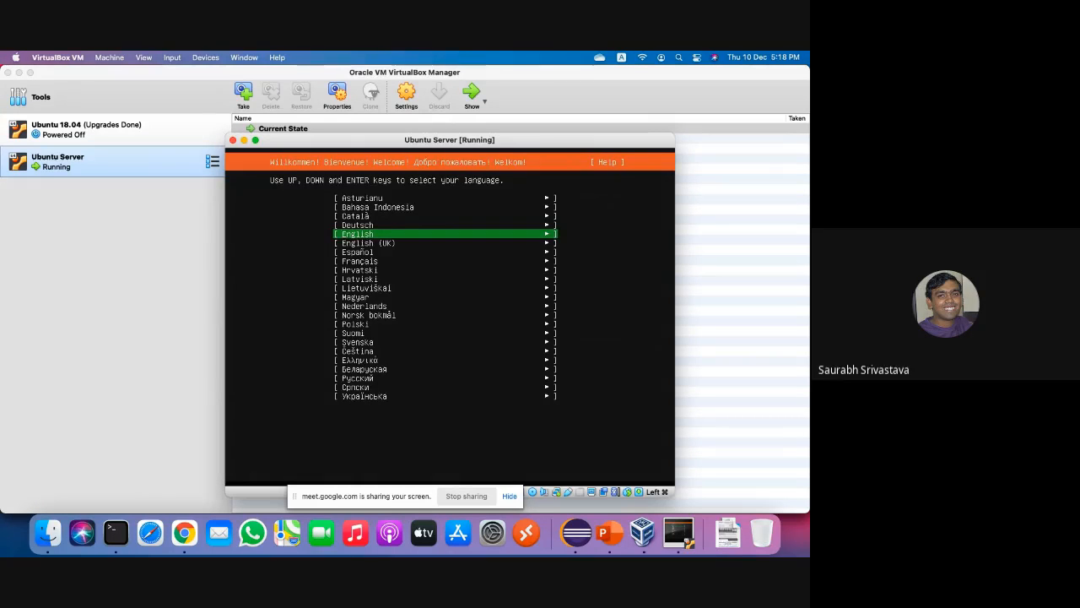
Pick English as the installer language and continue without updating the installer.
{"action": "key", "text": "Return"}
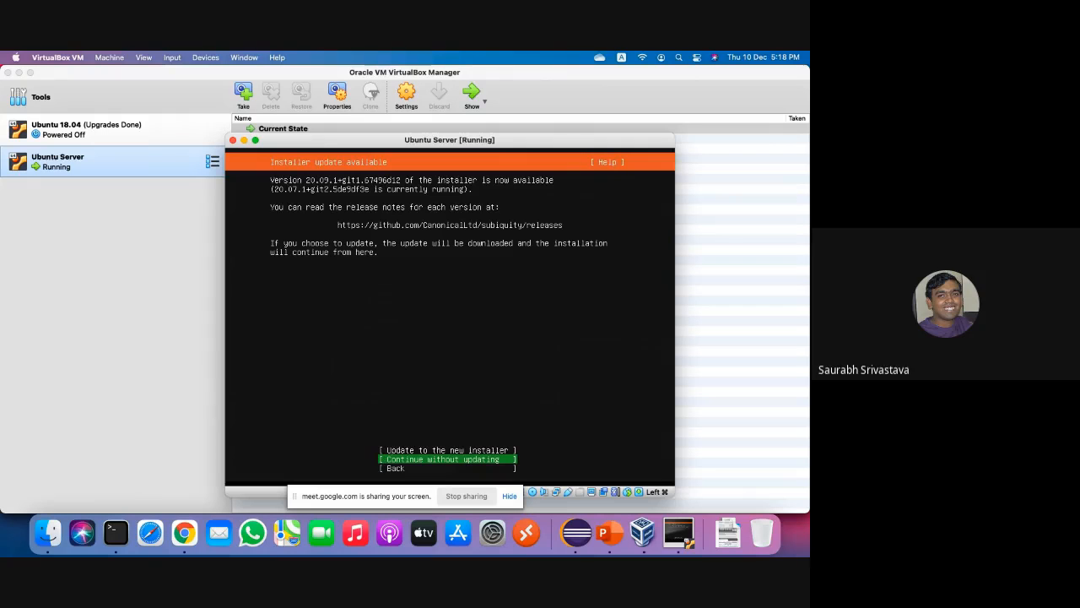
{"action": "key", "text": "Up"}
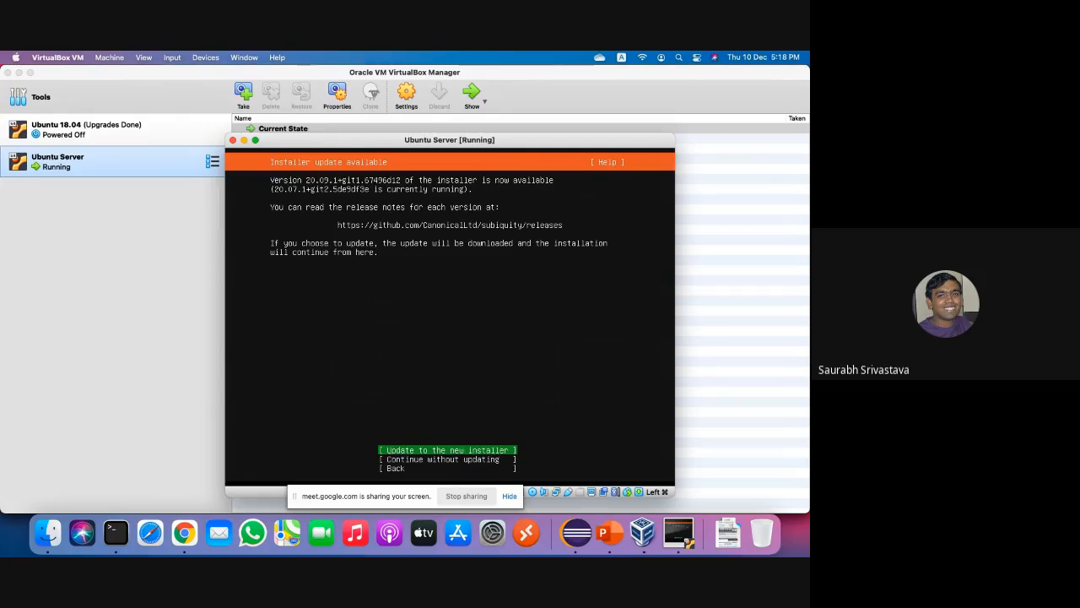
{"action": "key", "text": "Down"}
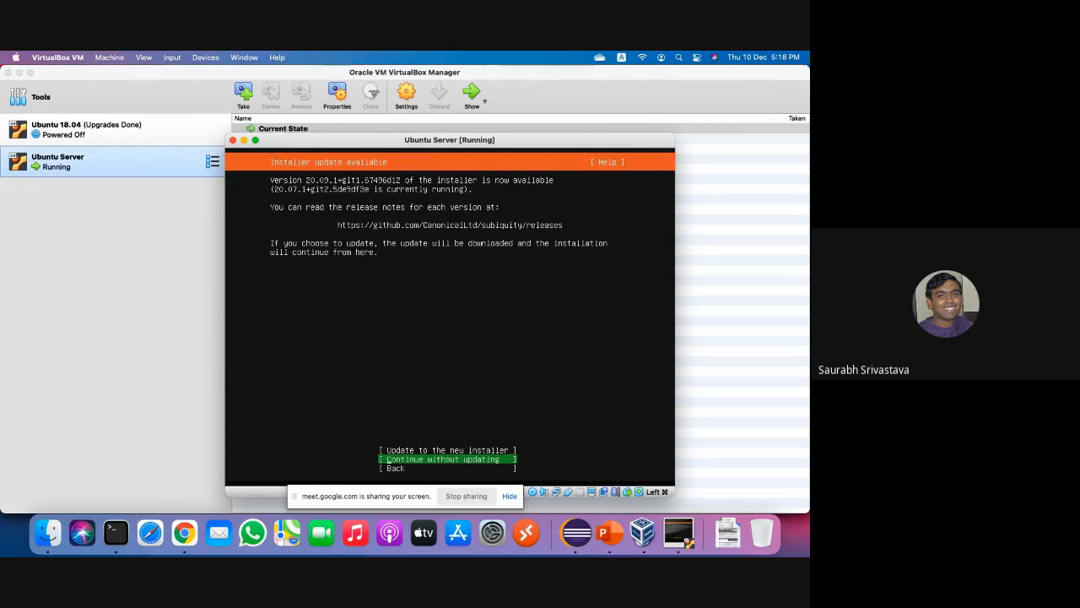
{"action": "key", "text": "Up"}
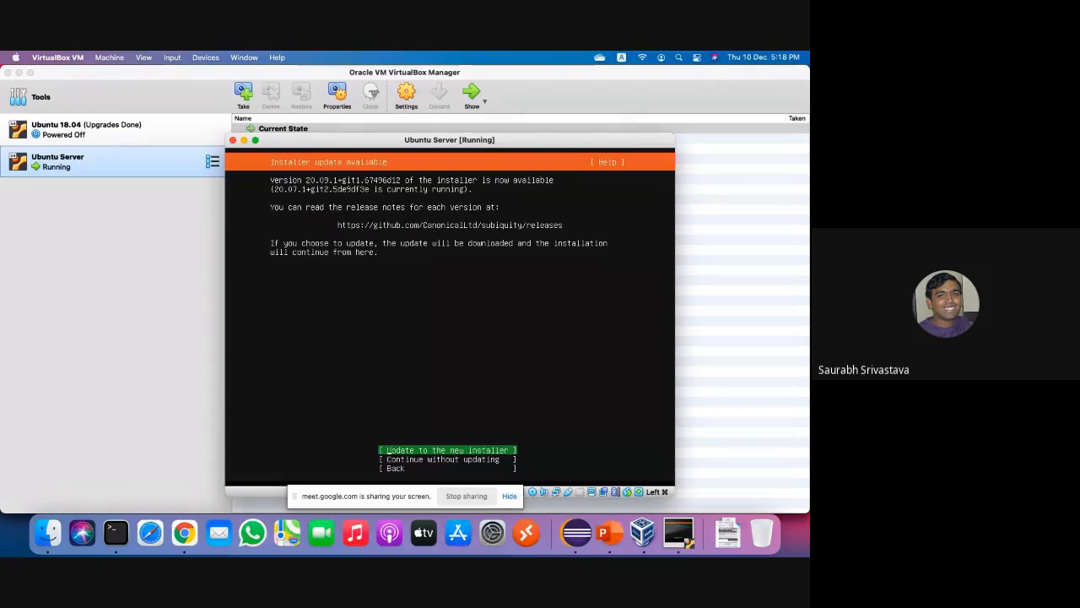
{"action": "key", "text": "Down"}
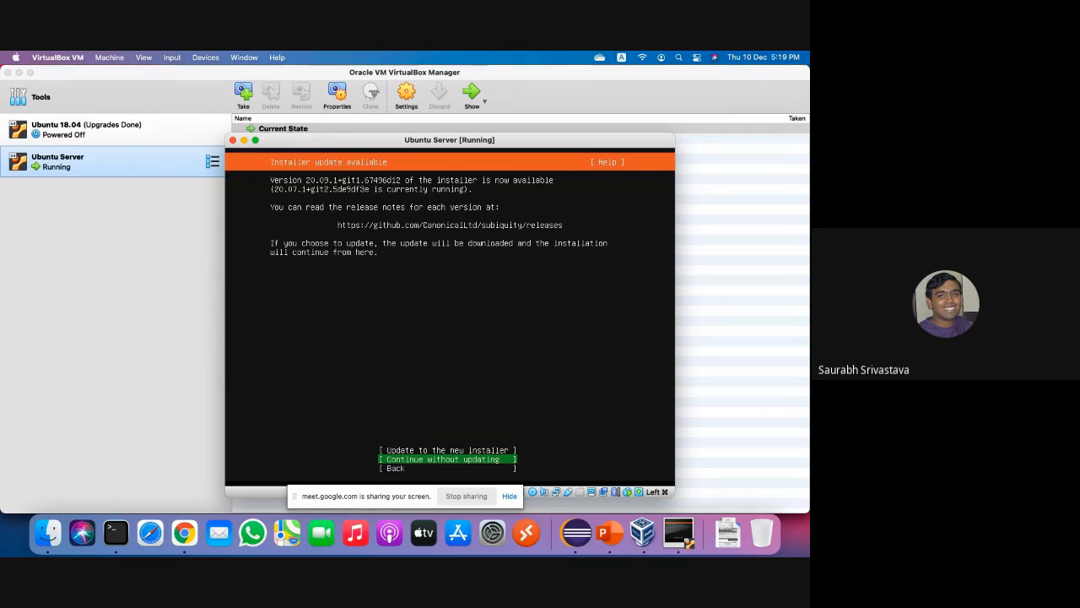
{"action": "key", "text": "Return"}
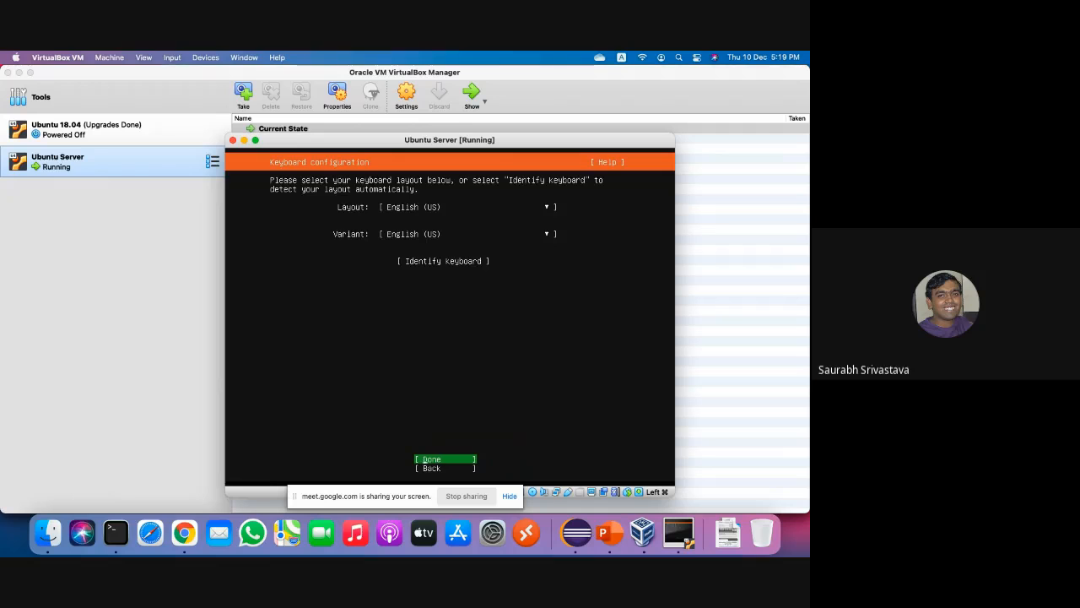
Accept the English (US) keyboard layout and variant to reach Network connections.
{"action": "key", "text": "Return"}
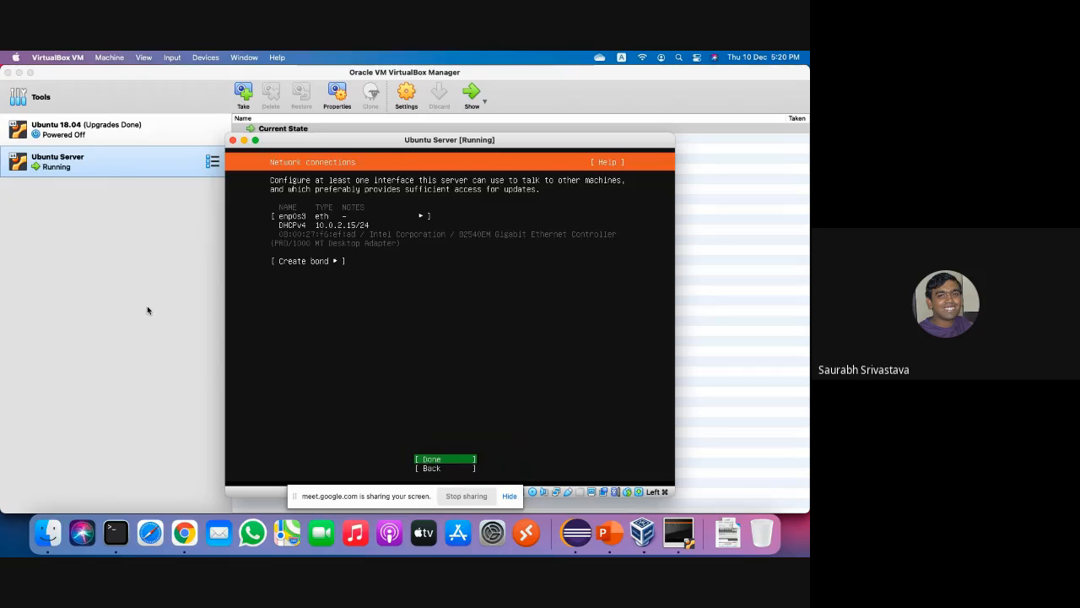
Keep the default DHCP network, no proxy and the default Ubuntu archive mirror.
{"action": "key", "text": "Return"}
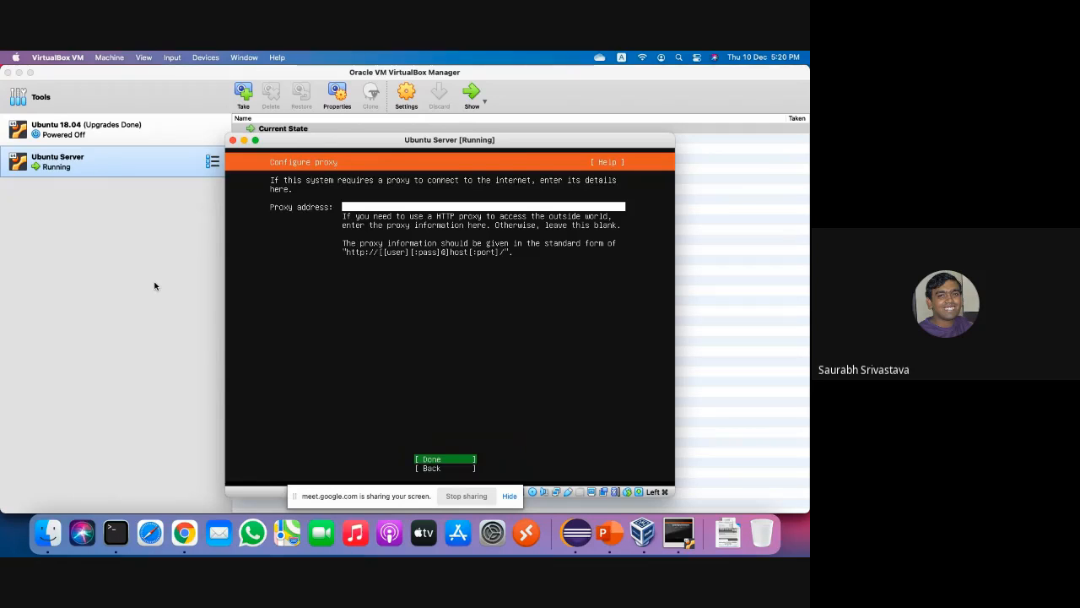
{"action": "key", "text": "Return"}
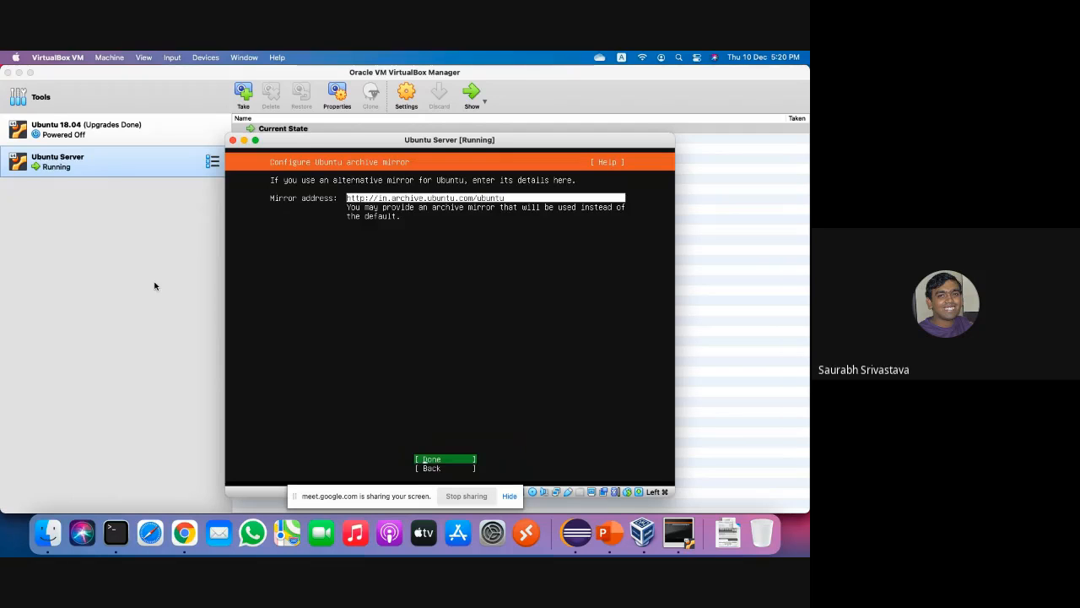
{"action": "key", "text": "Return"}
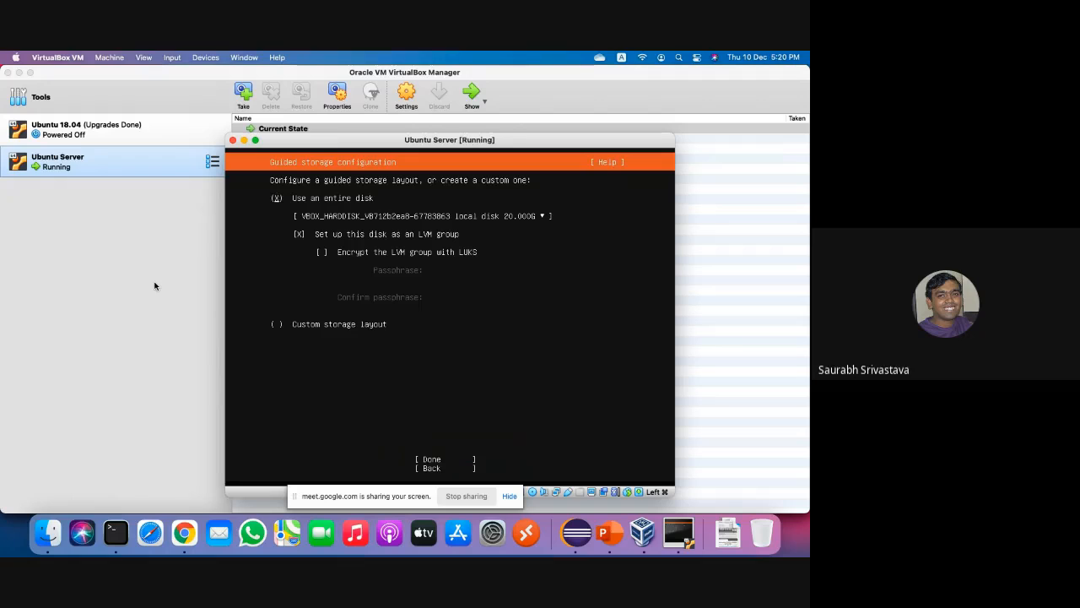
{"action": "key", "text": "Tab"}
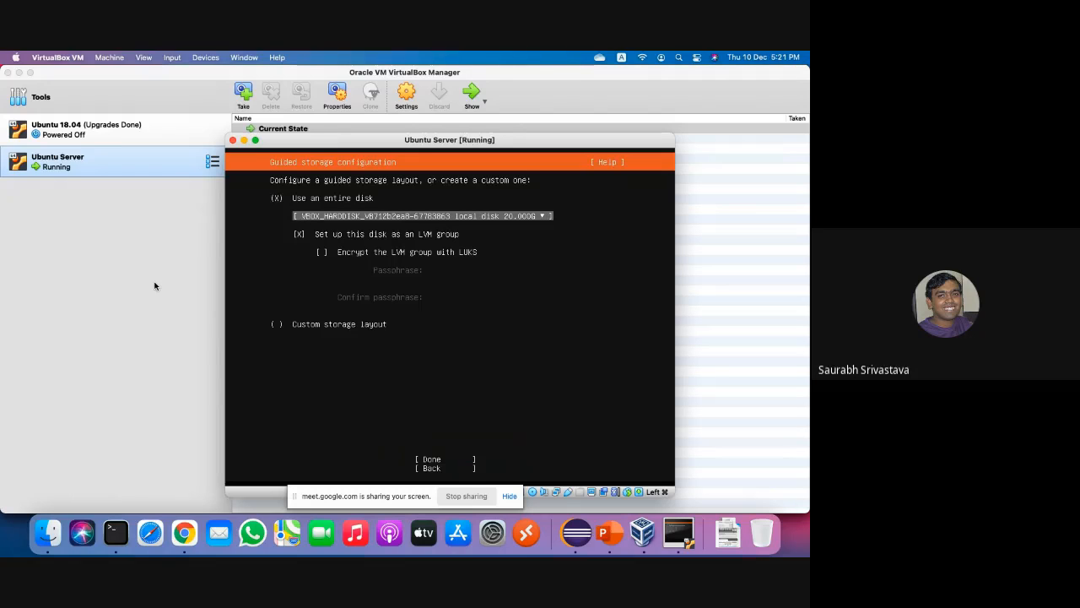
{"action": "key", "text": "Tab"}
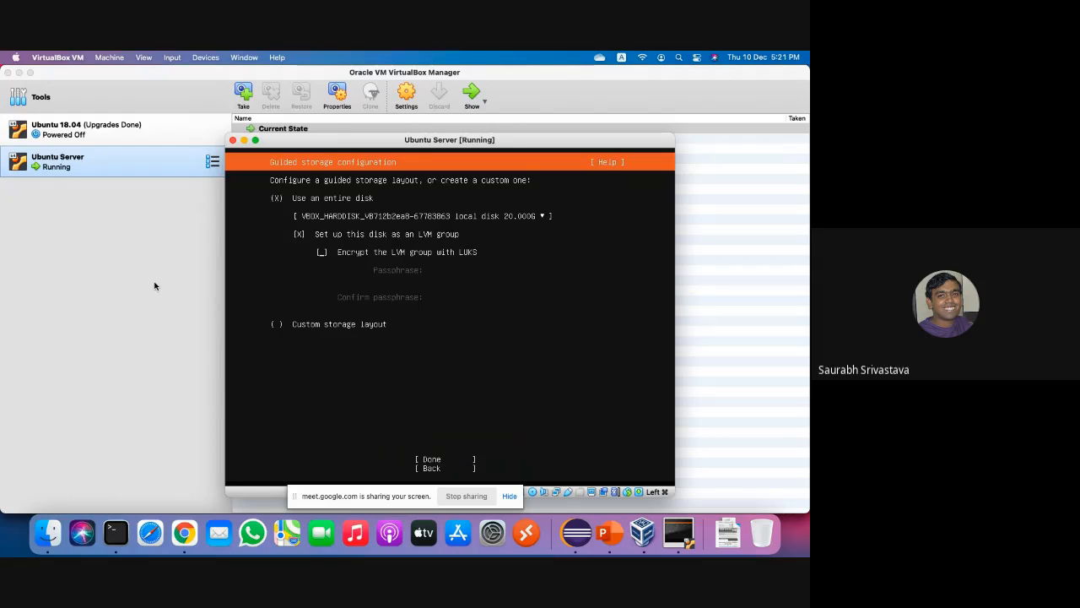
{"action": "key", "text": "Up"}
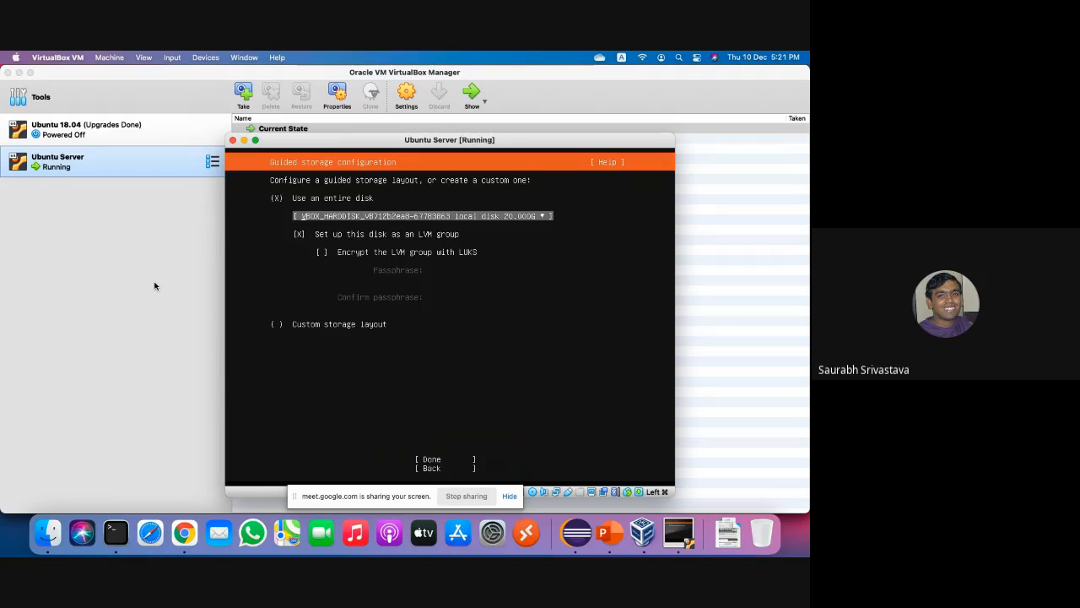
{"action": "key", "text": "Down"}
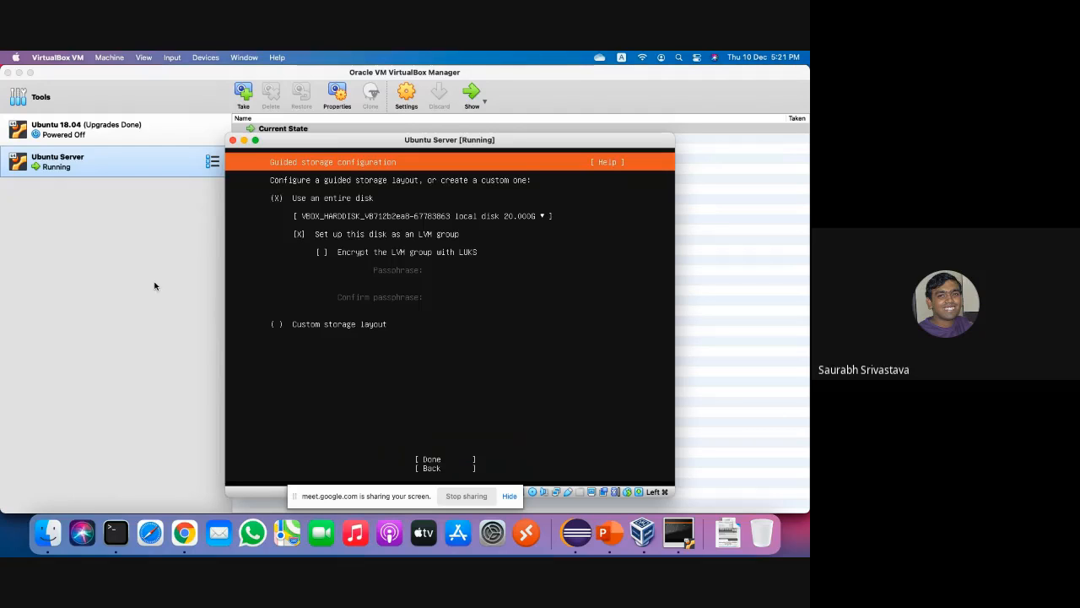
{"action": "key", "text": "Up"}
{"action": "key", "text": "Up"}
{"action": "key", "text": "Tab"}
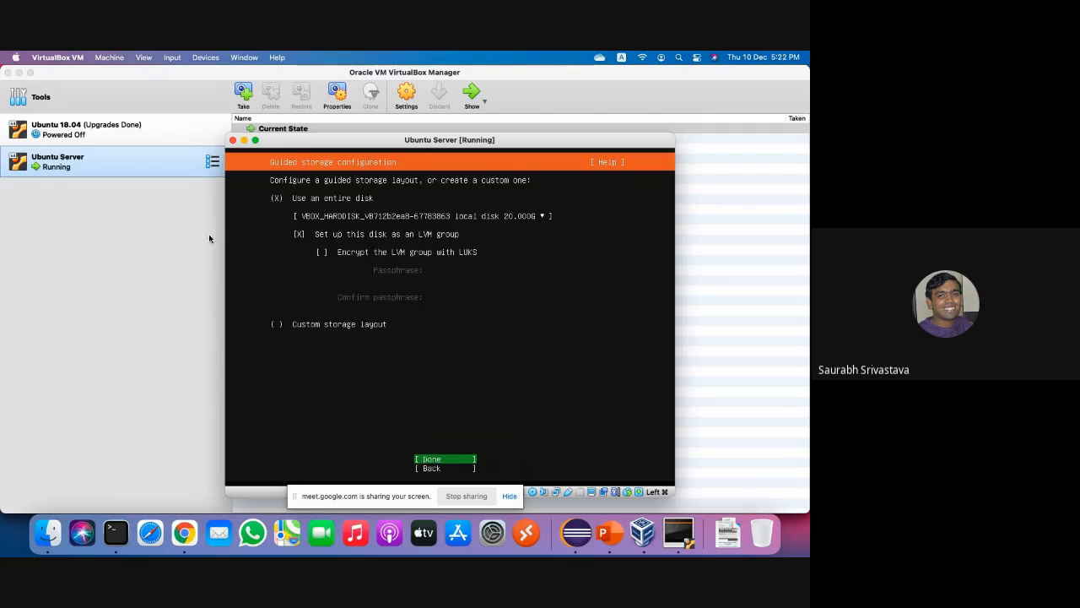
Accept the guided LVM layout and its summary, and confirm formatting the disk to start installing.
{"action": "key", "text": "Return"}
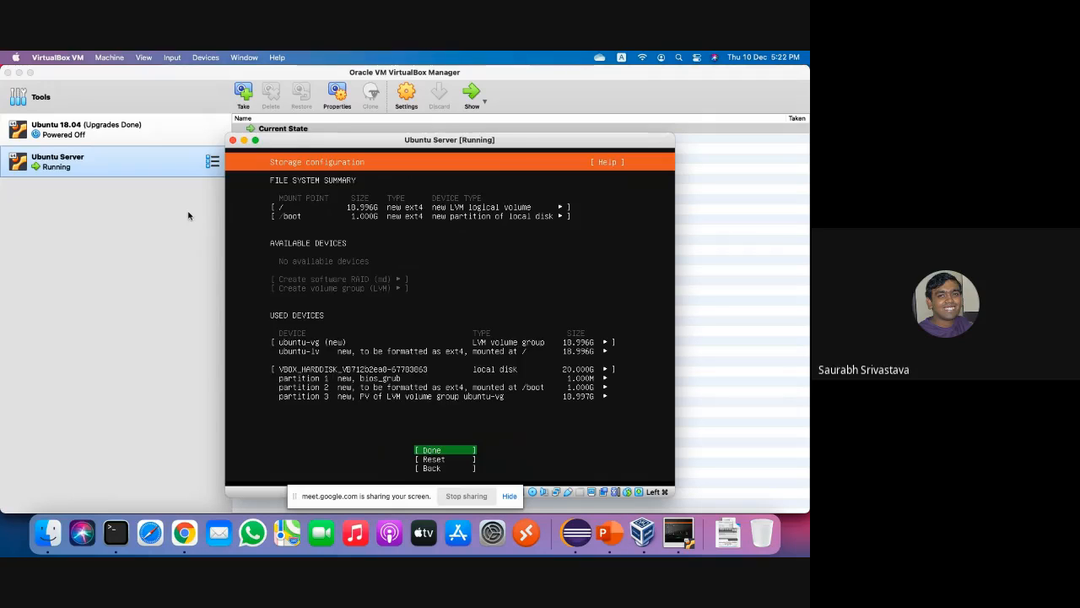
{"action": "key", "text": "Return"}
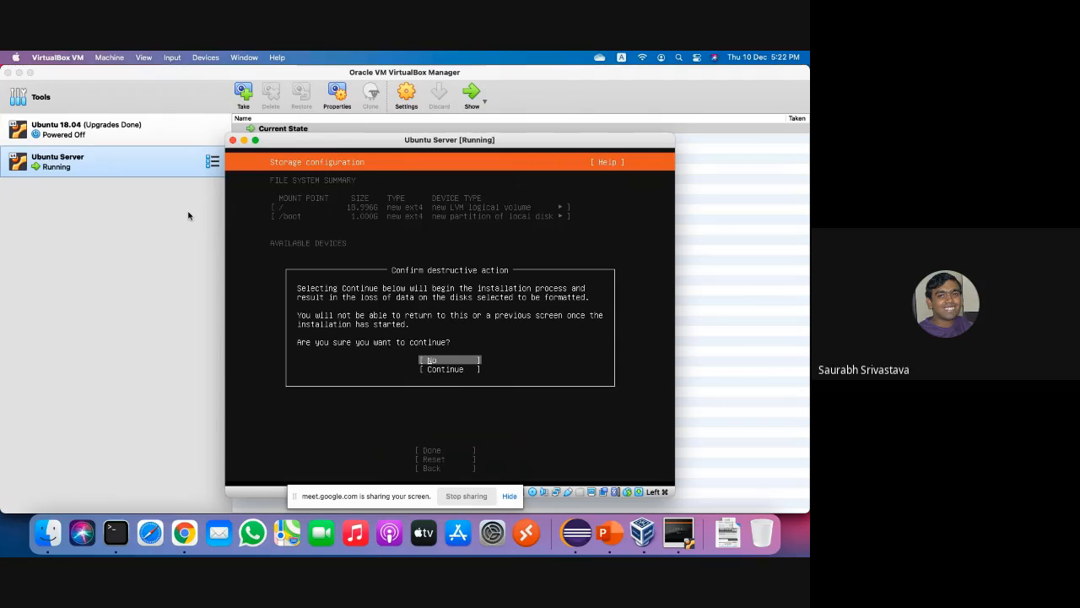
{"action": "key", "text": "Down"}
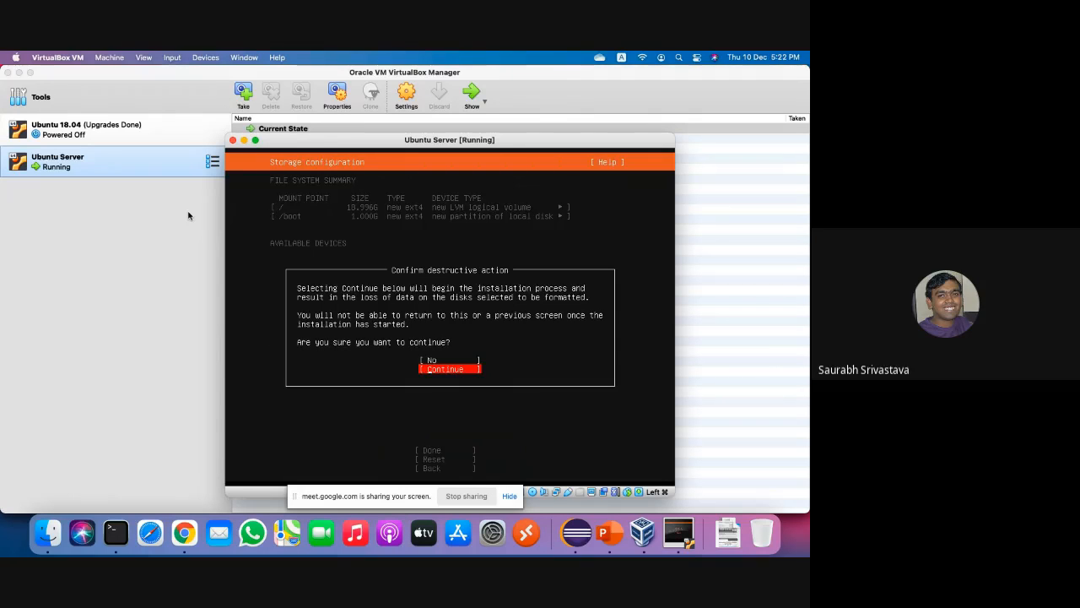
{"action": "key", "text": "Return"}
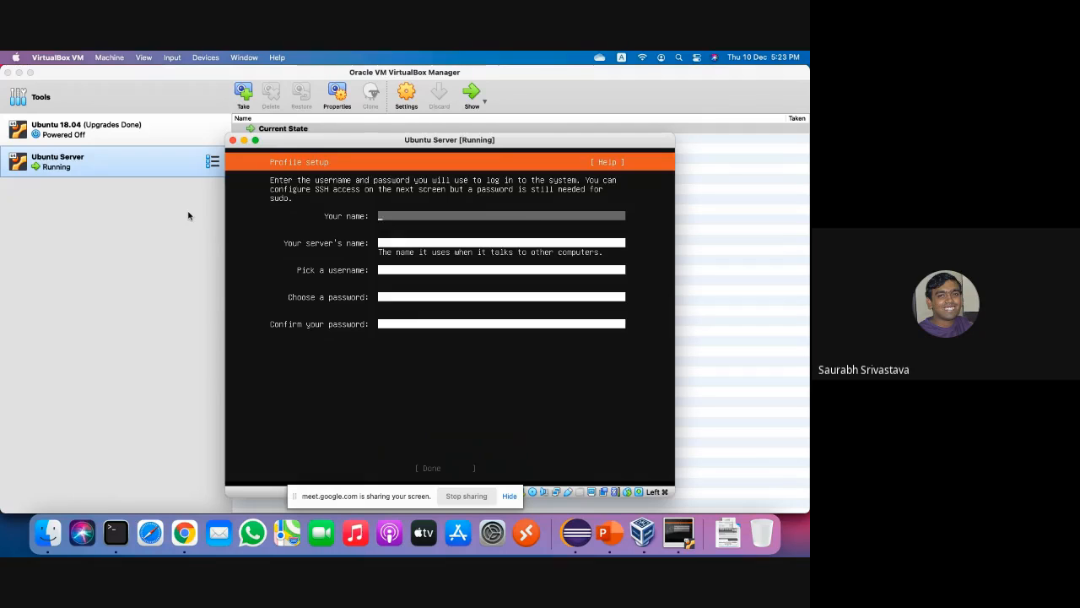
Enter the user's full name and set the server name to ubuntu-server.
{"action": "type", "text": "Ubuntu User"}
{"action": "key", "text": "Tab"}
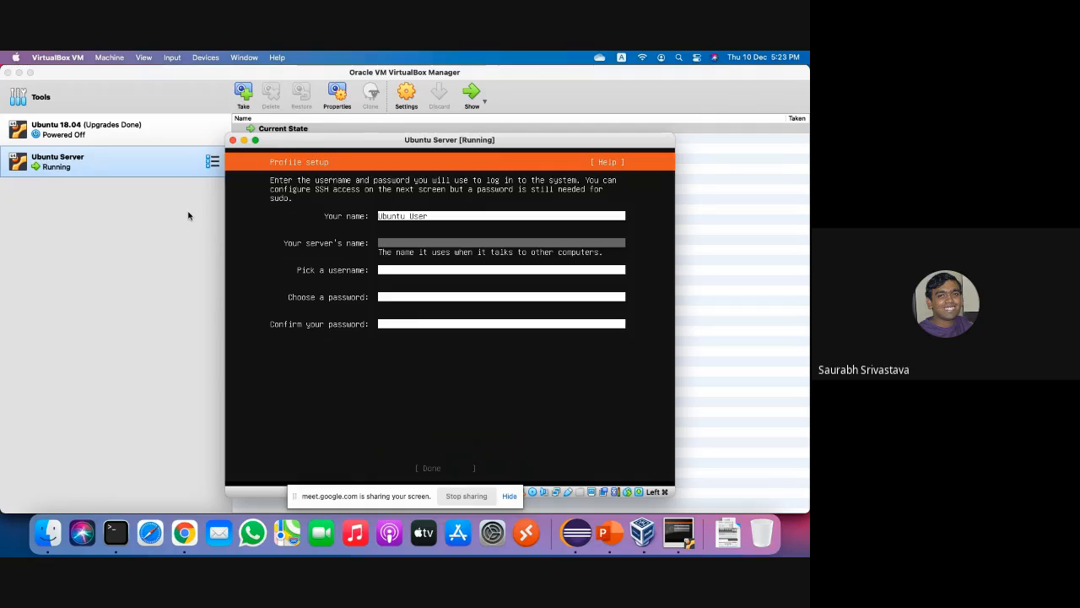
{"action": "type", "text": "bunty"}
{"action": "key", "text": "BackSpace"}
{"action": "key", "text": "BackSpace"}
{"action": "key", "text": "BackSpace"}
{"action": "key", "text": "BackSpace"}
{"action": "key", "text": "BackSpace"}
{"action": "key", "text": "BackSpace"}
{"action": "type", "text": "untu-serve"}
Fill in a username and the account password twice, then submit the profile.
{"action": "key", "text": "Tab"}
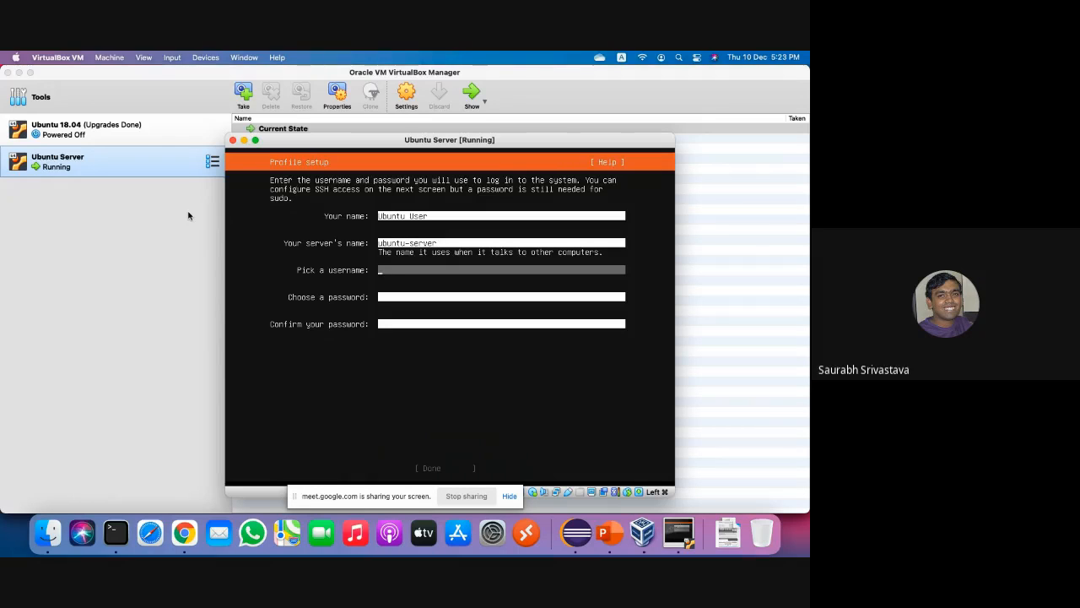
{"action": "type", "text": "user"}
{"action": "key", "text": "Tab"}
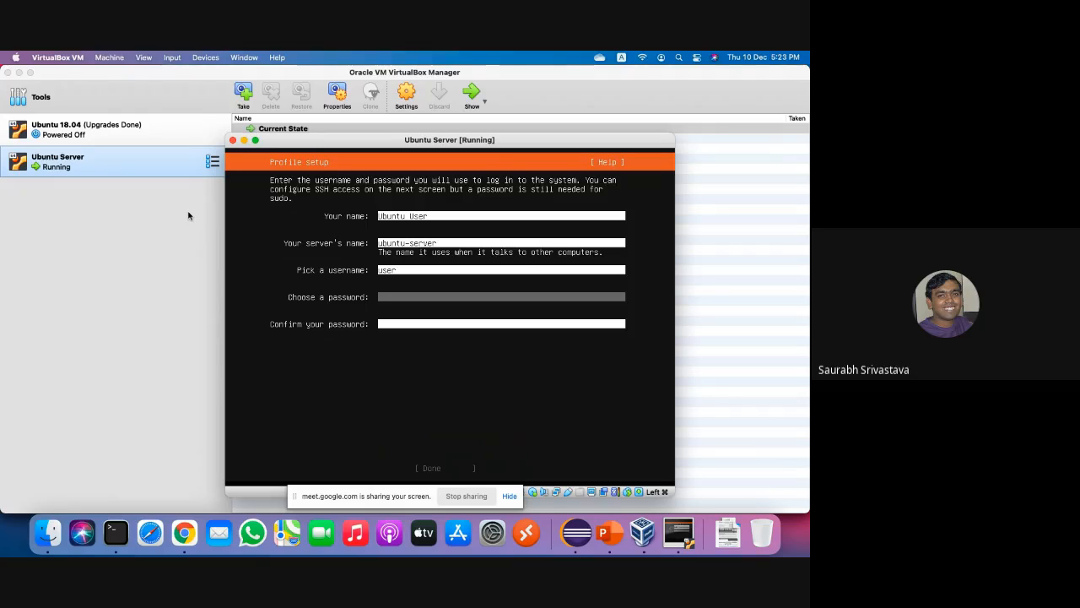
{"action": "key", "text": "shift+Tab"}
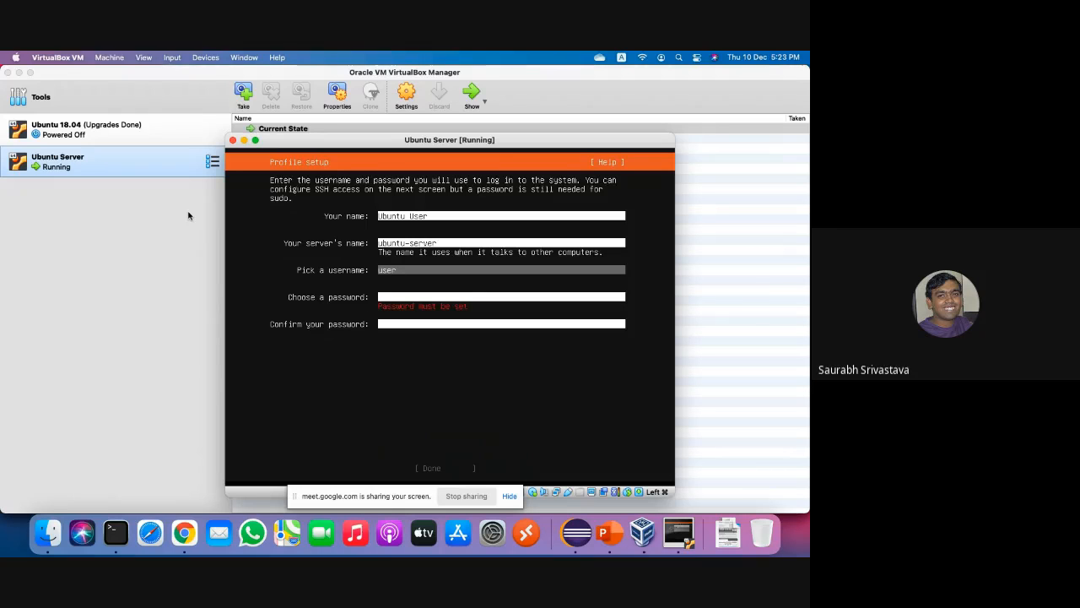
{"action": "key", "text": "BackSpace"}
{"action": "key", "text": "BackSpace"}
{"action": "key", "text": "BackSpace"}
{"action": "key", "text": "BackSpace"}
{"action": "type", "text": "ubuntu-user"}
{"action": "key", "text": "Tab"}
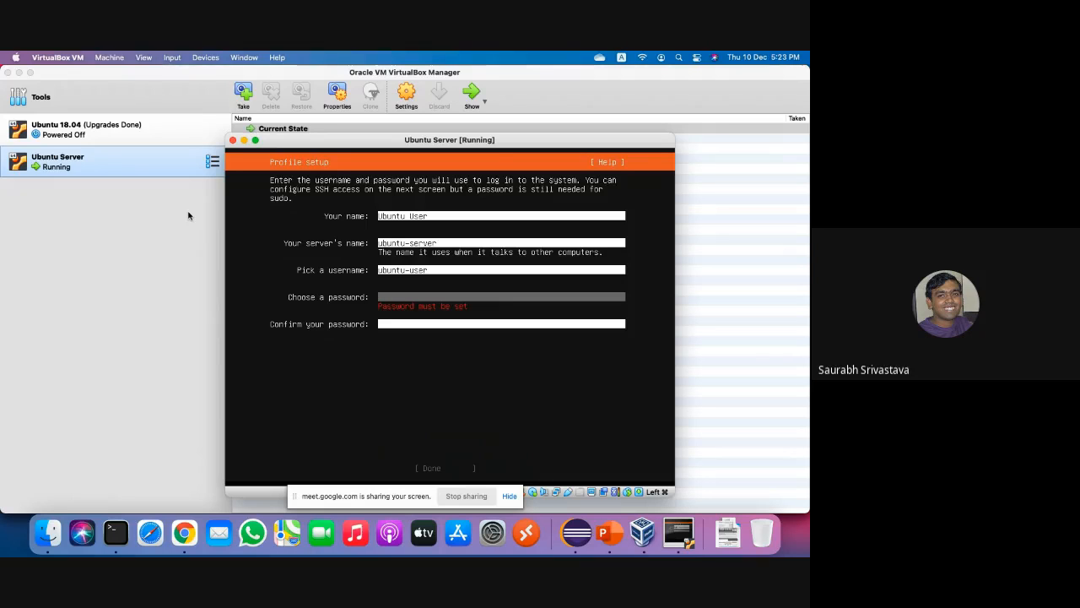
{"action": "type", "text": "ubuntu"}
{"action": "key", "text": "Tab"}
{"action": "type", "text": "ubuntu"}
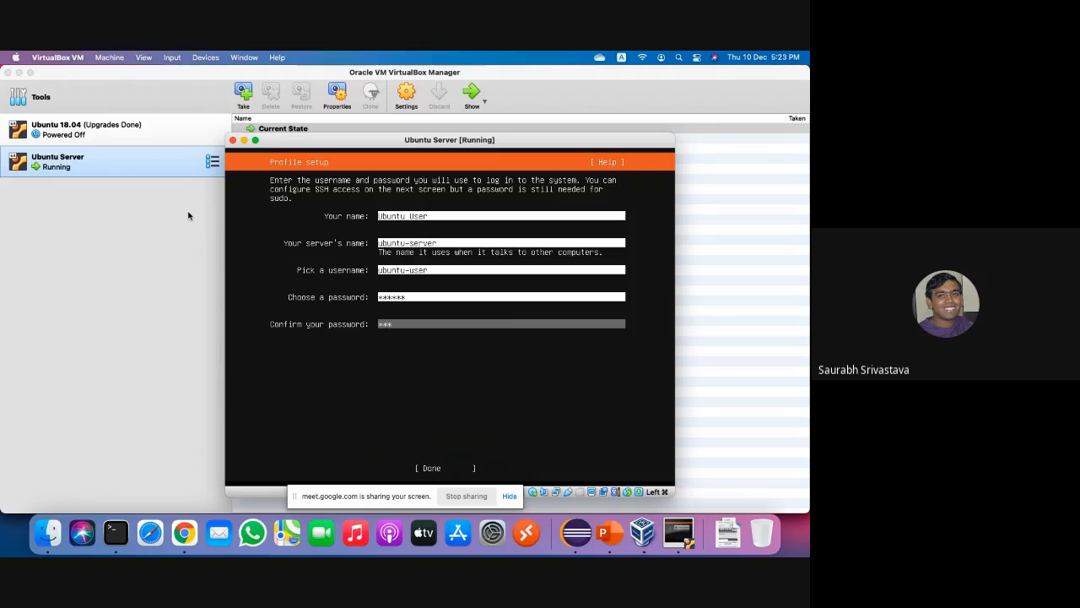
{"action": "key", "text": "Tab"}
{"action": "key", "text": "Return"}
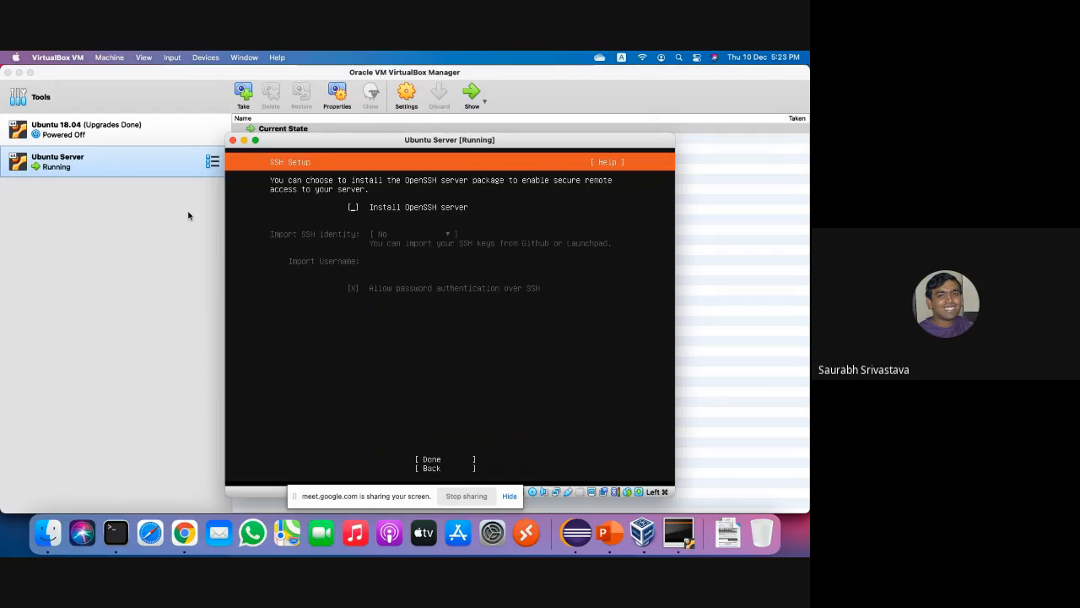
Enable OpenSSH server installation and move on to Featured Server Snaps without selecting any.
{"action": "key", "text": "space"}
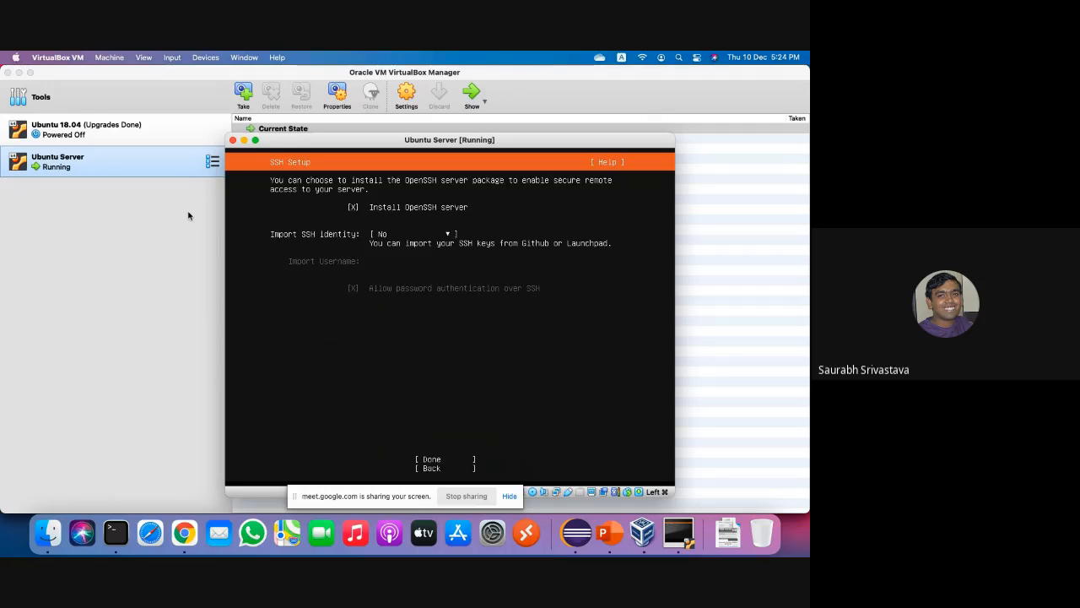
{"action": "key", "text": "Tab"}
{"action": "key", "text": "Tab"}
{"action": "key", "text": "Return"}
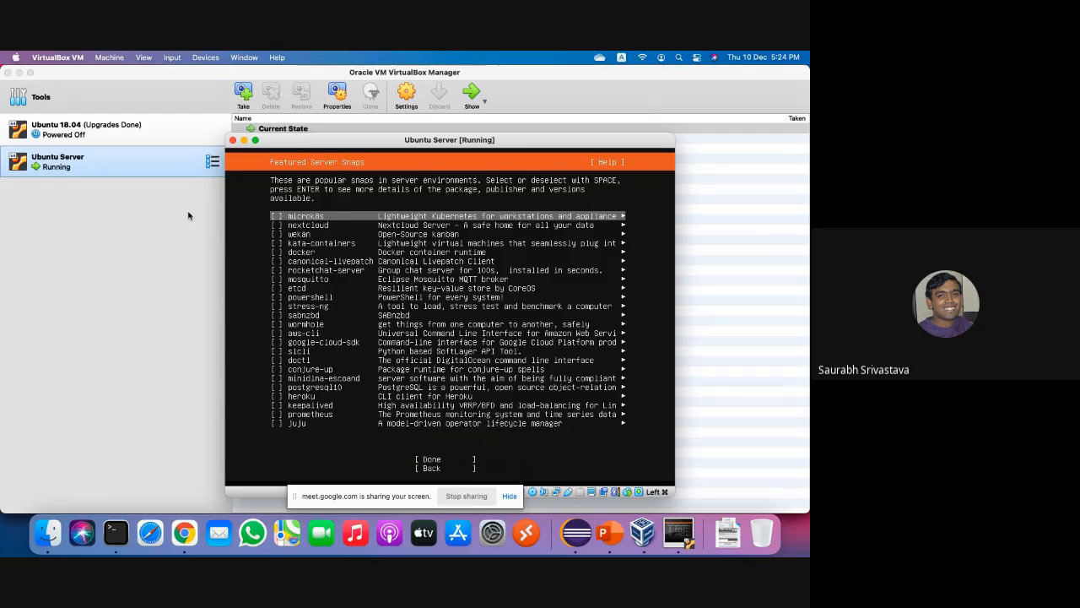
{"action": "key", "text": "Down"}
{"action": "key", "text": "Down"}
{"action": "key", "text": "Down"}
{"action": "key", "text": "Down"}
{"action": "key", "text": "Down"}
{"action": "key", "text": "Down"}
{"action": "key", "text": "Down"}
{"action": "key", "text": "Down"}
{"action": "key", "text": "Down"}
{"action": "key", "text": "Down"}
{"action": "key", "text": "Down"}
{"action": "key", "text": "Down"}
{"action": "key", "text": "Down"}
{"action": "key", "text": "Down"}
{"action": "key", "text": "Down"}
{"action": "key", "text": "Down"}
{"action": "key", "text": "Down"}
{"action": "key", "text": "Down"}
{"action": "key", "text": "Down"}
{"action": "key", "text": "Down"}
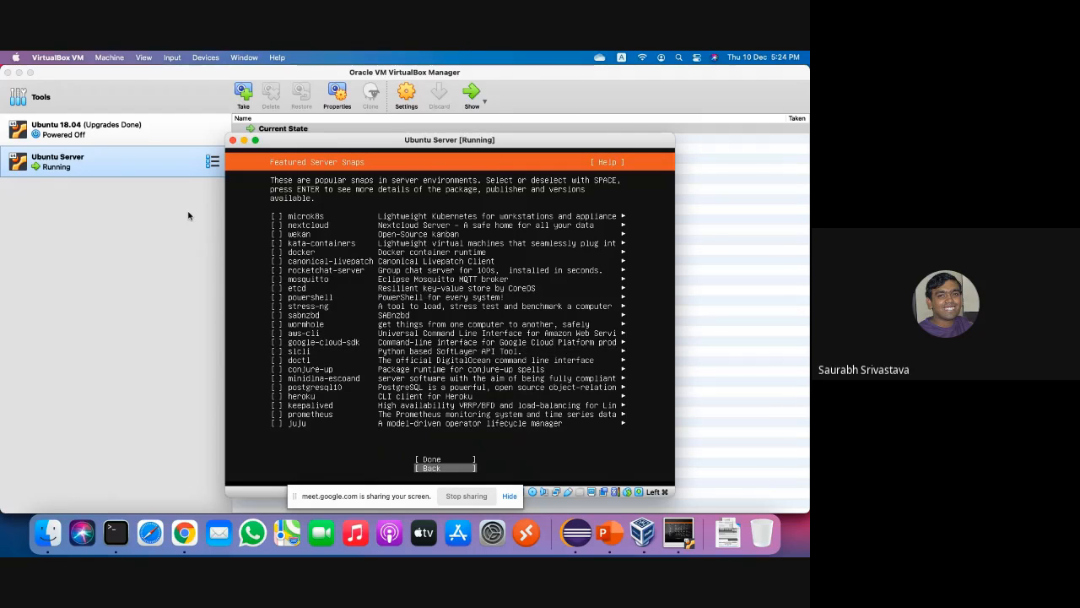
{"action": "key", "text": "Up"}
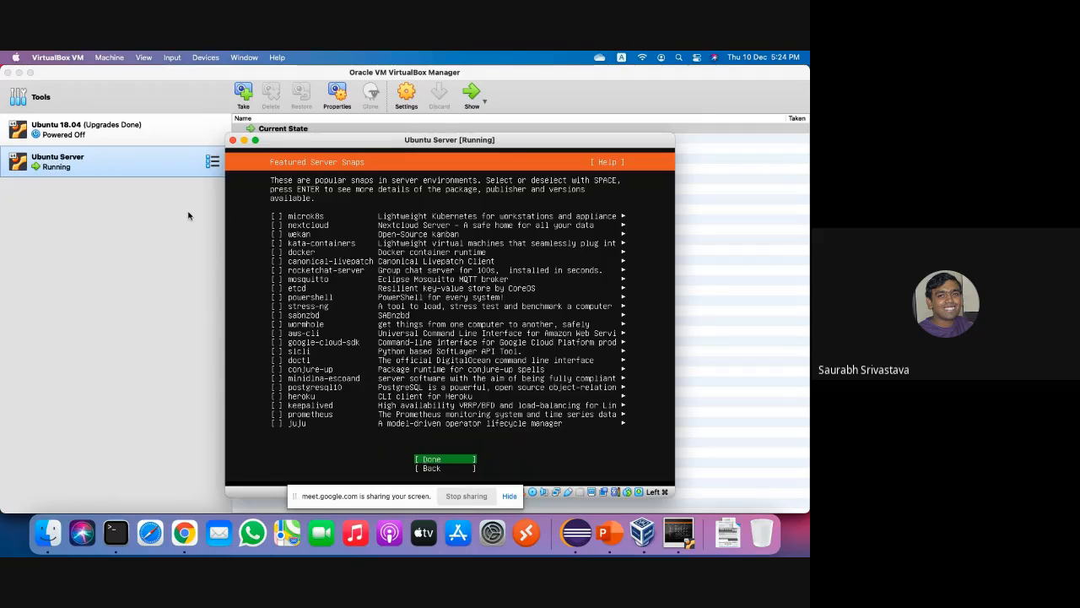
Start the system installation with no extra server snaps.
{"action": "key", "text": "Return"}
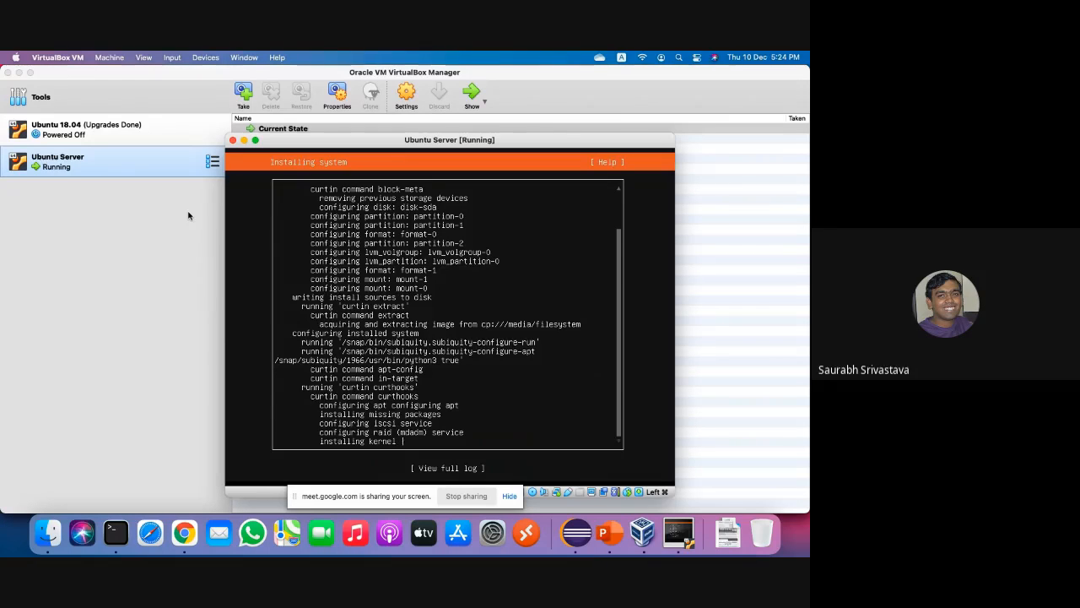
Select the Ubuntu 18.04 machine in the VirtualBox Manager.
{"action": "left_click", "coordinate": [87, 128]}
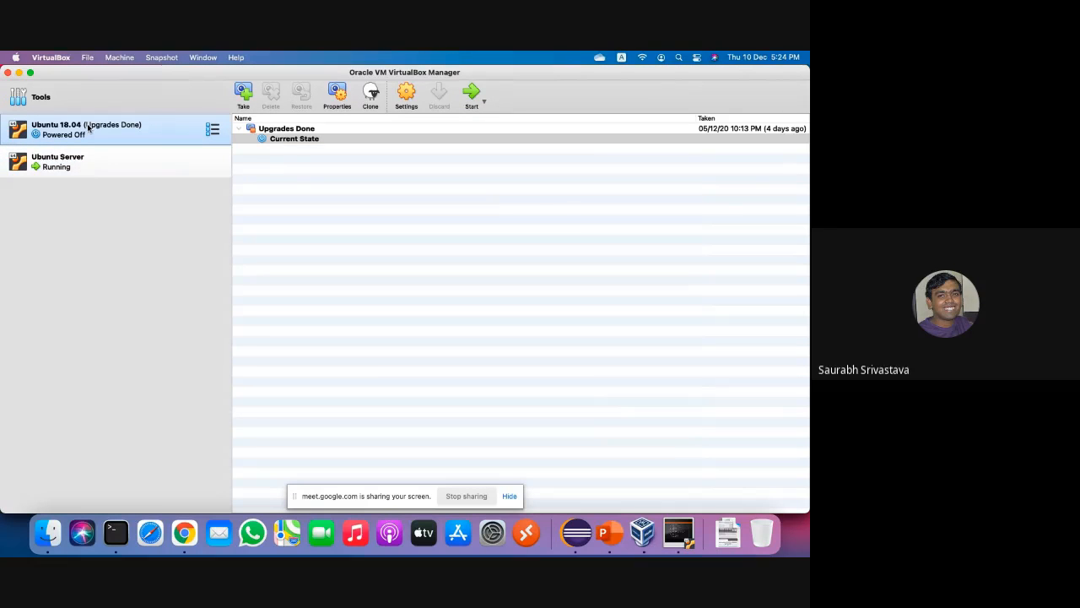
{"action": "left_click", "coordinate": [336, 94]}
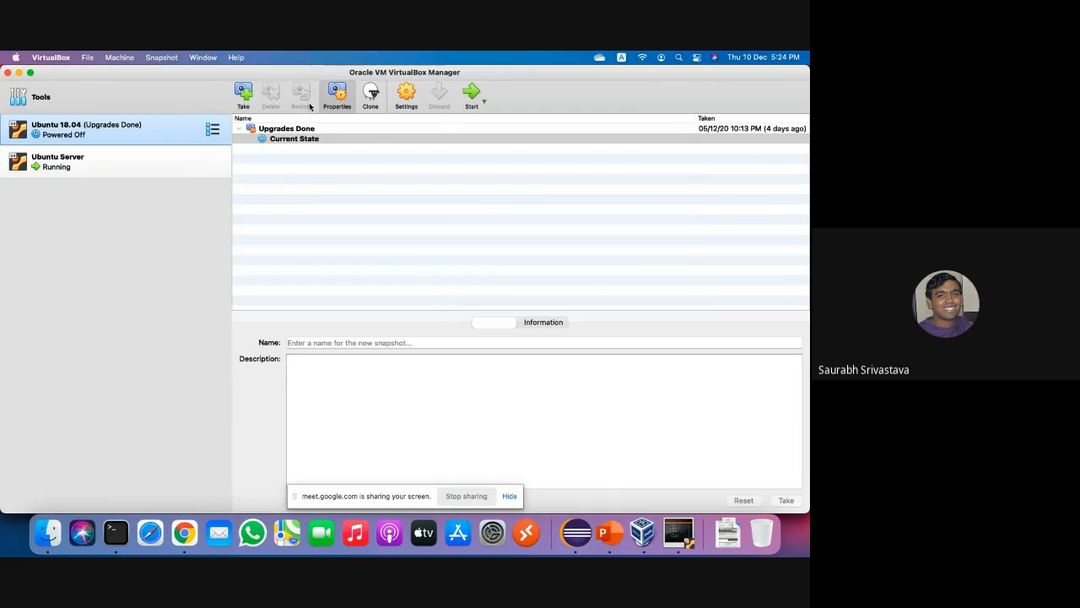
{"action": "left_click", "coordinate": [318, 129]}
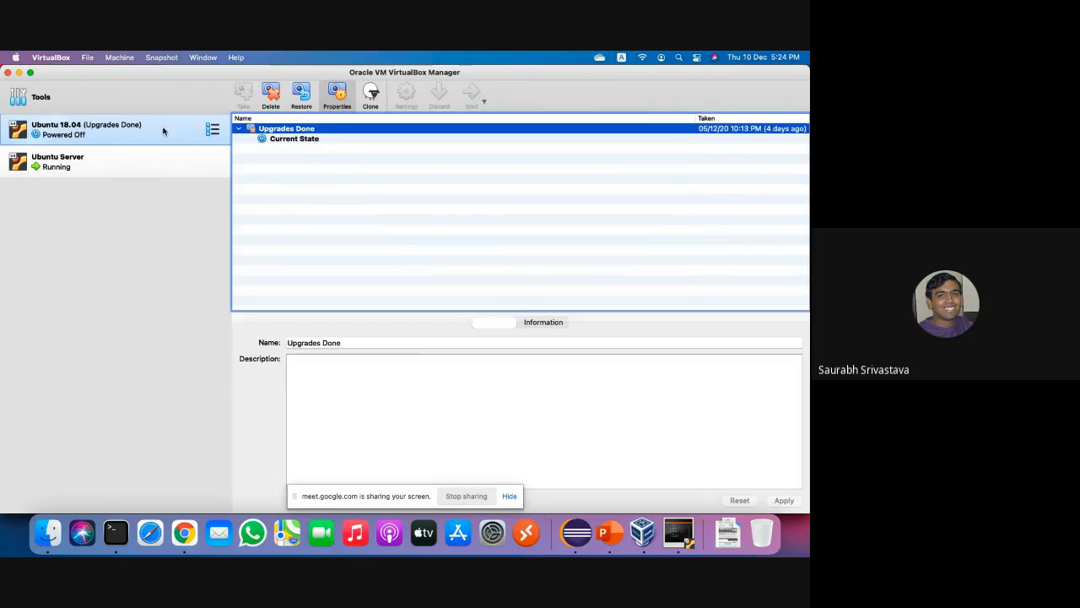
{"action": "left_click", "coordinate": [337, 93]}
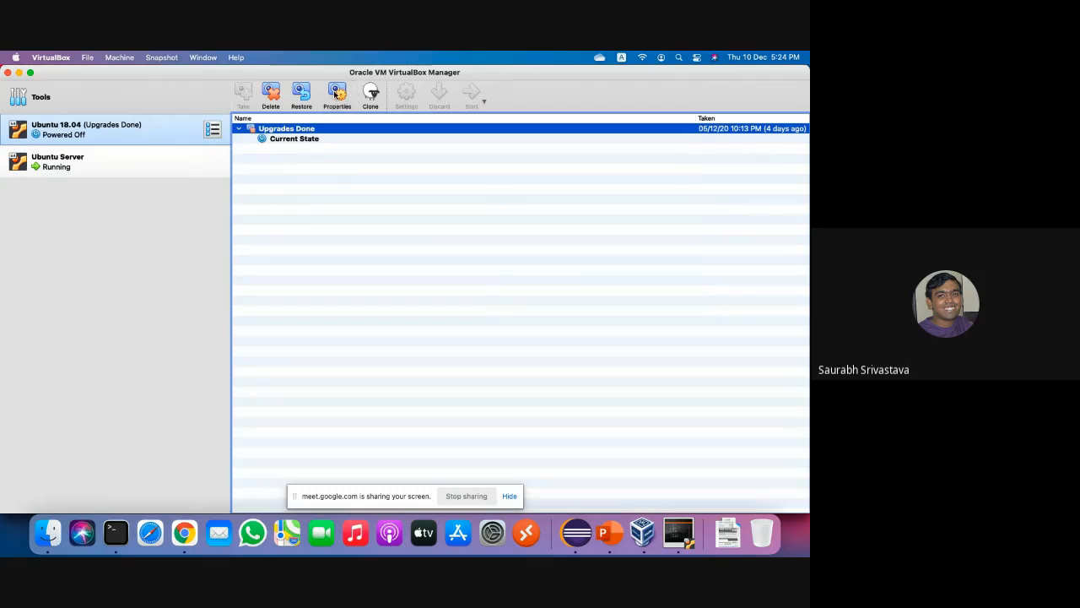
{"action": "left_click", "coordinate": [337, 94]}
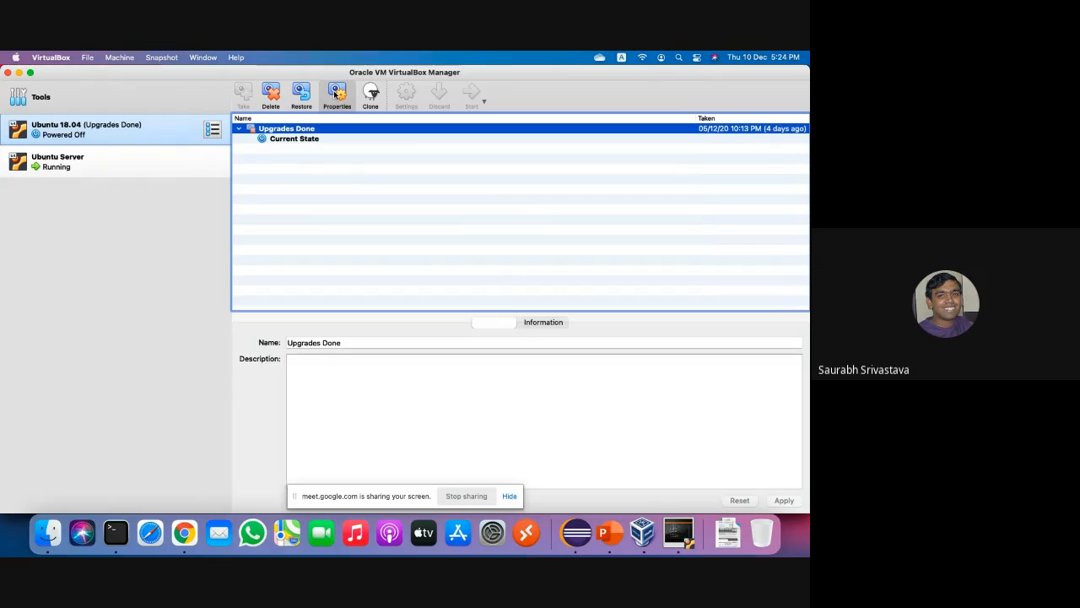
{"action": "left_click", "coordinate": [213, 131]}
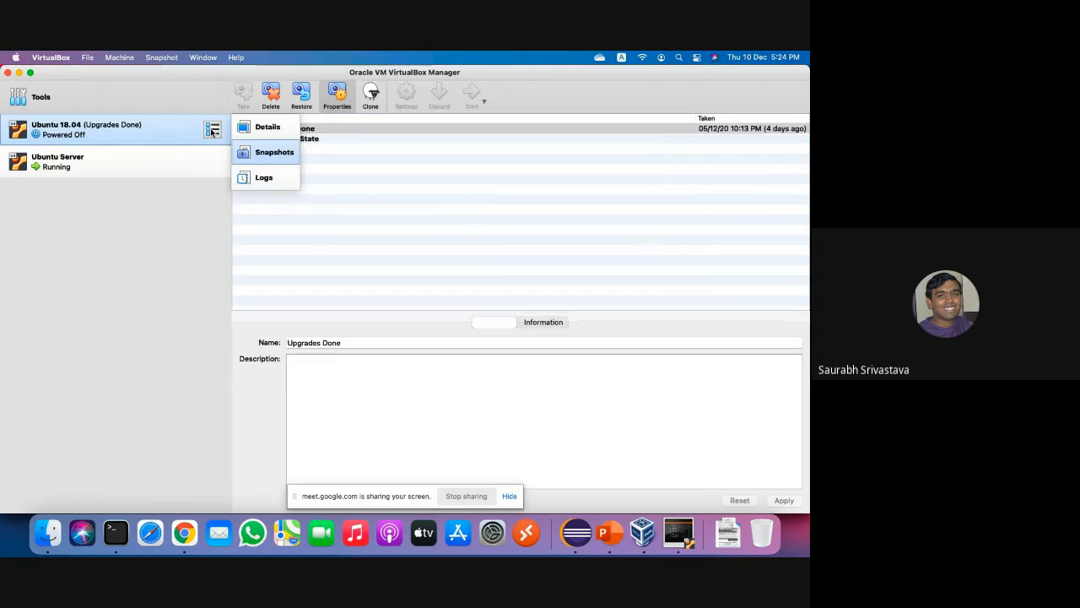
{"action": "left_click", "coordinate": [166, 138]}
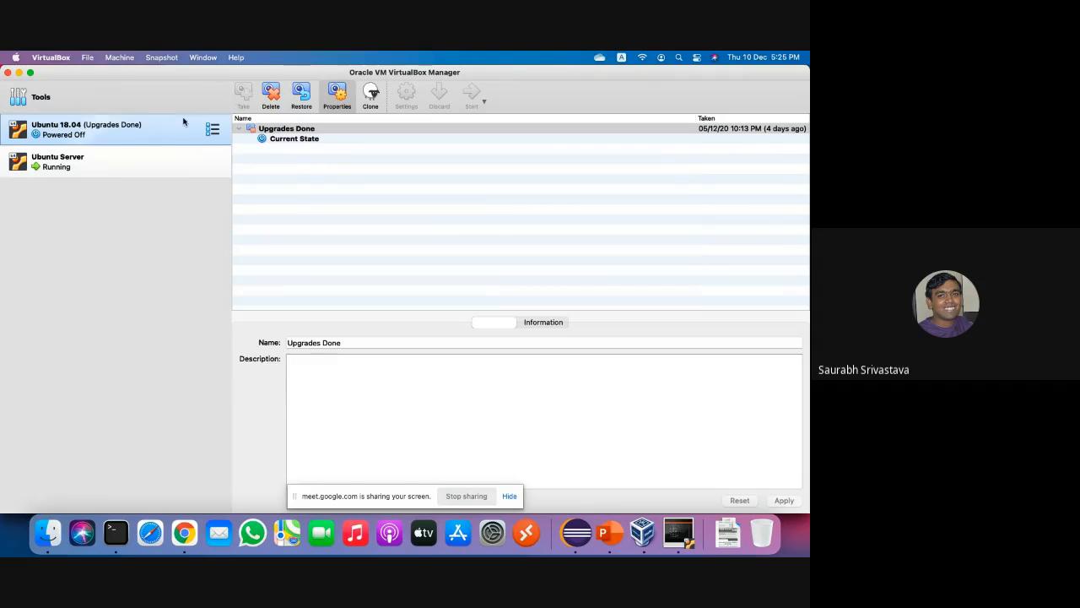
{"action": "right_click", "coordinate": [172, 130]}
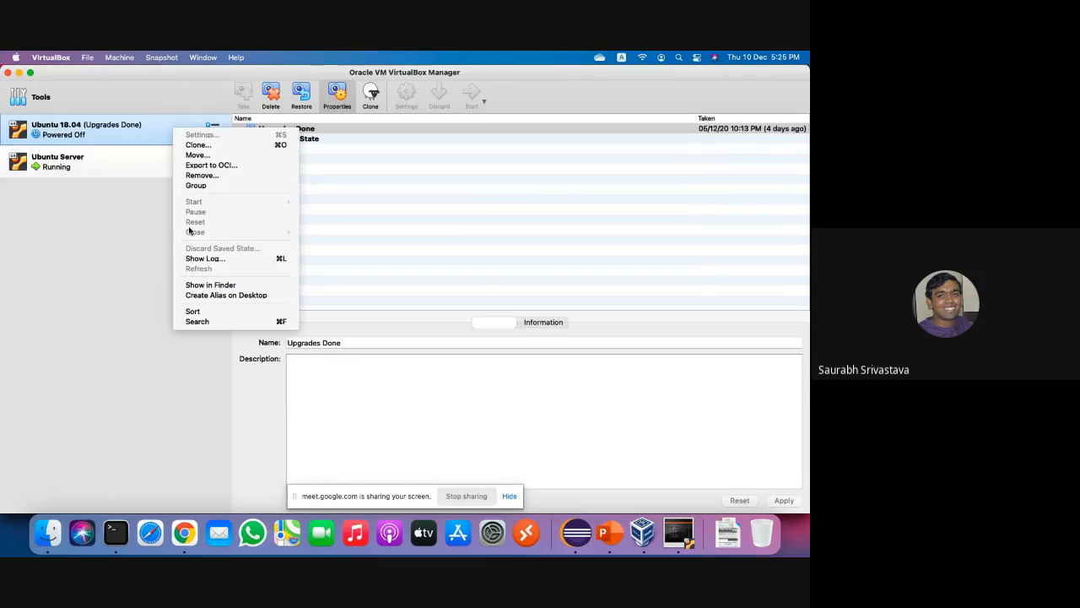
{"action": "left_click", "coordinate": [111, 240]}
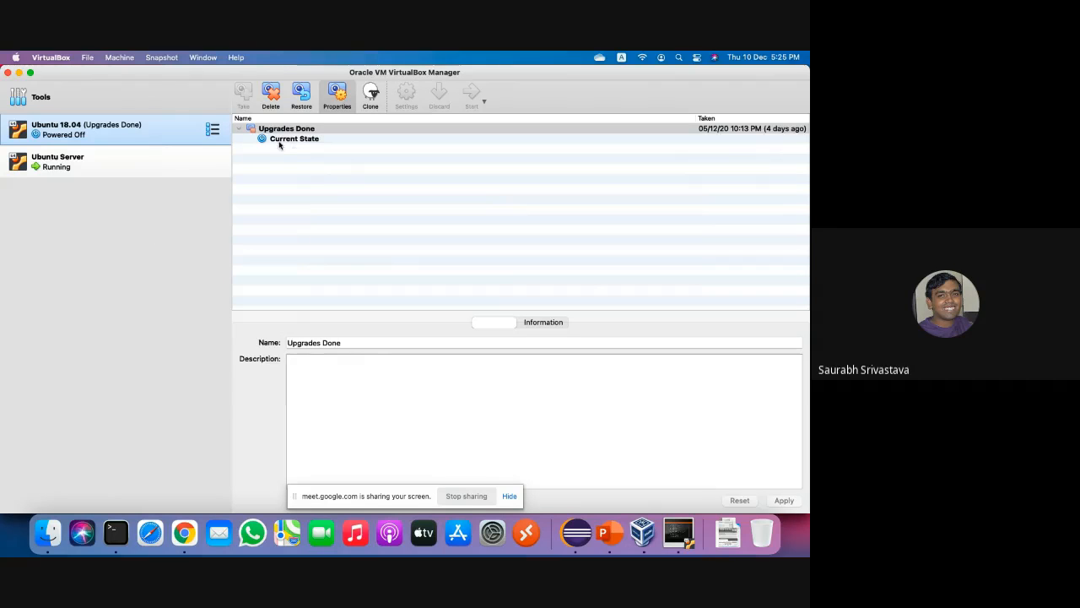
{"action": "left_click", "coordinate": [129, 141]}
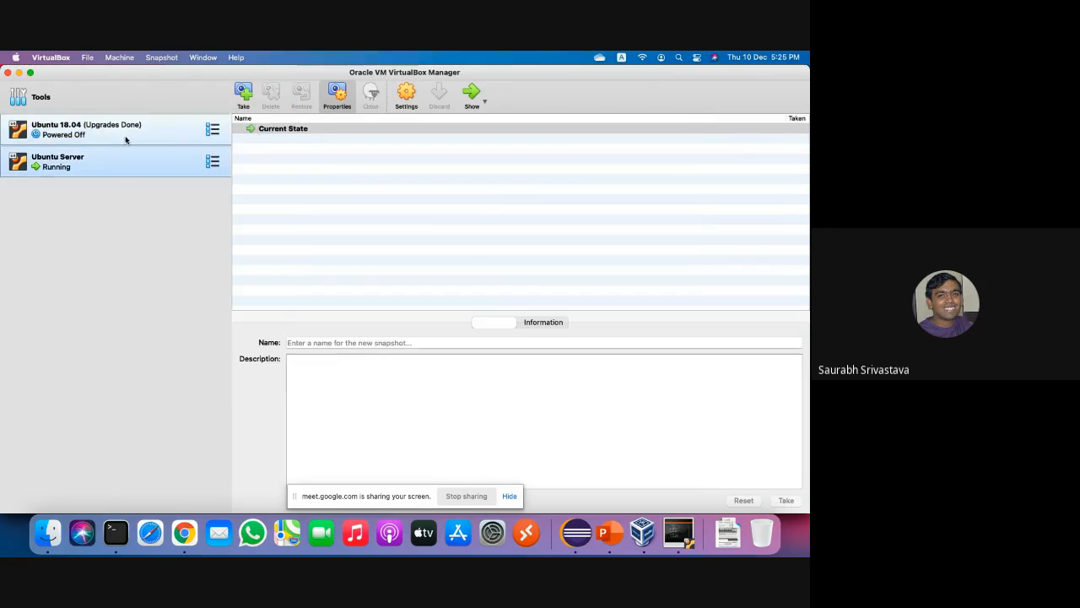
{"action": "left_click", "coordinate": [337, 95]}
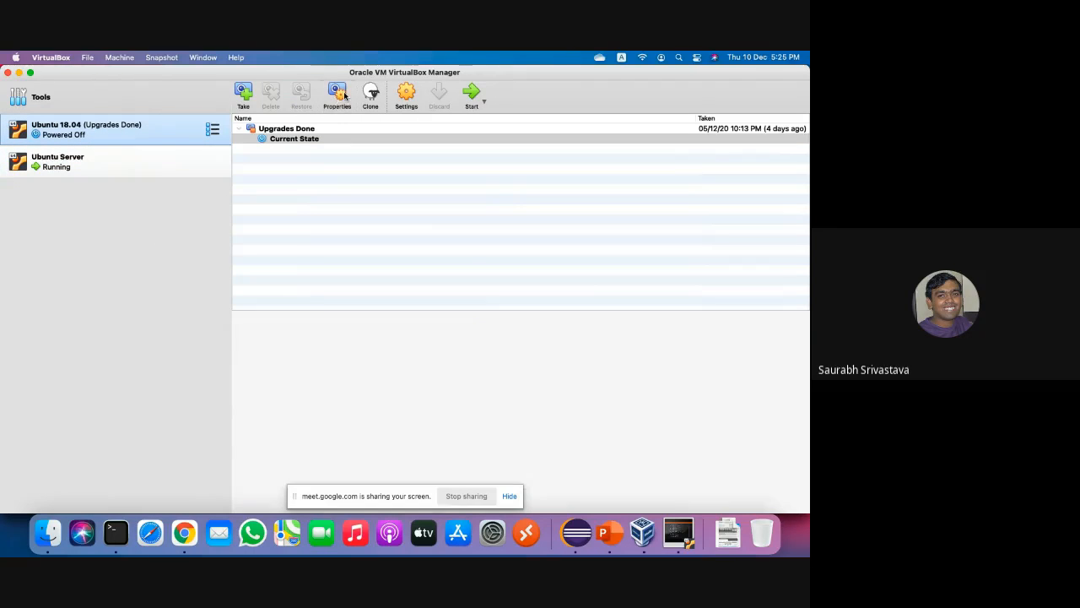
Open Ubuntu 18.04's System settings to view its processor options: 1 CPU, 100% execution cap.
{"action": "left_click", "coordinate": [410, 92]}
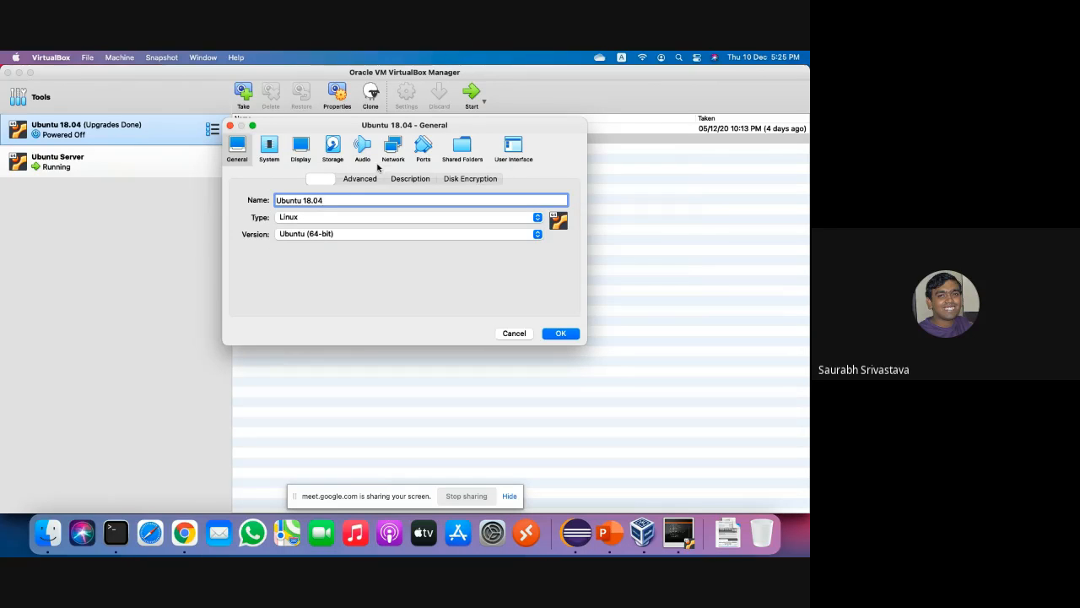
{"action": "left_click", "coordinate": [269, 151]}
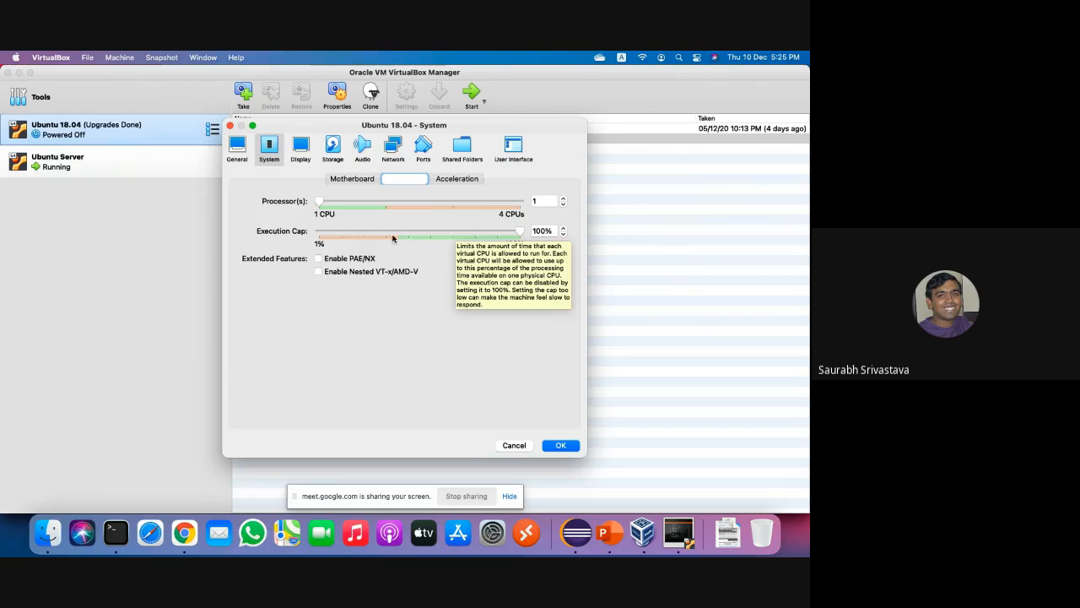
Review Ubuntu 18.04's acceleration and motherboard settings, then view Adapter 1 attached to NAT.
{"action": "left_click", "coordinate": [466, 178]}
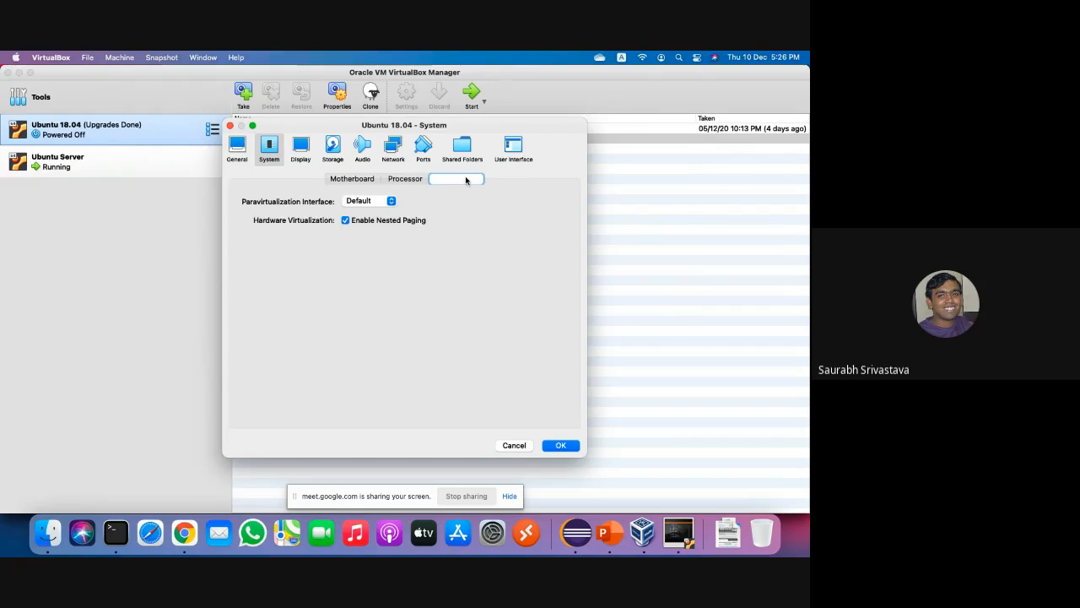
{"action": "left_click", "coordinate": [364, 181]}
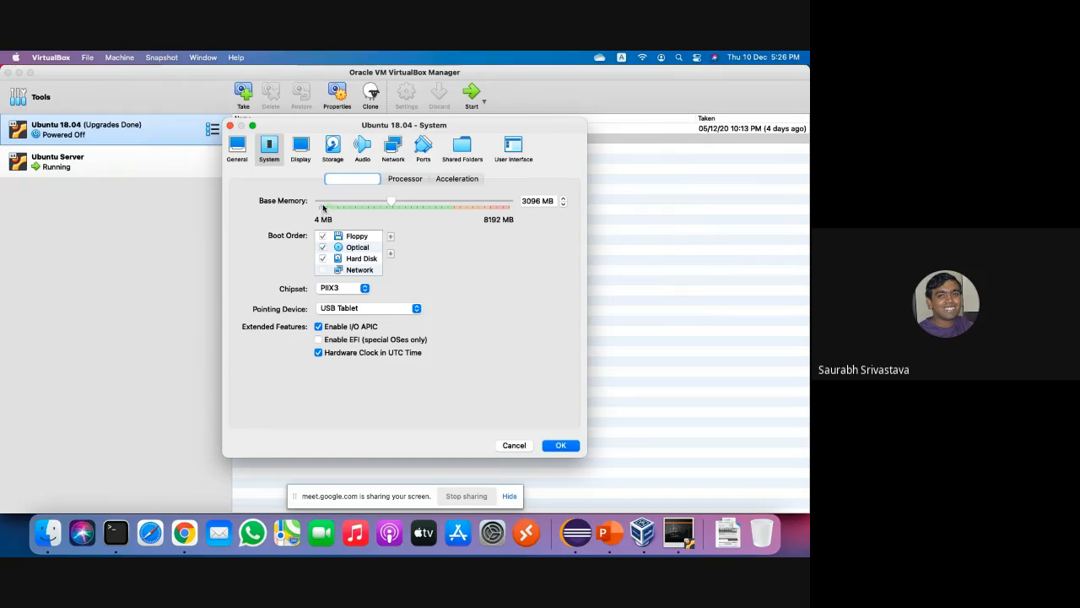
{"action": "left_click", "coordinate": [394, 150]}
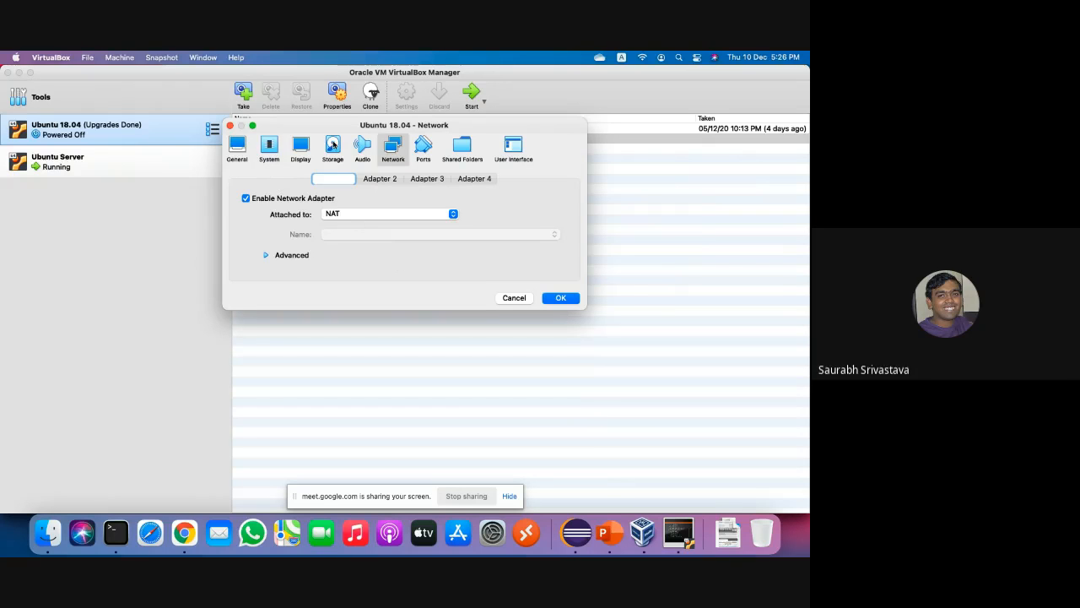
View the Ubuntu 18.04 VM's shared folders (Downloads at /host/Downloads), then bring up Finder's Applications folder.
{"action": "left_click", "coordinate": [456, 146]}
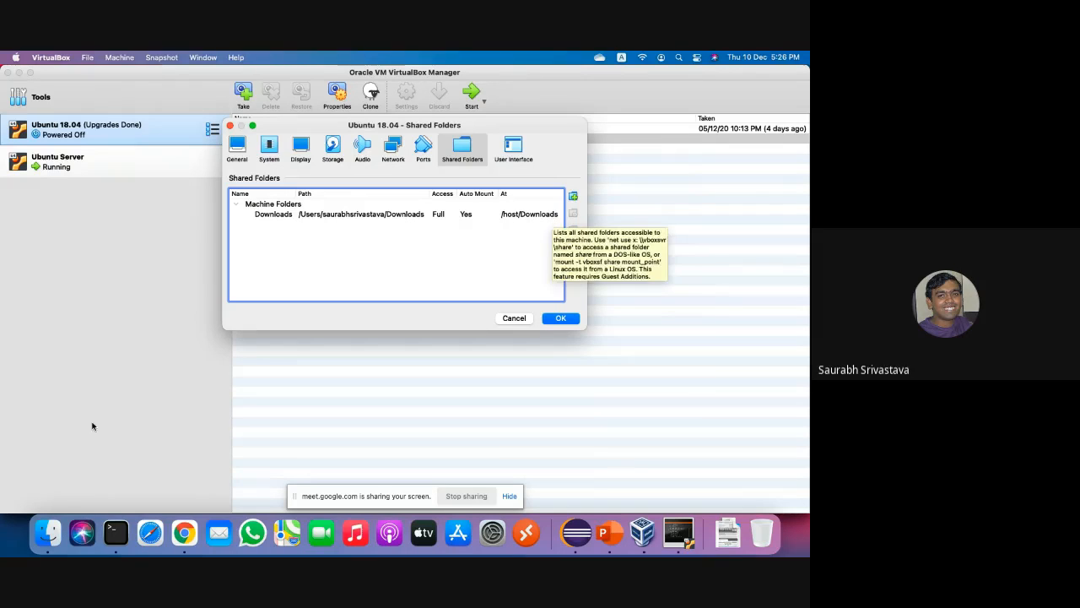
{"action": "left_click", "coordinate": [46, 535]}
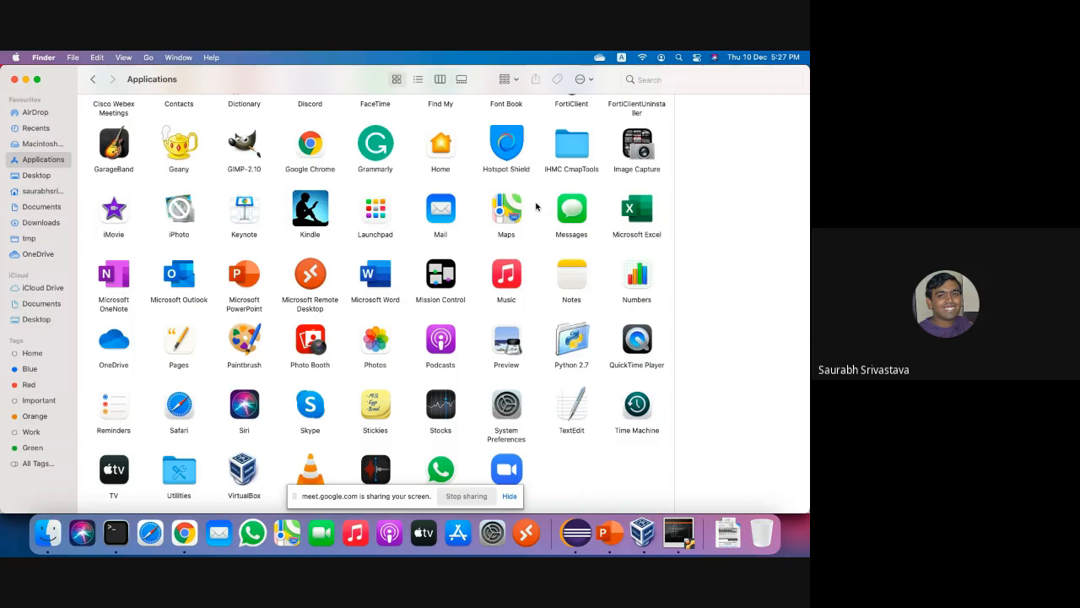
Return from Finder to VirtualBox's Ubuntu 18.04 Shared Folders settings showing Downloads auto-mounted at /host/Downloads.
{"action": "key", "text": "super+Tab"}
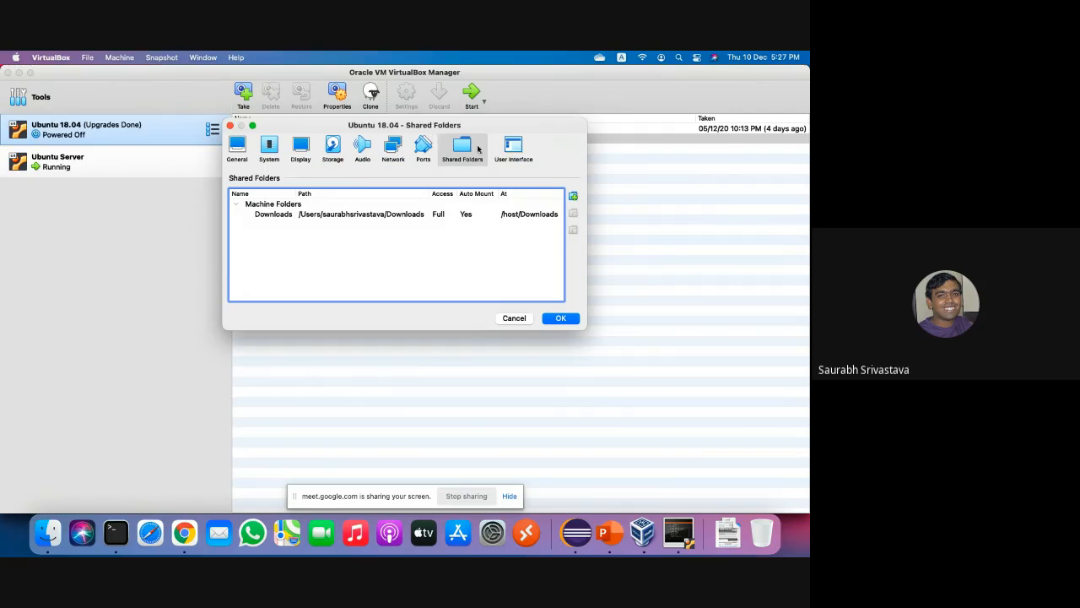
Flip through the User Interface, Display, Shared Folders, General, System and Display settings pages.
{"action": "left_click", "coordinate": [519, 147]}
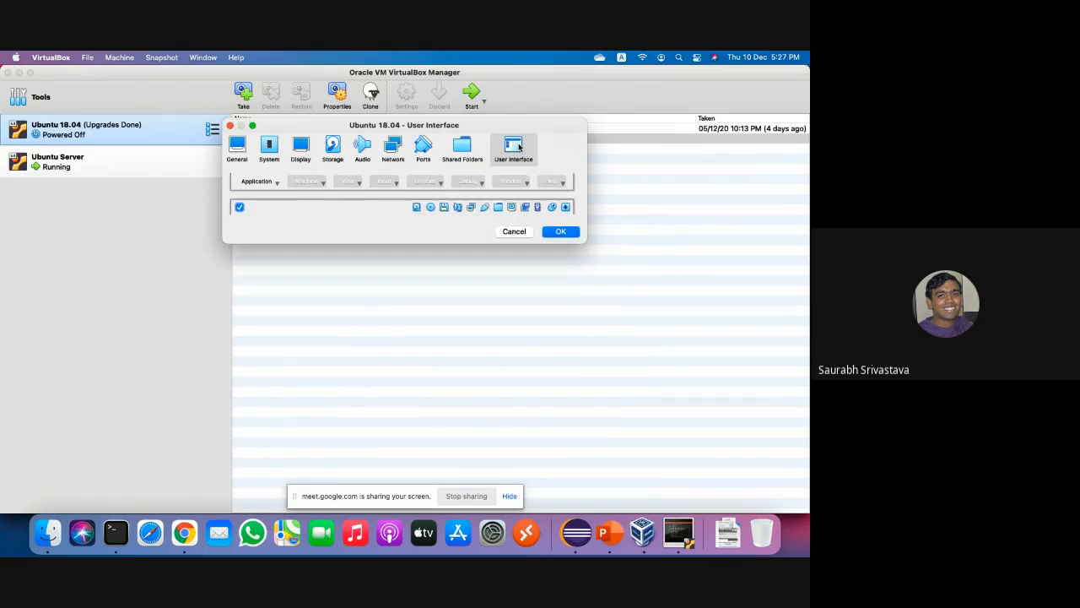
{"action": "left_click", "coordinate": [298, 152]}
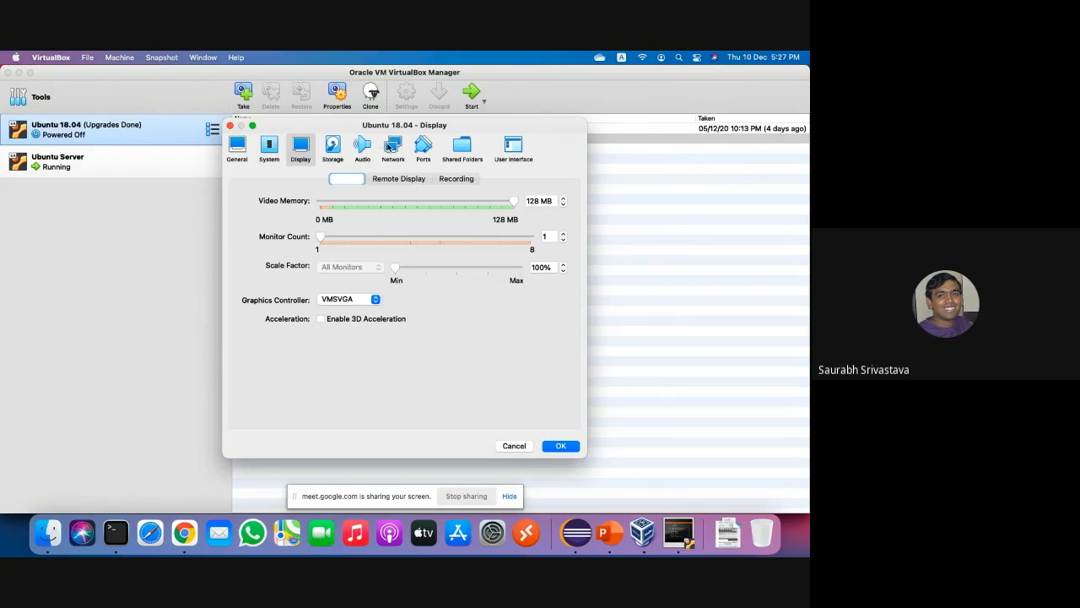
{"action": "left_click", "coordinate": [450, 152]}
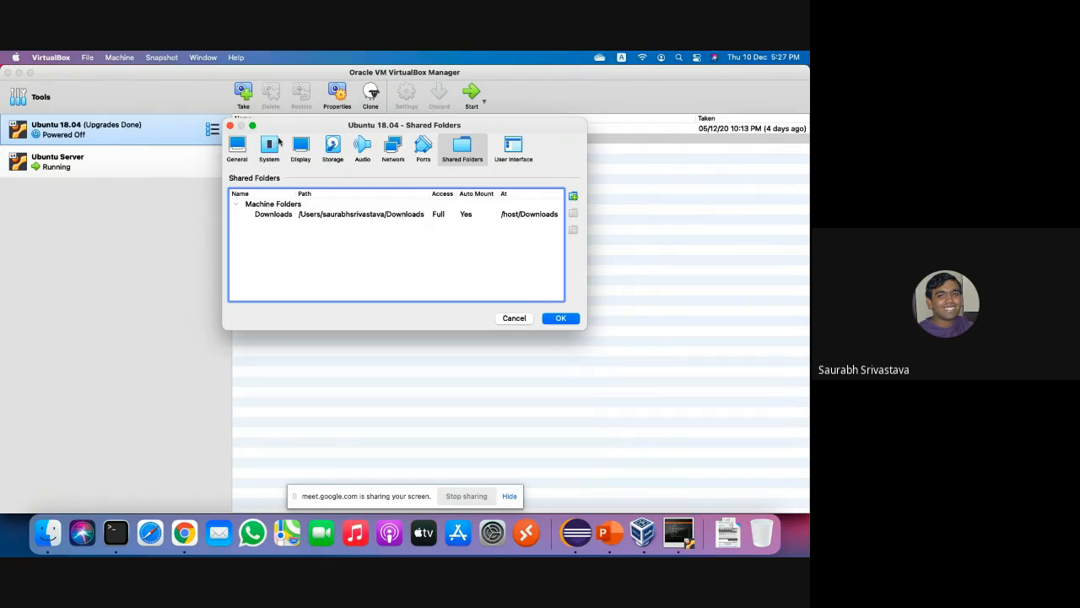
{"action": "left_click", "coordinate": [238, 147]}
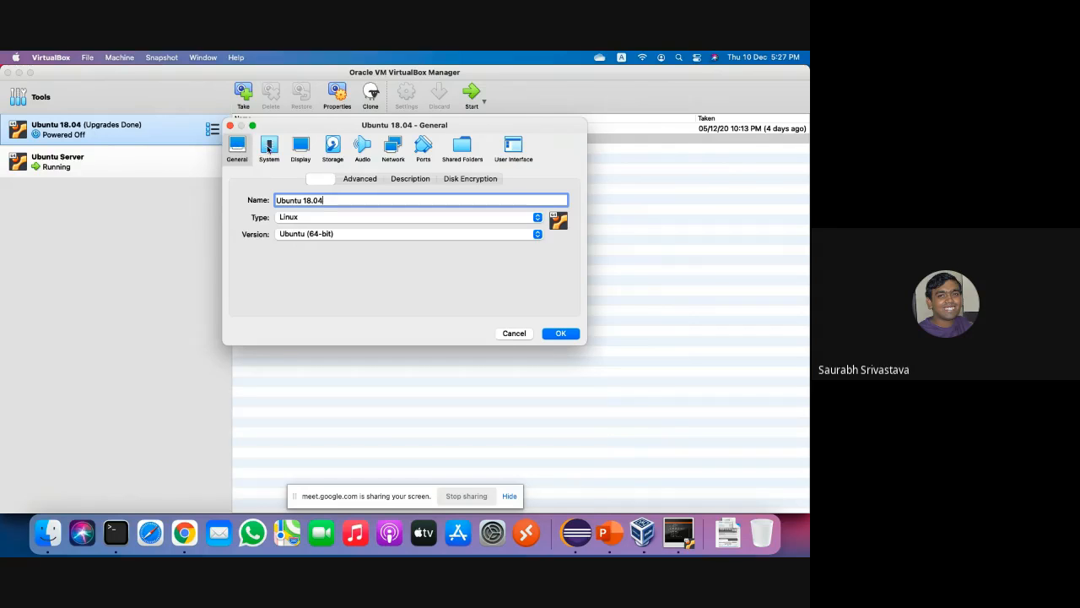
{"action": "left_click", "coordinate": [269, 148]}
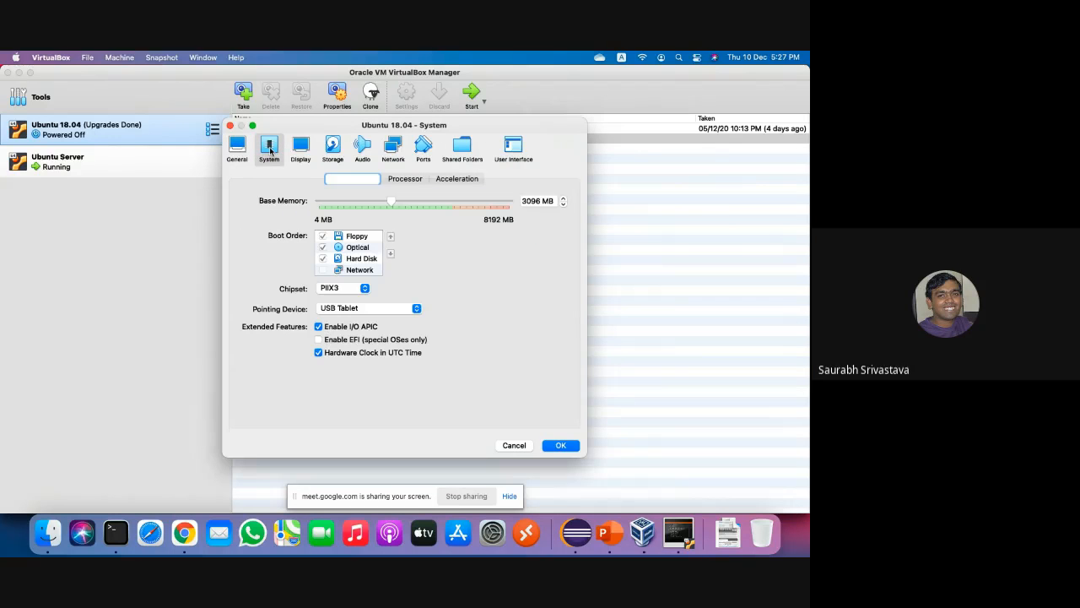
{"action": "left_click", "coordinate": [297, 150]}
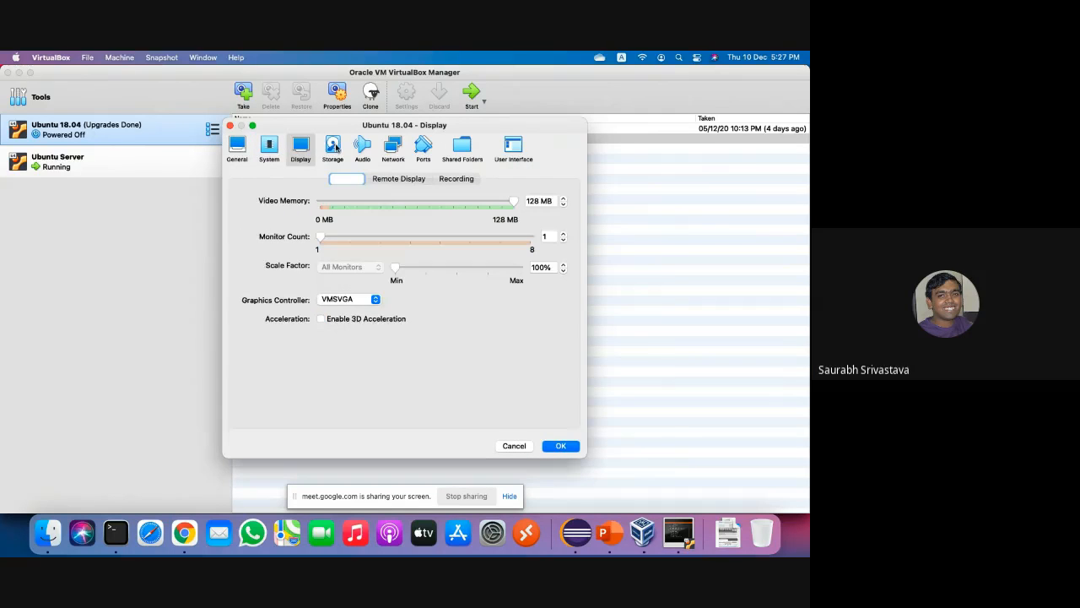
Review the Storage, Audio, Network, Ports, Shared Folders and User Interface pages, then bring the Ubuntu Server VM forward.
{"action": "left_click", "coordinate": [335, 147]}
{"action": "left_click", "coordinate": [364, 146]}
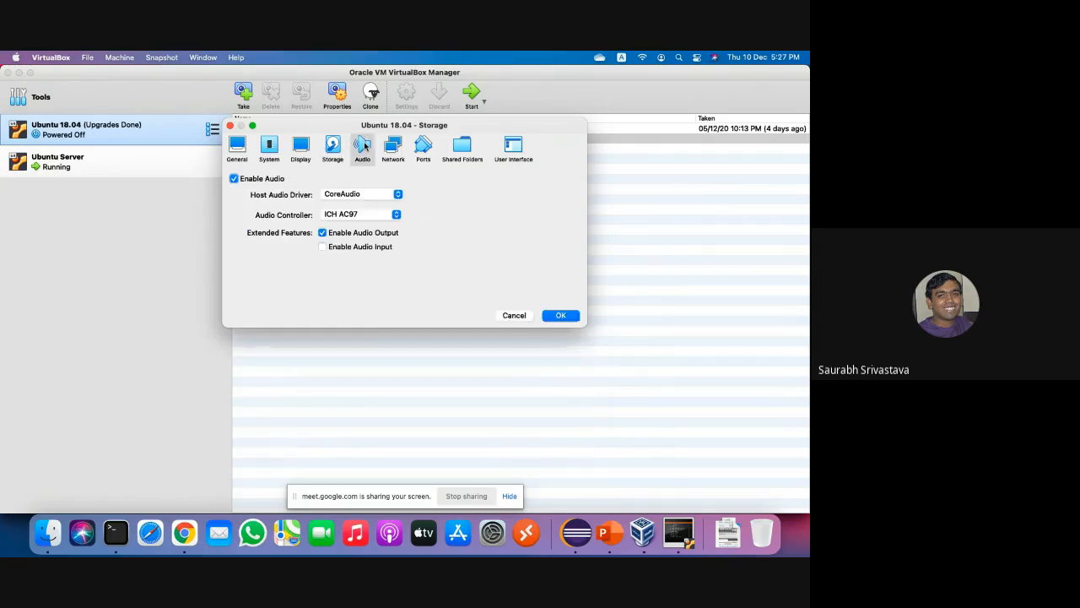
{"action": "left_click", "coordinate": [392, 147]}
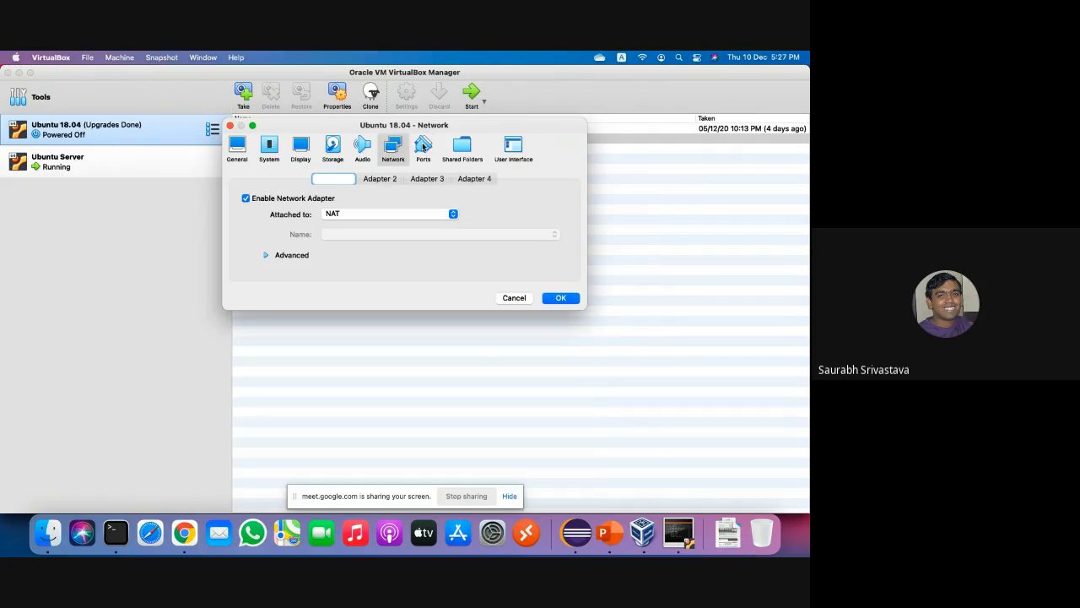
{"action": "left_click", "coordinate": [423, 147]}
{"action": "left_click", "coordinate": [466, 146]}
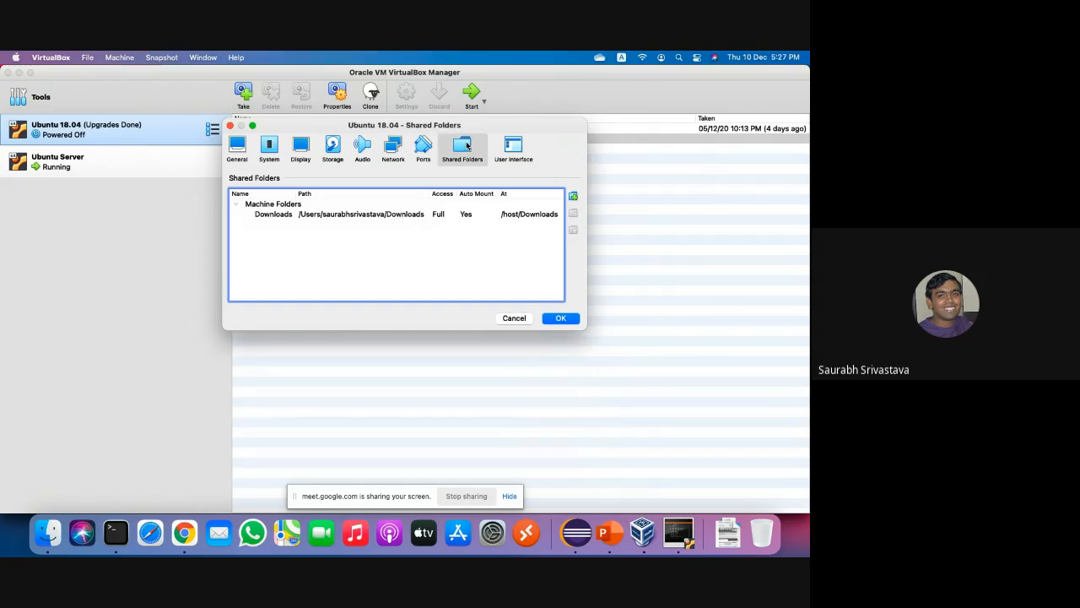
{"action": "left_click", "coordinate": [510, 145]}
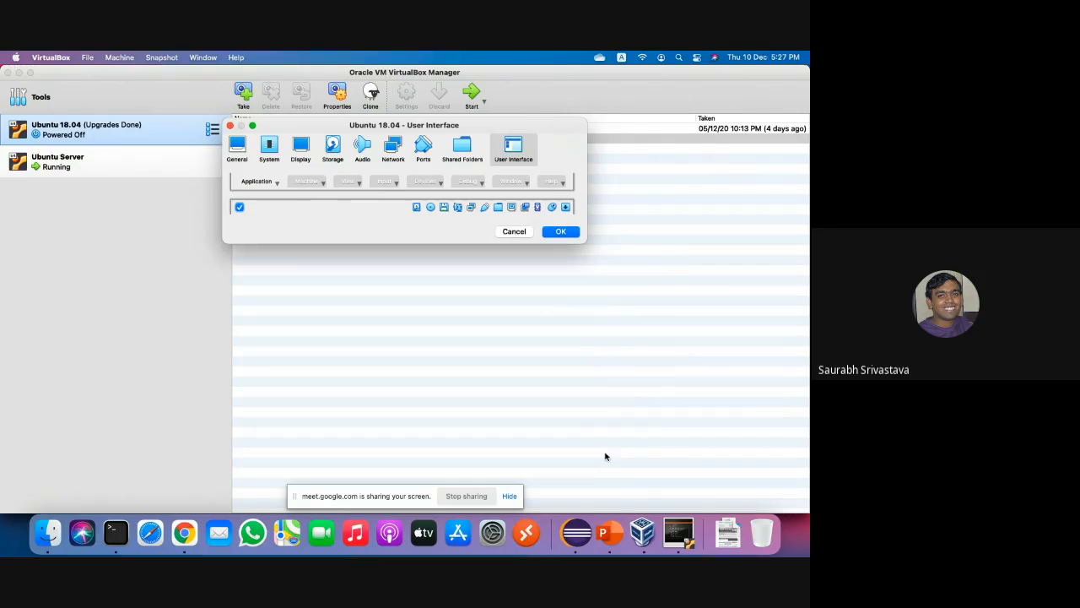
{"action": "left_click", "coordinate": [677, 530]}
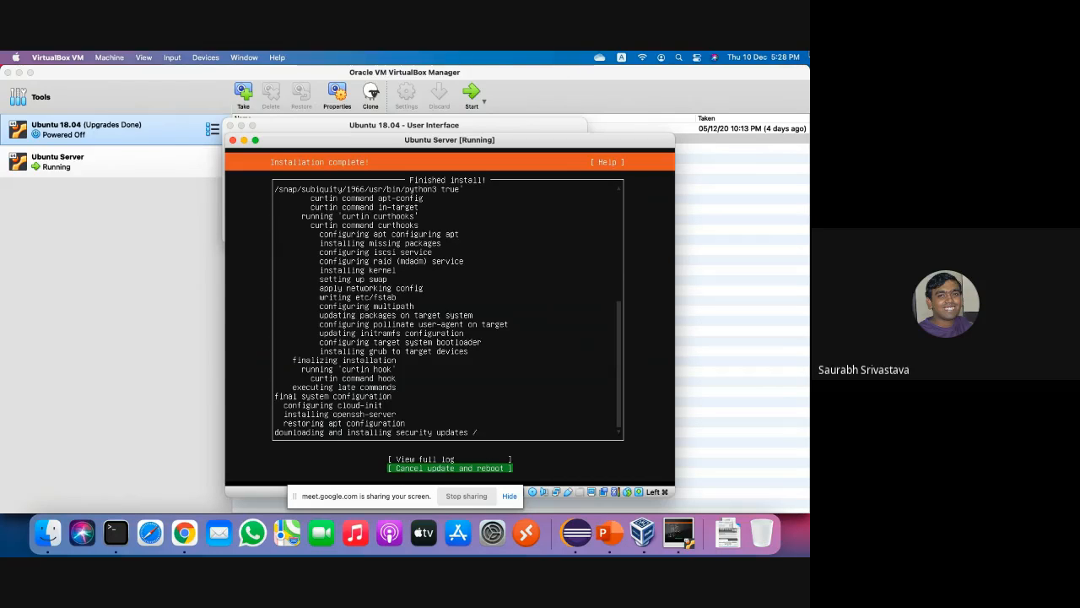
Move the installer's selection to View full log, then return to the VirtualBox Manager's User Interface settings.
{"action": "key", "text": "Up"}
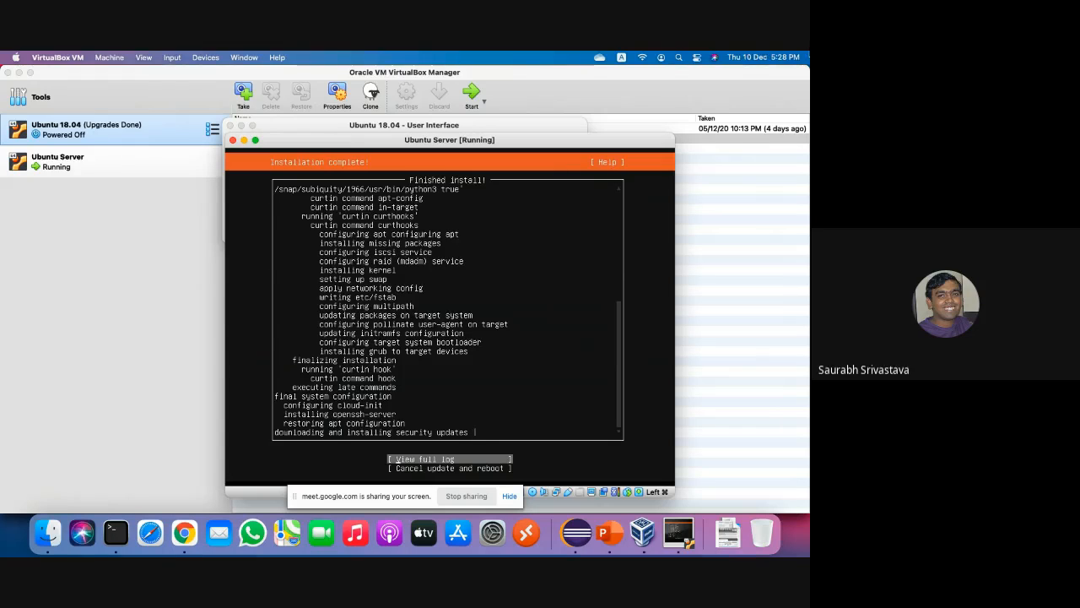
{"action": "left_click", "coordinate": [581, 87]}
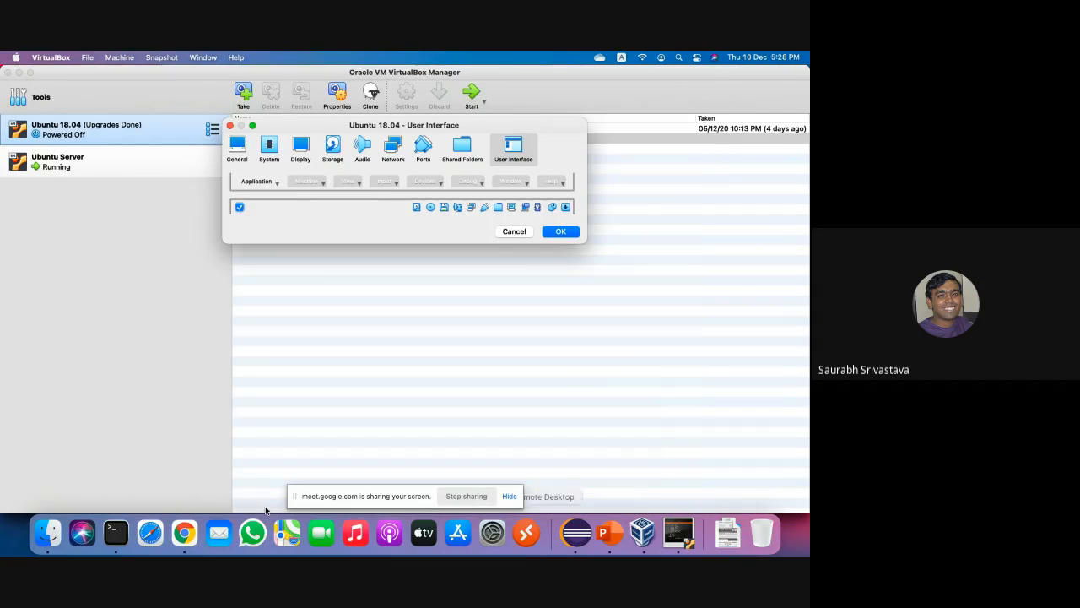
Switch to Chrome's Google Meet presentation tab, then put the Ubuntu Server VM window back on top.
{"action": "left_click", "coordinate": [183, 532]}
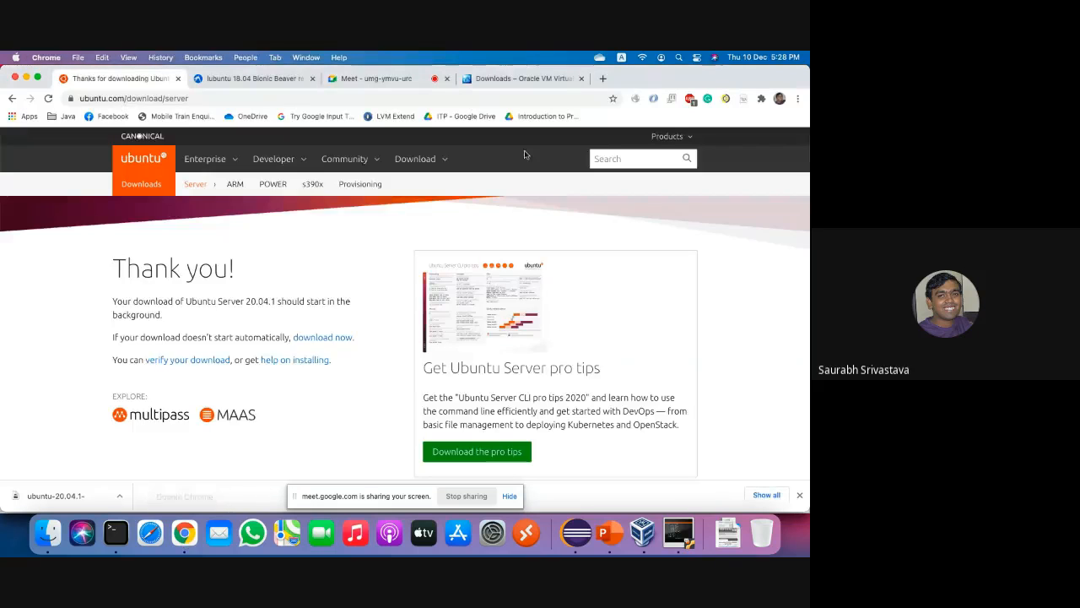
{"action": "left_click", "coordinate": [386, 78]}
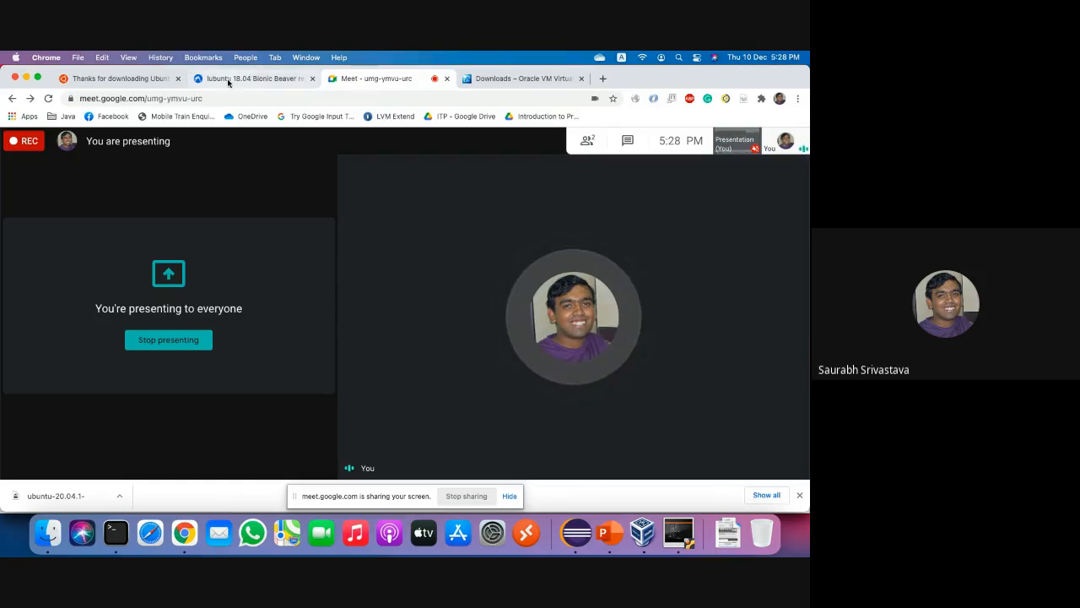
{"action": "mouse_move", "coordinate": [757, 280]}
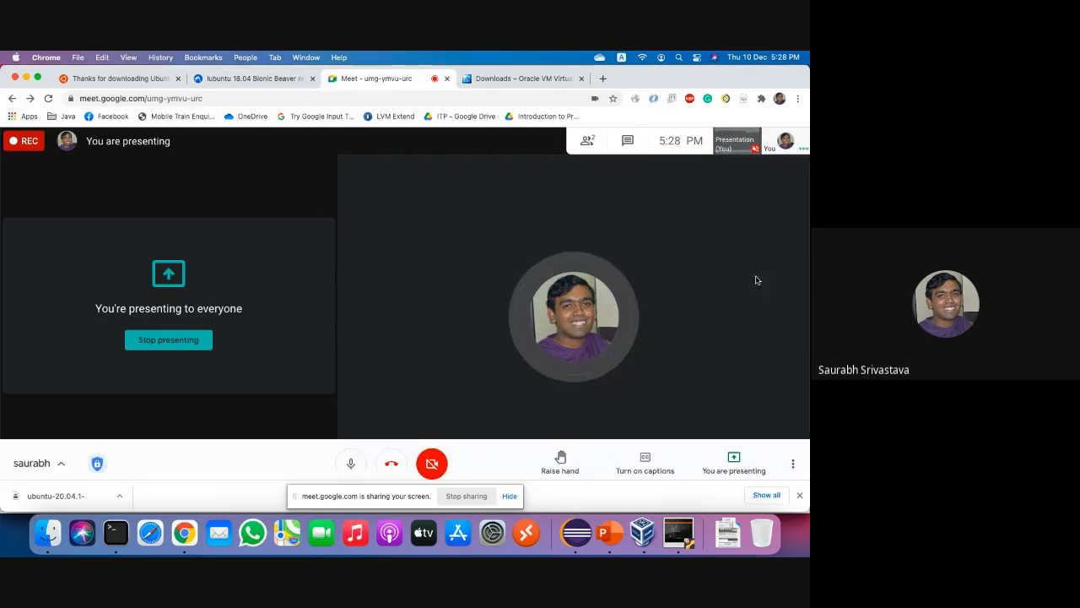
{"action": "left_click", "coordinate": [677, 532]}
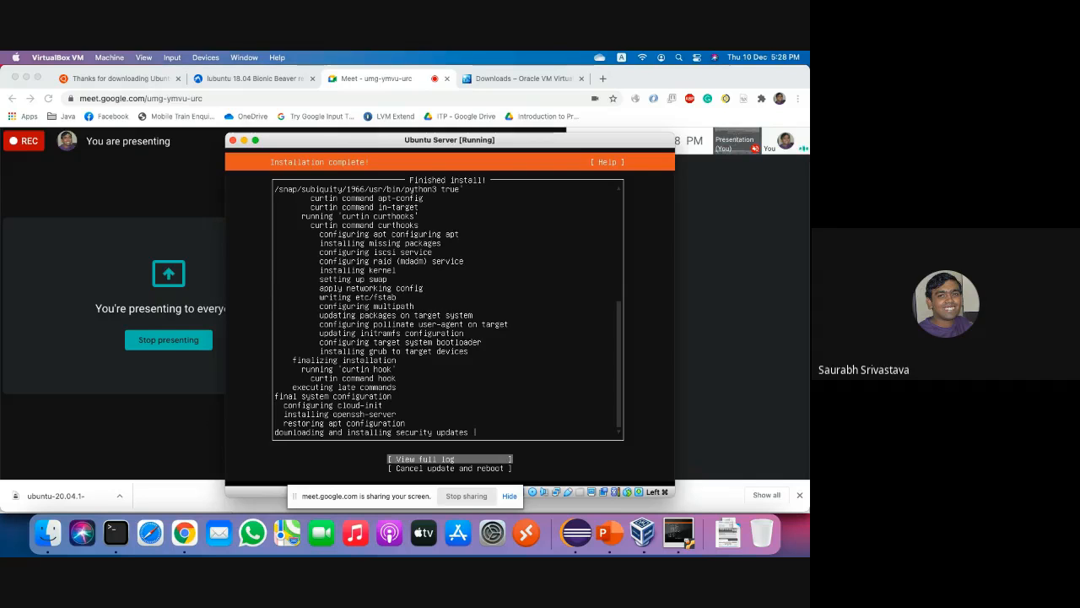
Bring VirtualBox Manager forward, close the Ubuntu 18.04 settings, and start the Ubuntu 18.04 VM.
{"action": "left_click", "coordinate": [644, 532]}
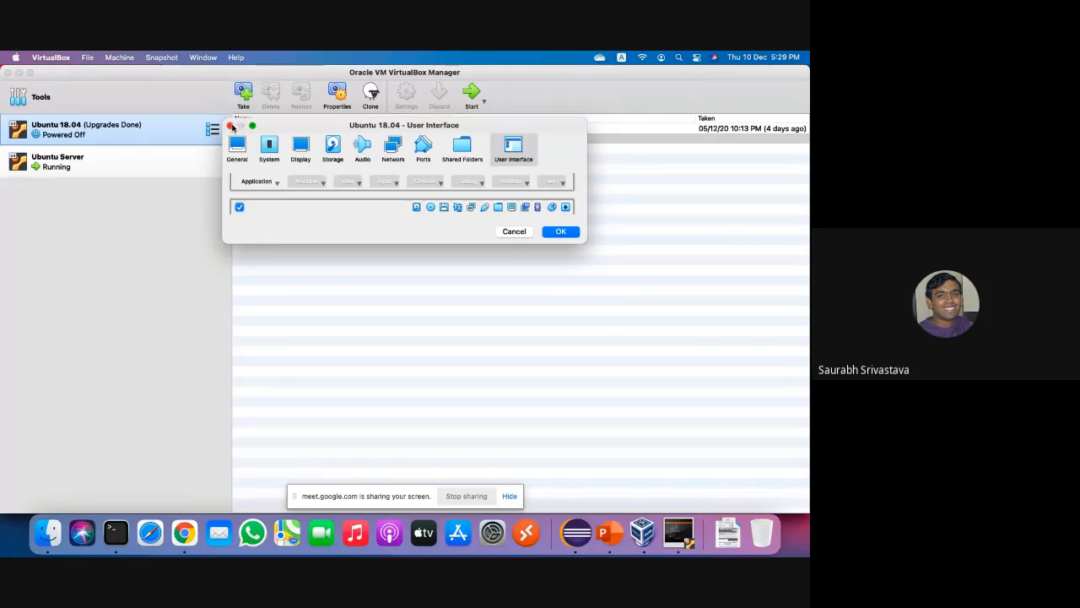
{"action": "left_click", "coordinate": [230, 126]}
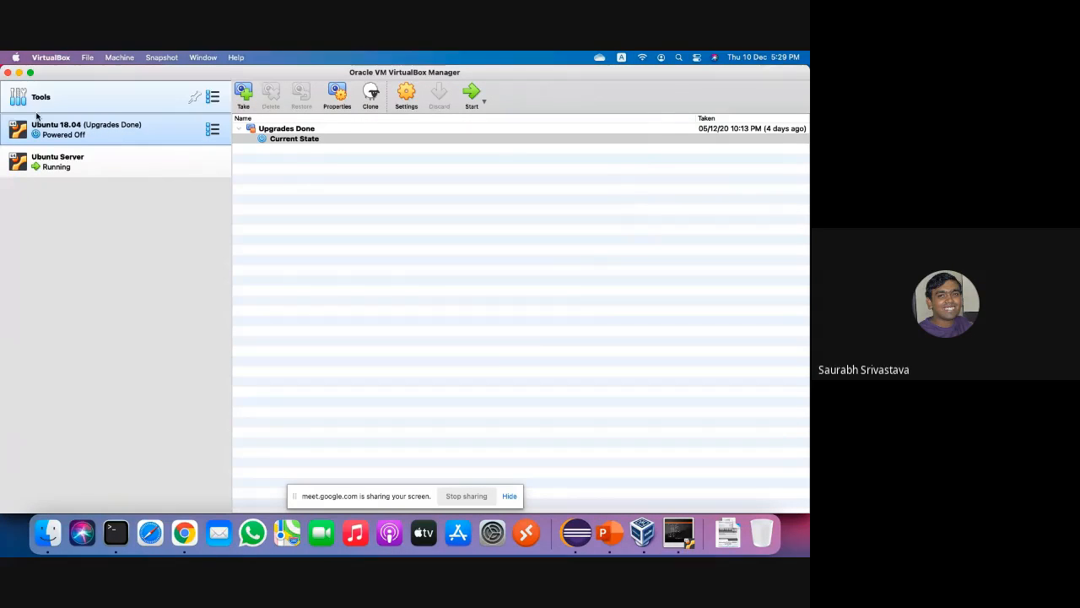
{"action": "left_click", "coordinate": [472, 95]}
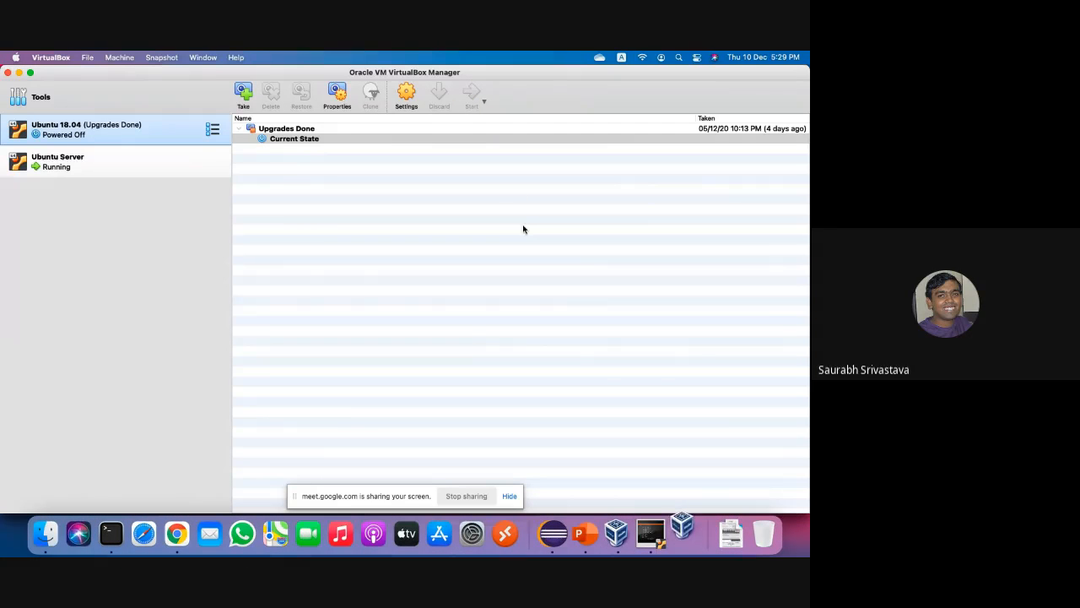
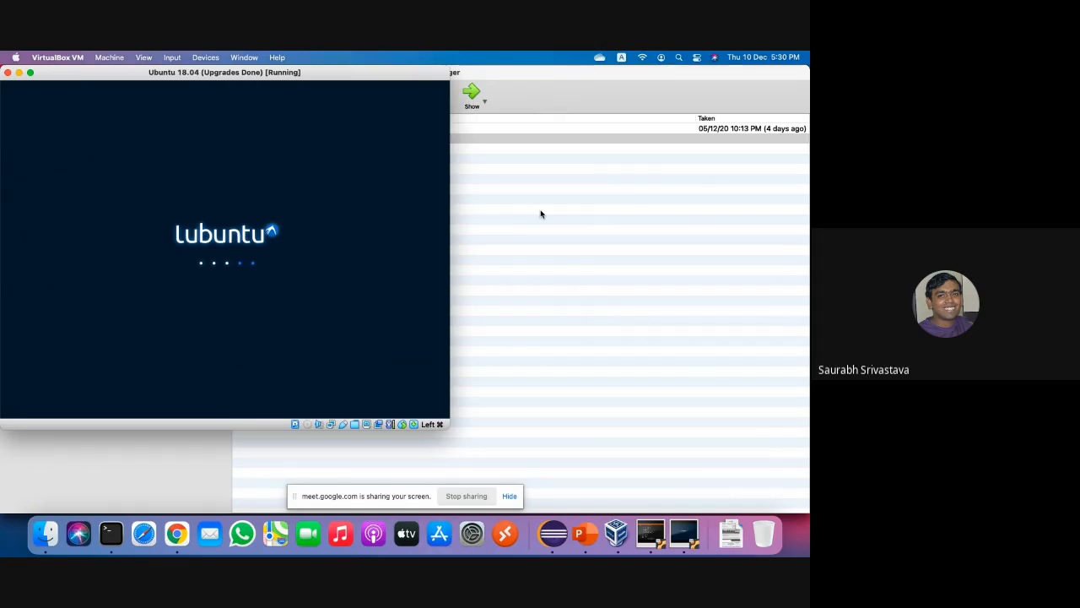
Bring up the Ubuntu 18.04 VM window and log in with the account password.
{"action": "left_click", "coordinate": [646, 547]}
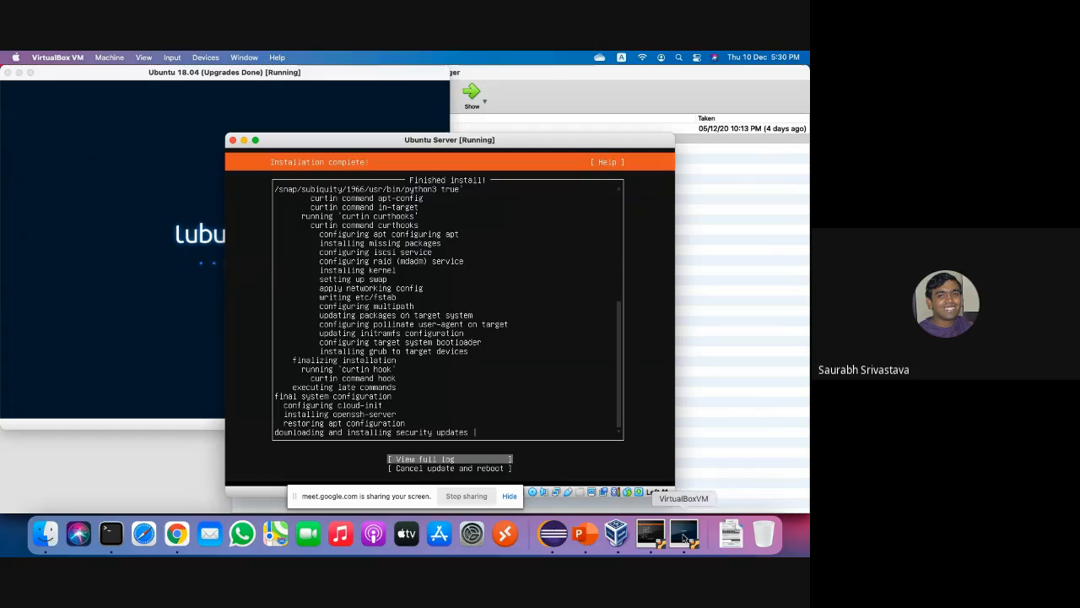
{"action": "left_click", "coordinate": [683, 537]}
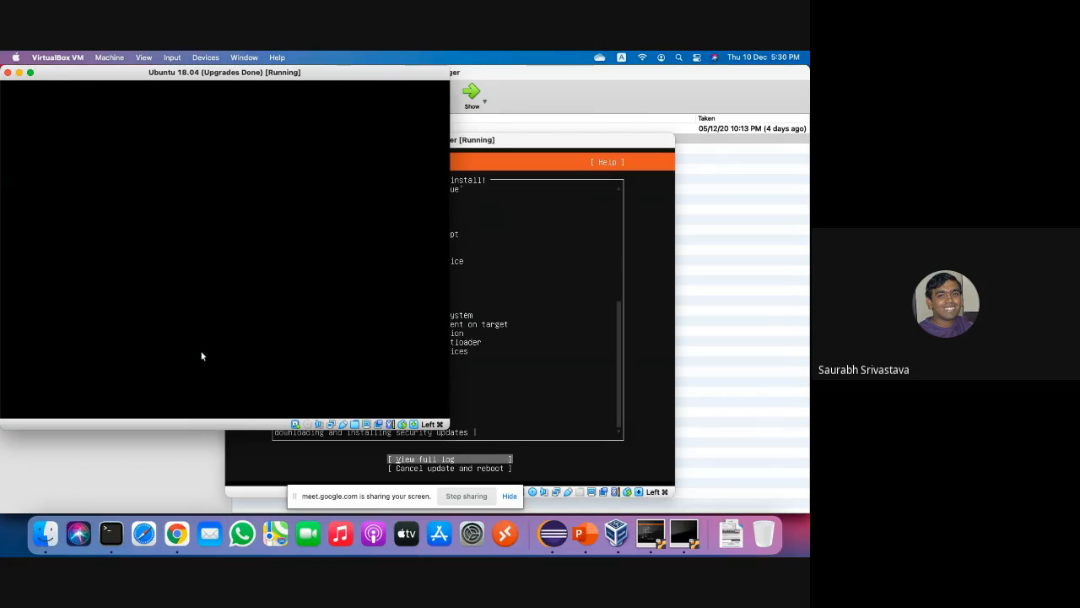
{"action": "type", "text": "******"}
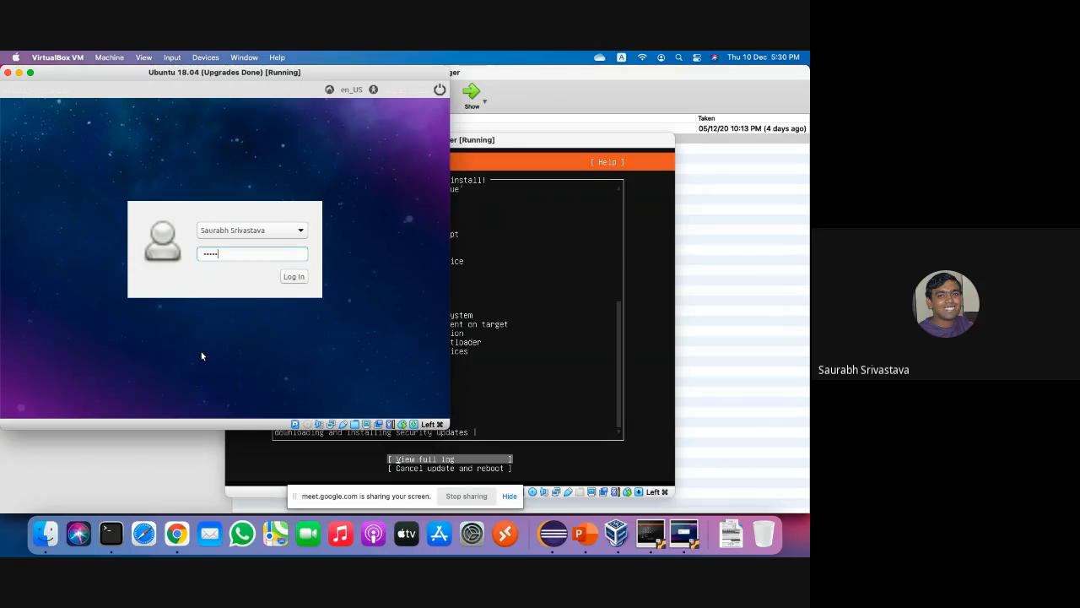
{"action": "key", "text": "Return"}
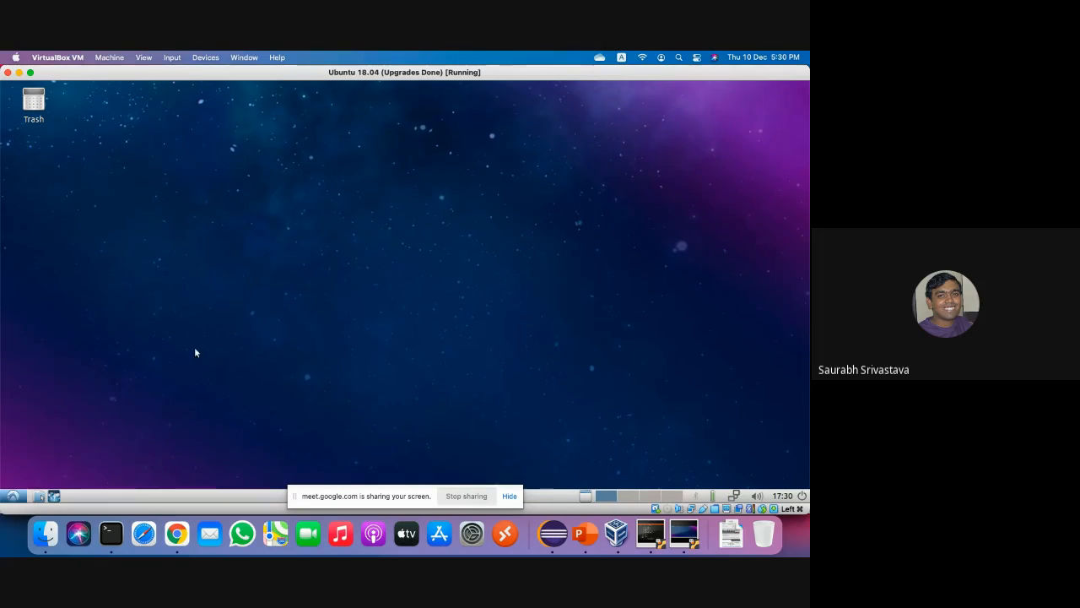
Restore the Ubuntu 18.04 VM window and open a terminal in the Lubuntu guest with Ctrl+Alt+T.
{"action": "left_click", "coordinate": [19, 74]}
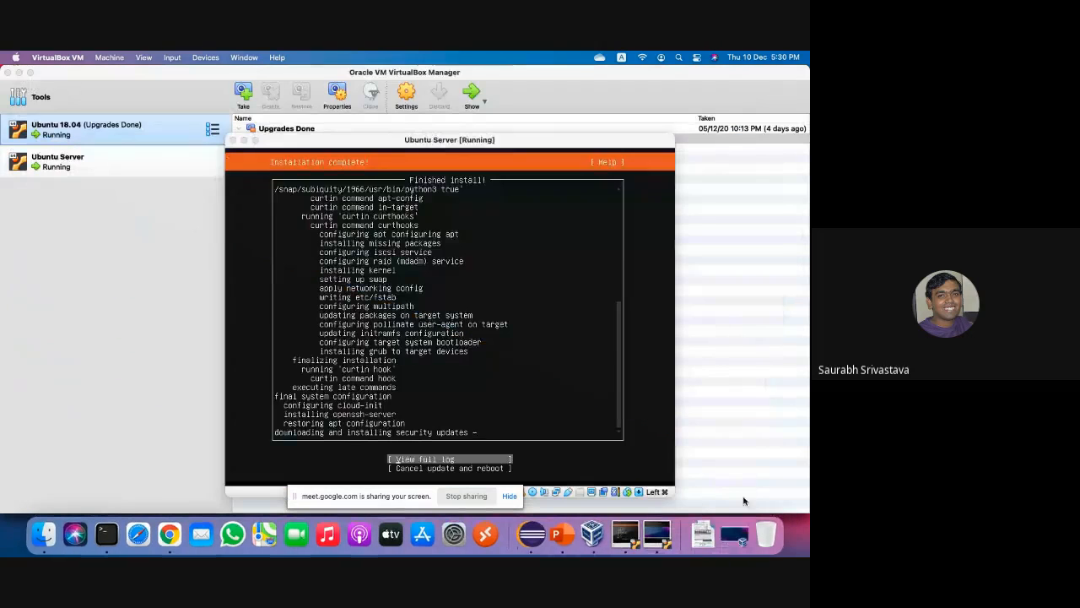
{"action": "left_click", "coordinate": [743, 535]}
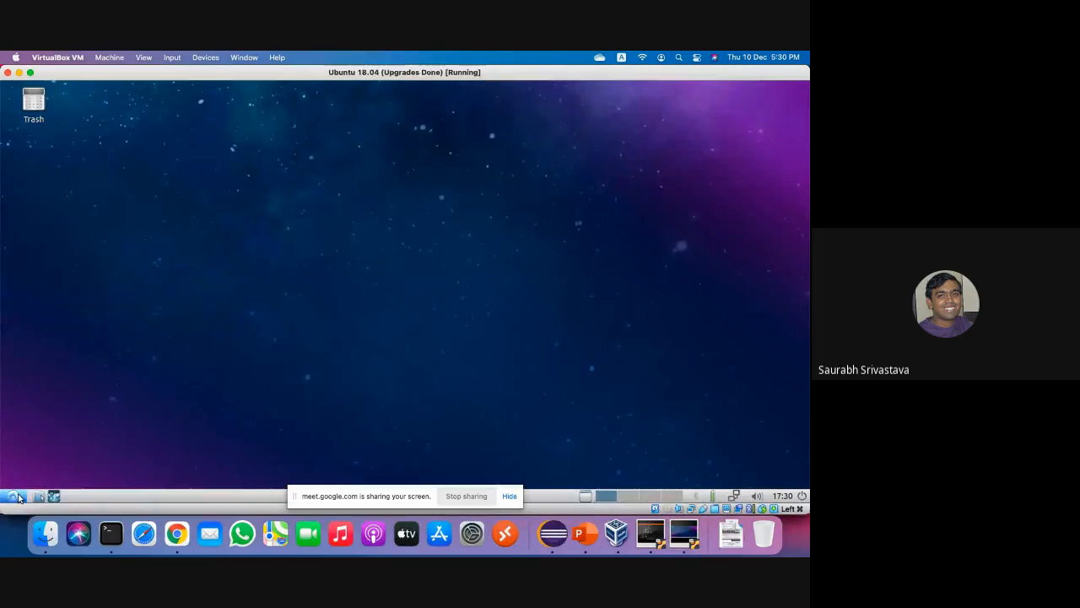
{"action": "left_click", "coordinate": [12, 496]}
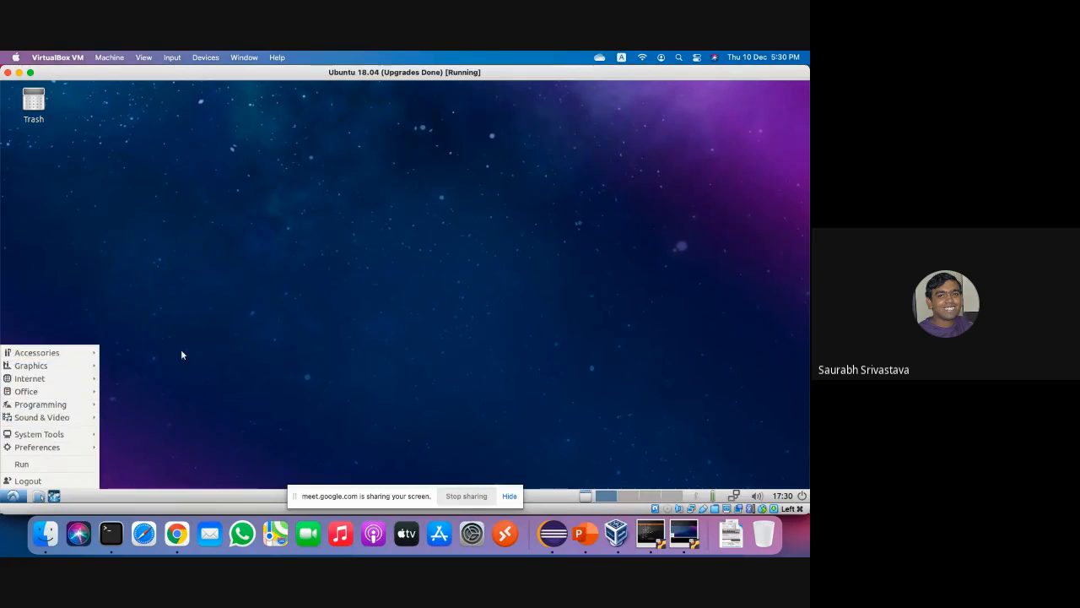
{"action": "left_click", "coordinate": [197, 402]}
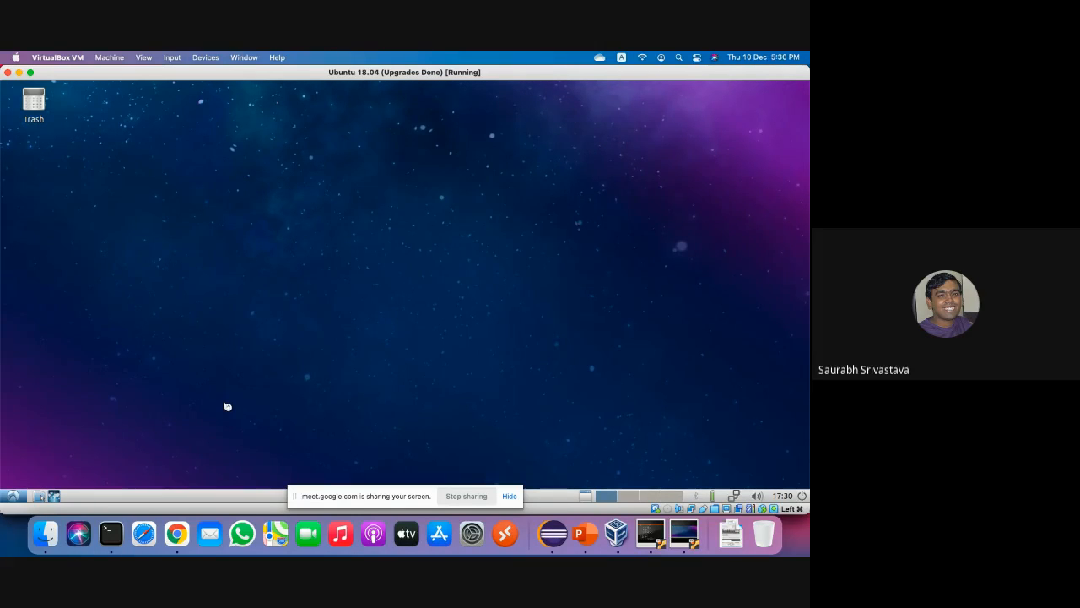
{"action": "key", "text": "ctrl+alt+t"}
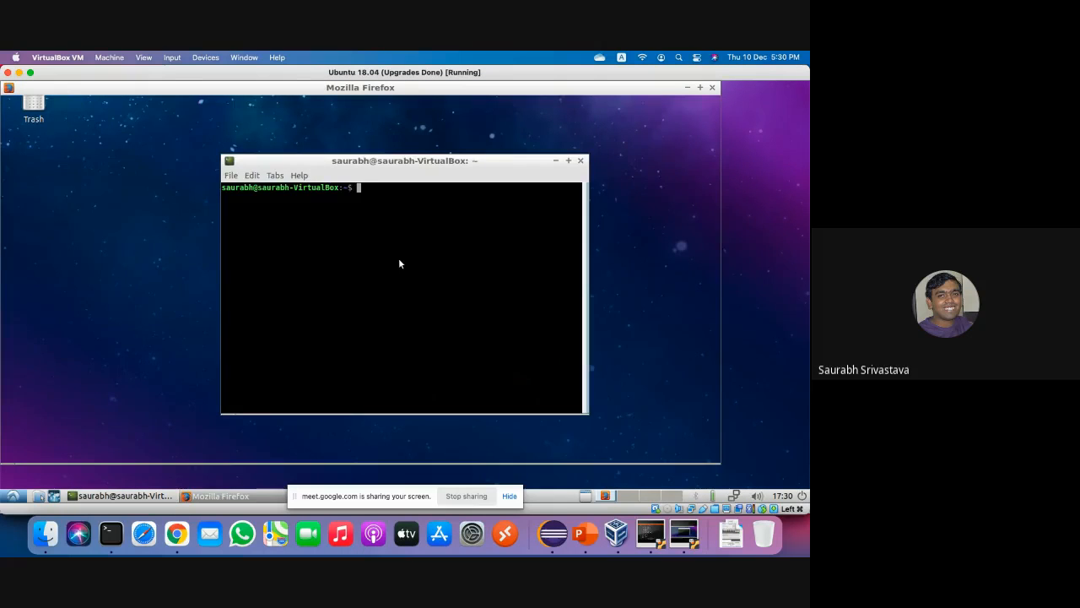
{"action": "type", "text": "cd"}
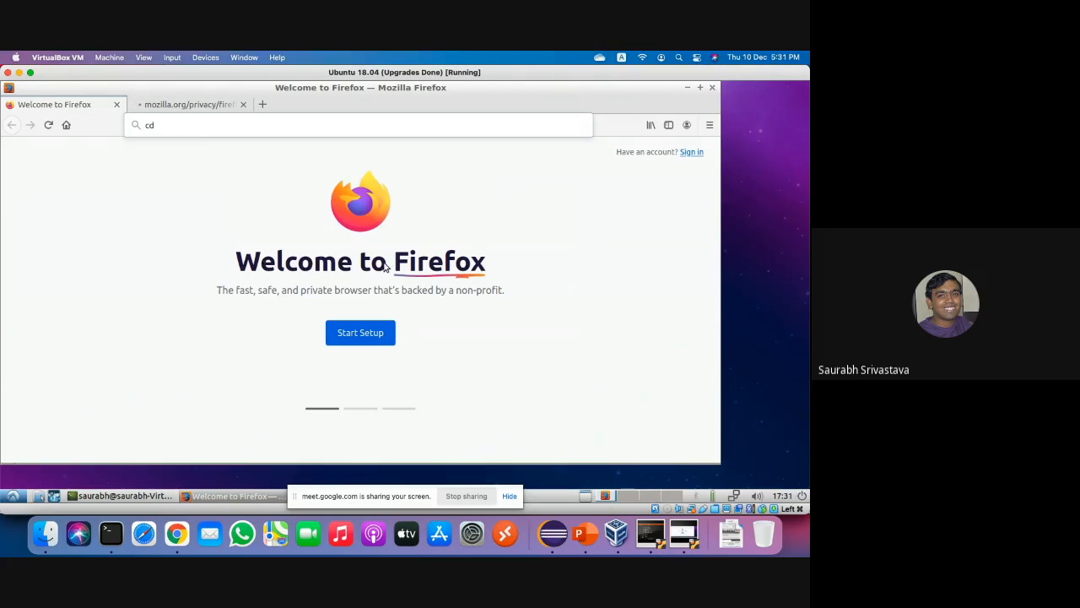
Close Firefox and all its tabs, then enter 'cd /host/Downloads/' in the terminal.
{"action": "left_click", "coordinate": [712, 88]}
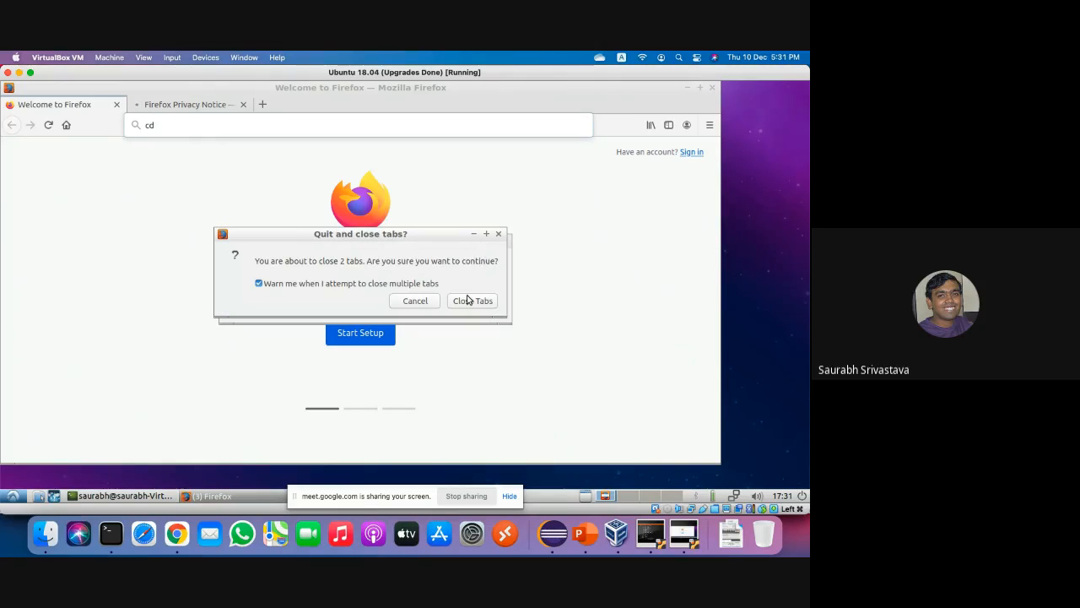
{"action": "left_click", "coordinate": [469, 300]}
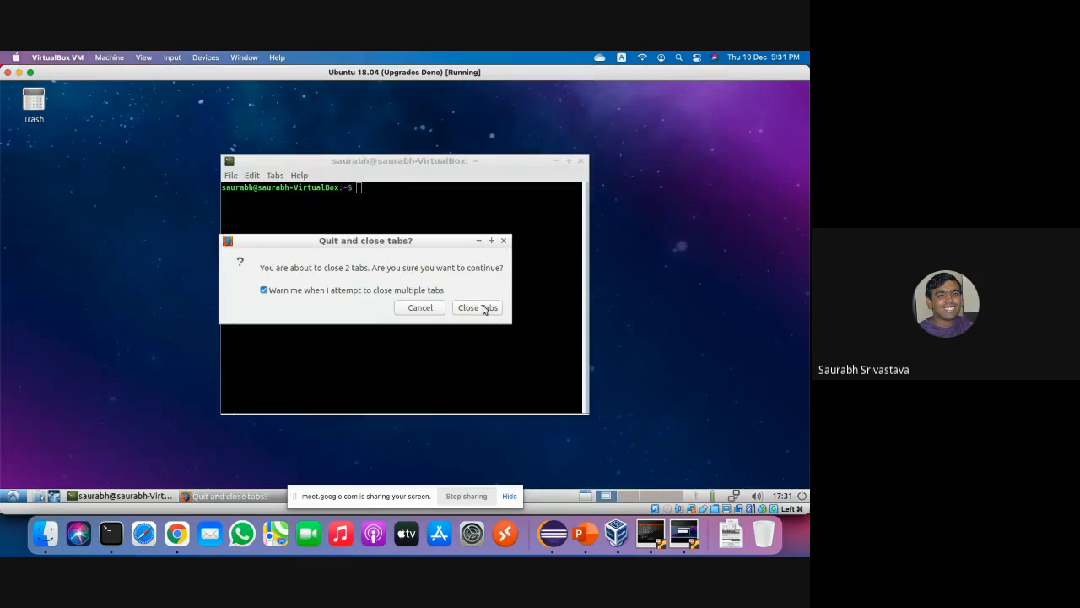
{"action": "type", "text": "cd /"}
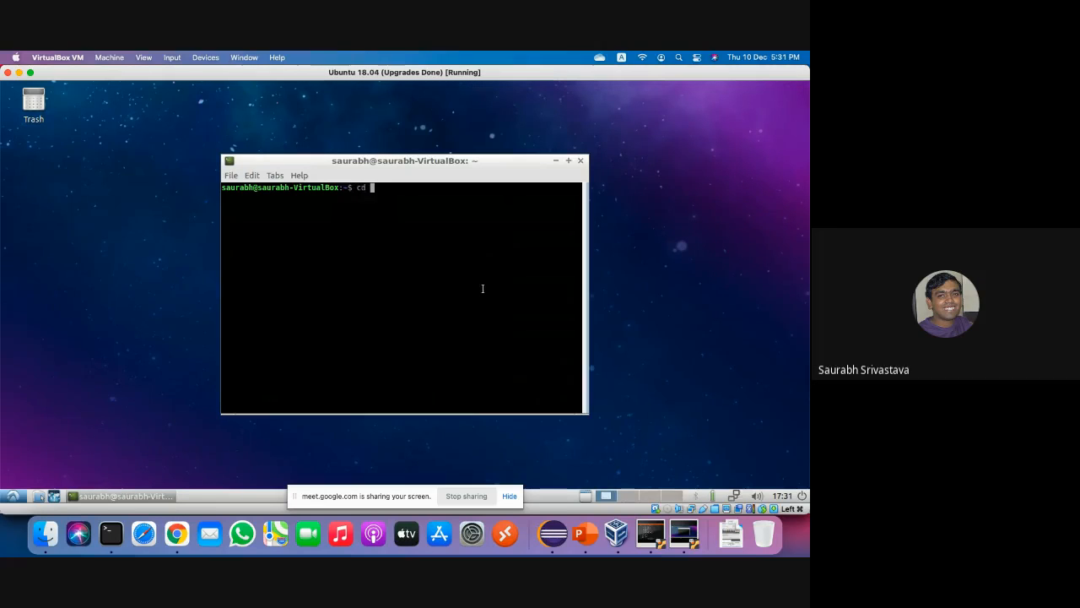
{"action": "type", "text": "host/Downloads/"}
Move into /host/Downloads and run 'touch this-is-a-test' to create the empty file.
{"action": "key", "text": "Return"}
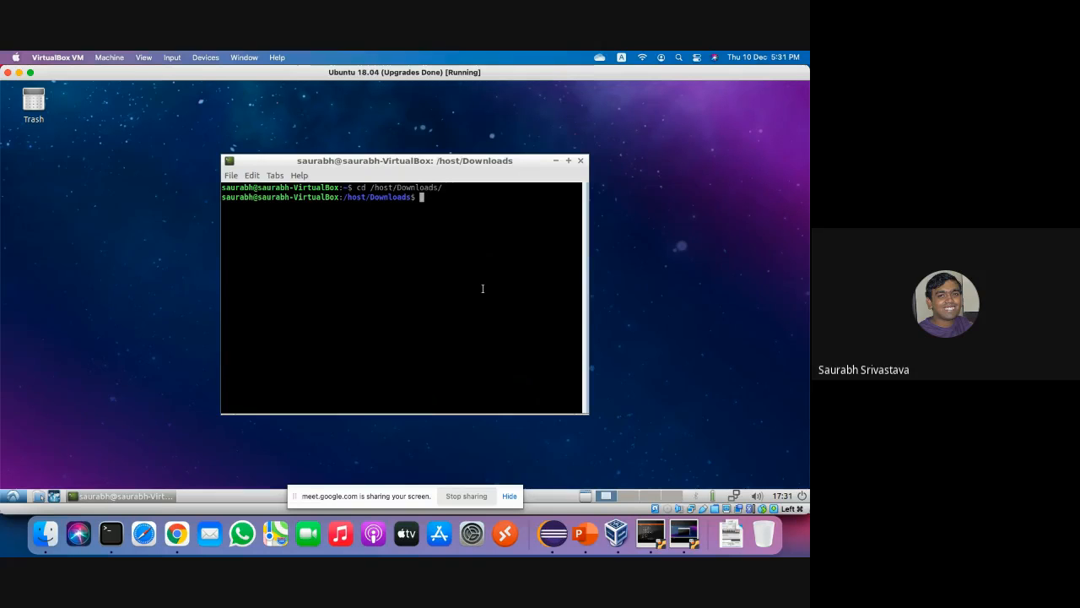
{"action": "type", "text": "touch this-is"}
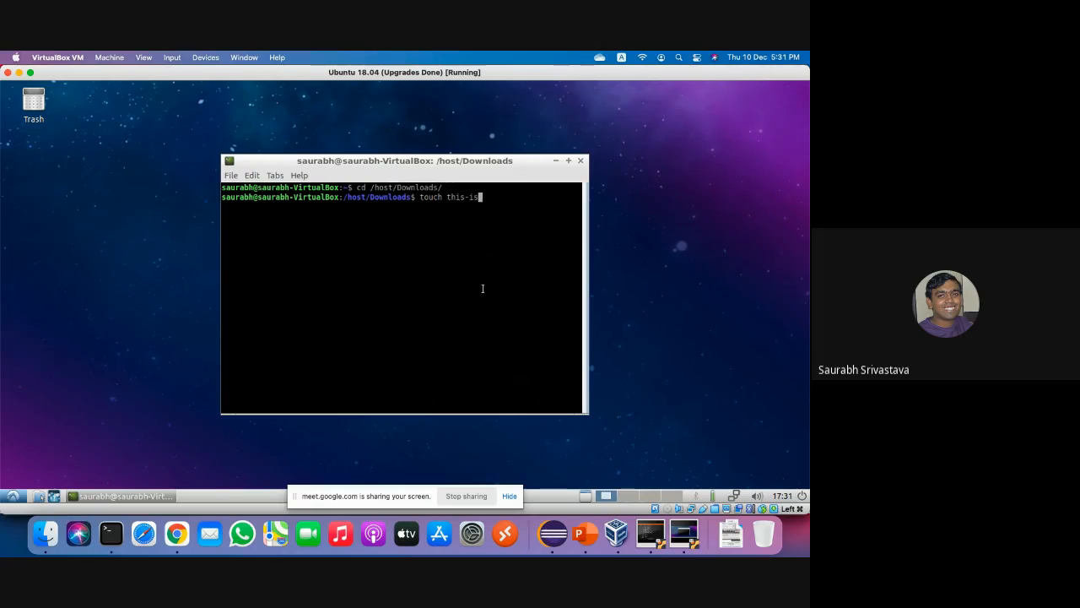
{"action": "key", "text": "BackSpace"}
{"action": "key", "text": "BackSpace"}
{"action": "type", "text": "is-a-test"}
{"action": "key", "text": "Return"}
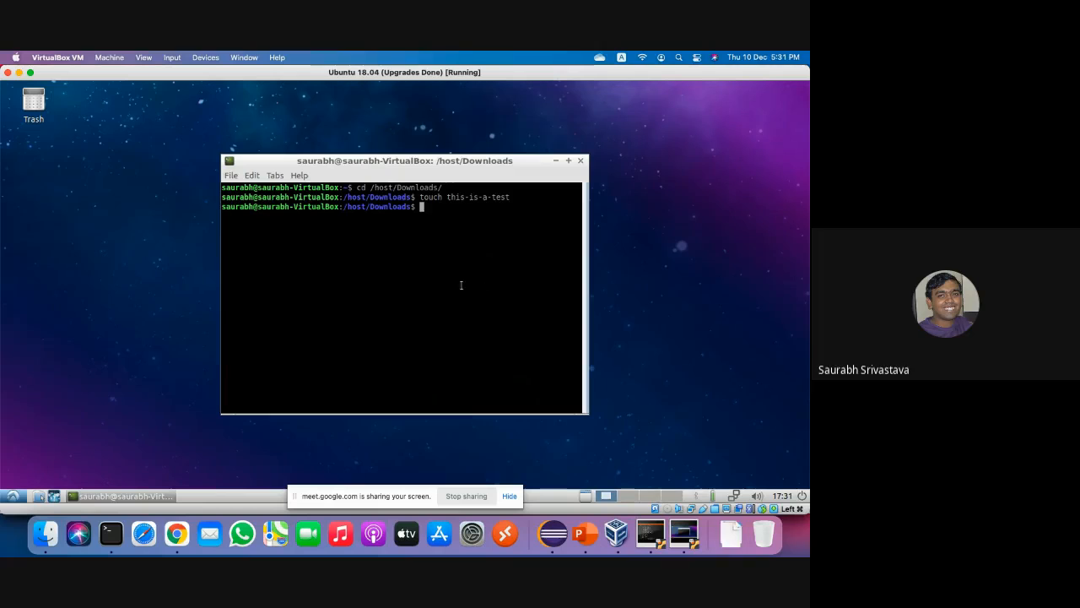
In the Mac's Terminal, change to Downloads and run 'ls this*' to list this-is-a-test.
{"action": "left_click", "coordinate": [110, 536]}
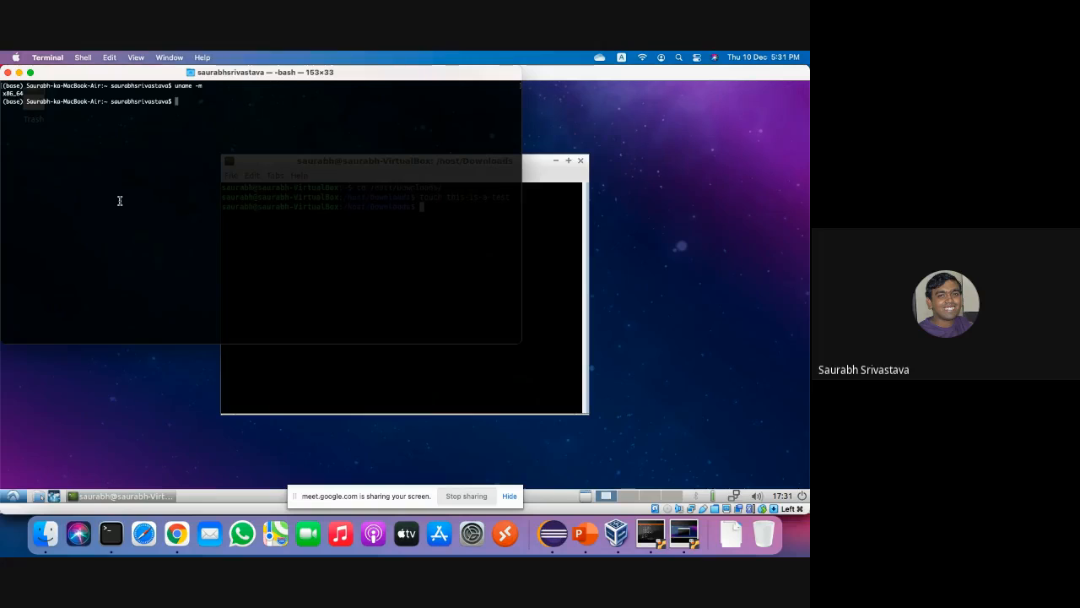
{"action": "type", "text": "cd Dow"}
{"action": "key", "text": "Tab"}
{"action": "key", "text": "Return"}
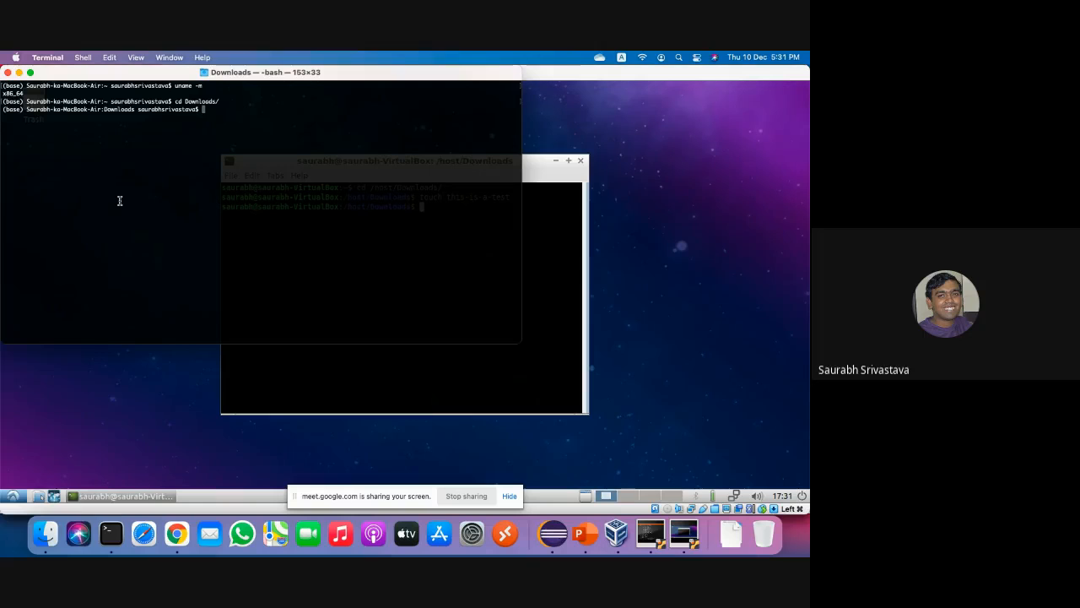
{"action": "type", "text": "ls this*"}
{"action": "key", "text": "Return"}
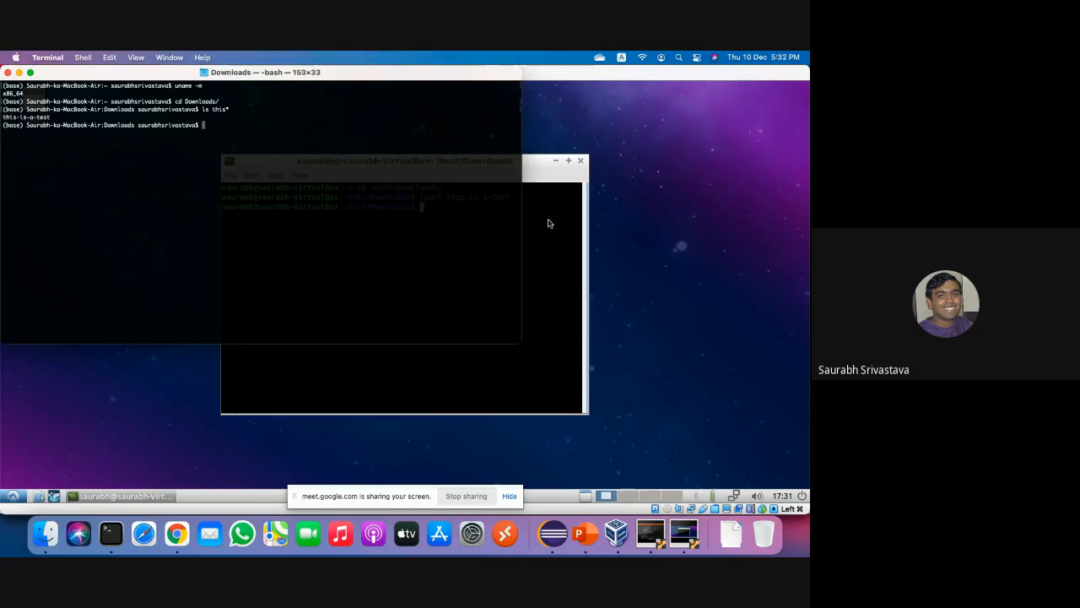
Switch between the Mac terminal and the Lubuntu VM, leaving the VM window in front.
{"action": "left_click", "coordinate": [566, 347]}
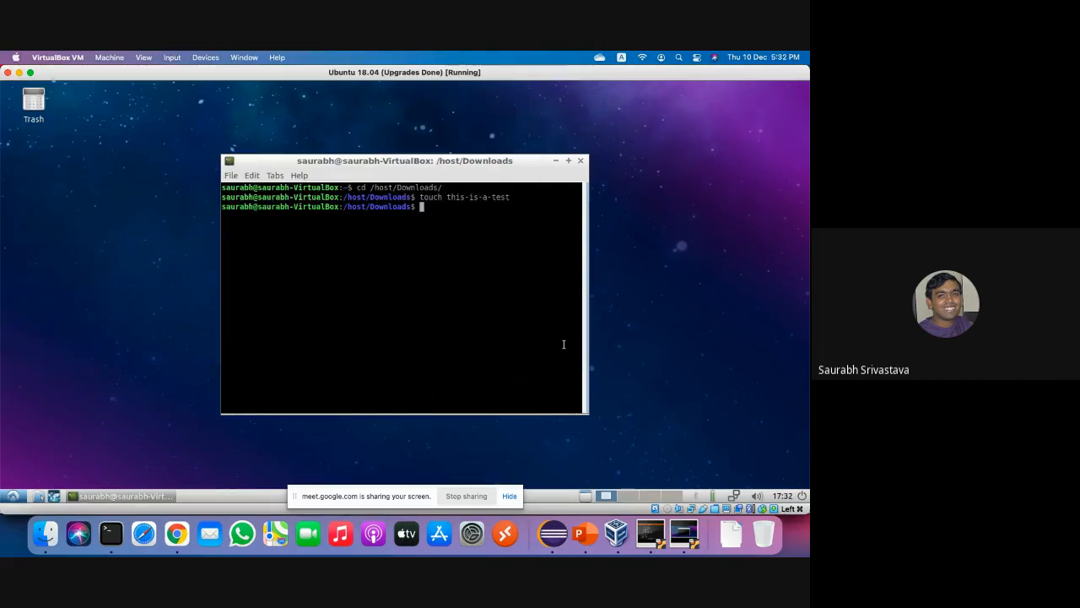
{"action": "left_click", "coordinate": [112, 534]}
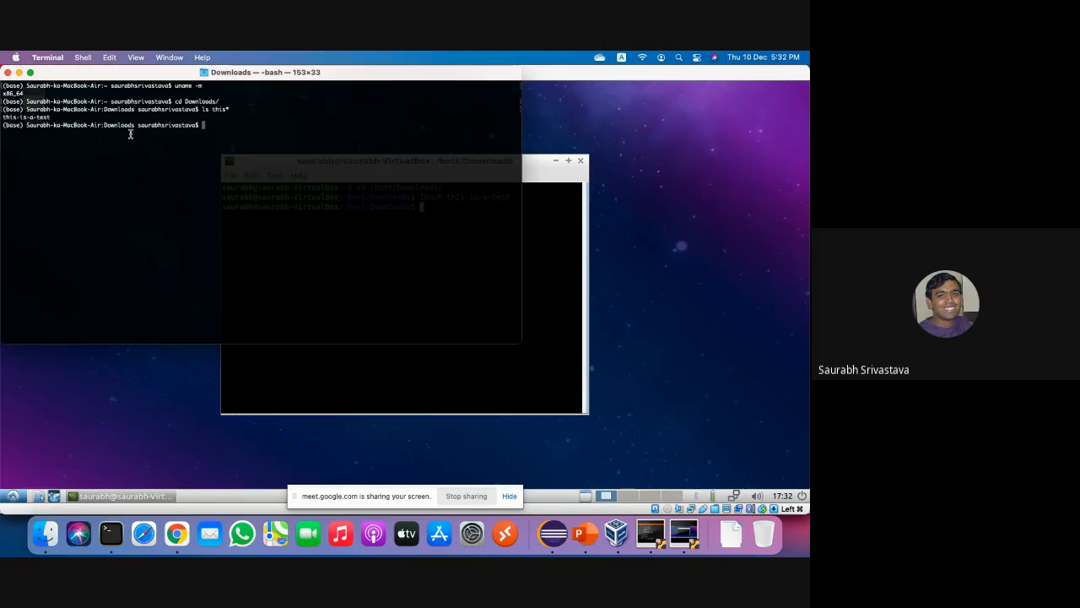
{"action": "left_click", "coordinate": [530, 386]}
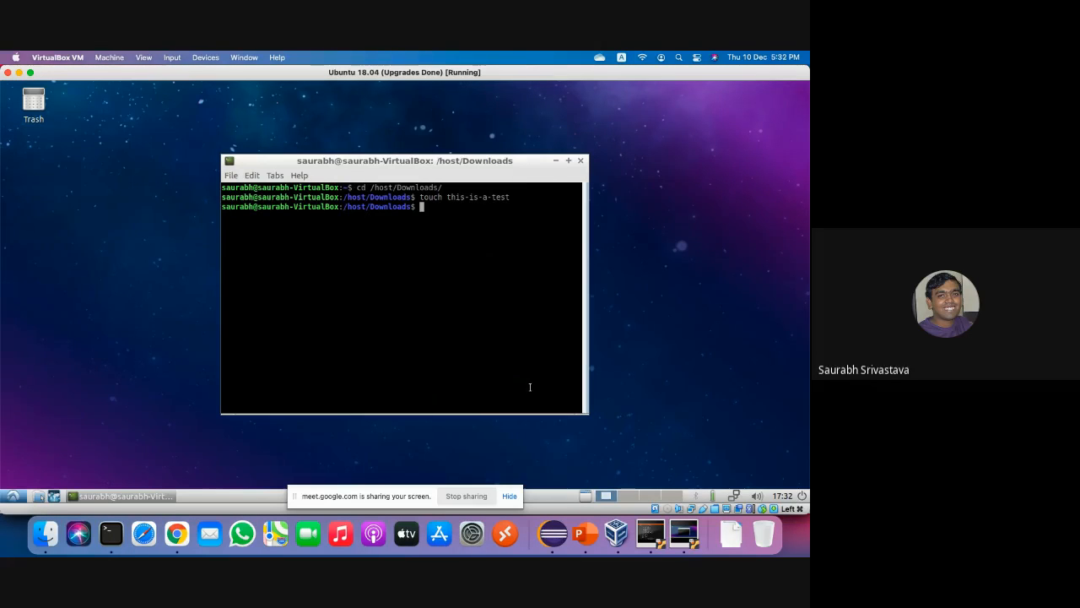
Cycle through the Ubuntu Server VM and Mac terminal, then leave the Google Meet call in Chrome.
{"action": "left_click", "coordinate": [647, 538]}
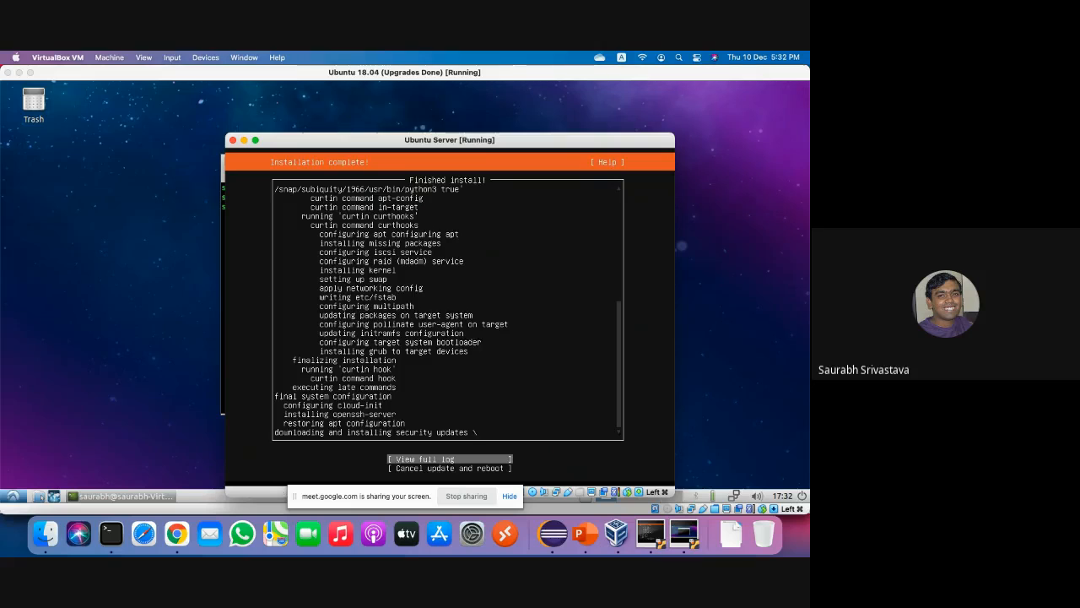
{"action": "left_click", "coordinate": [120, 540]}
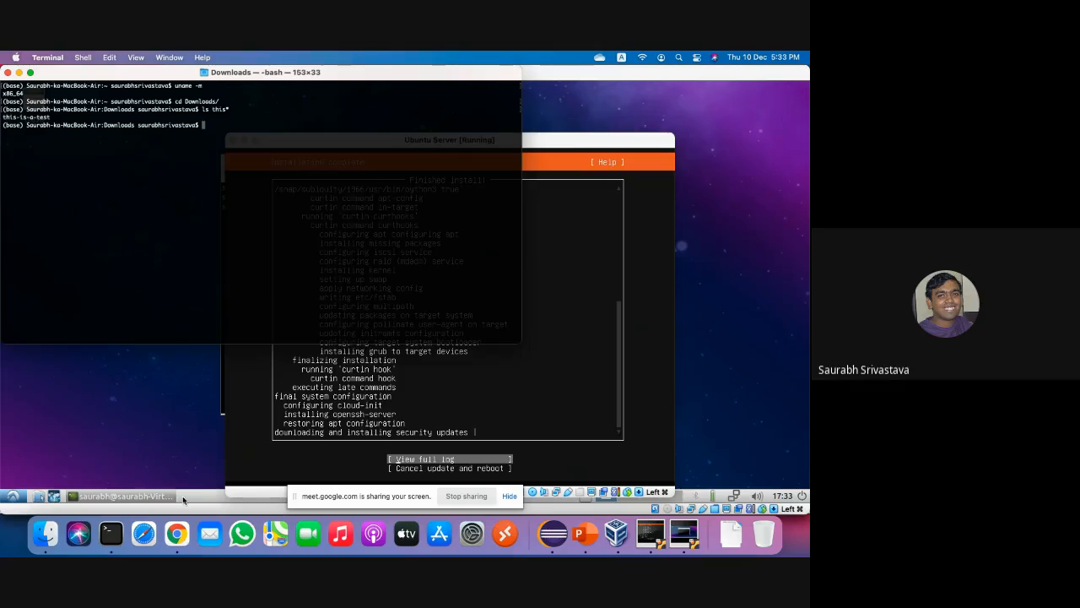
{"action": "left_click", "coordinate": [180, 540]}
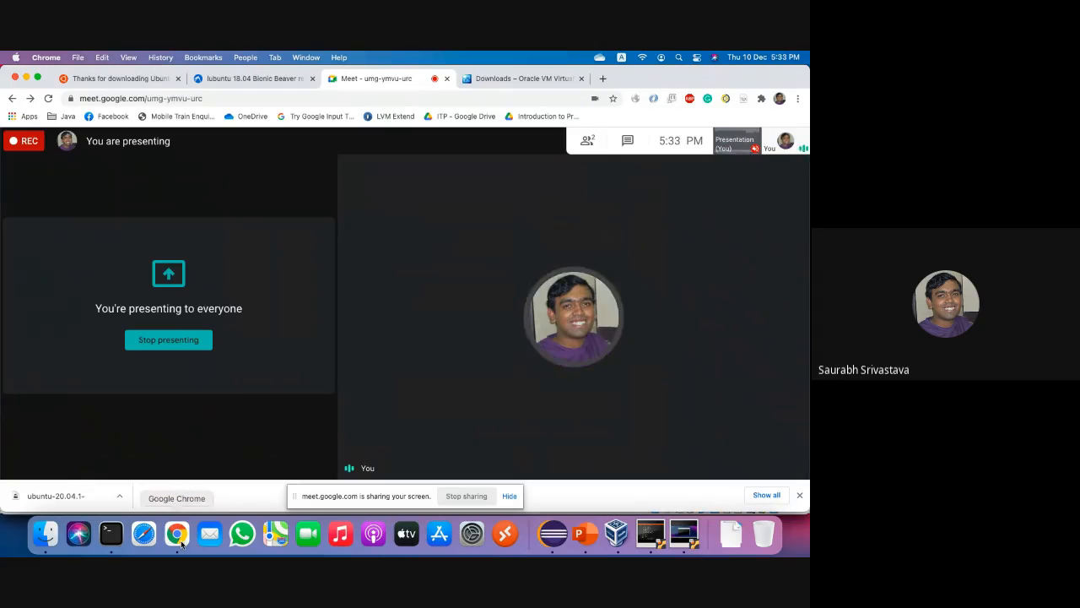
{"action": "mouse_move", "coordinate": [568, 365]}
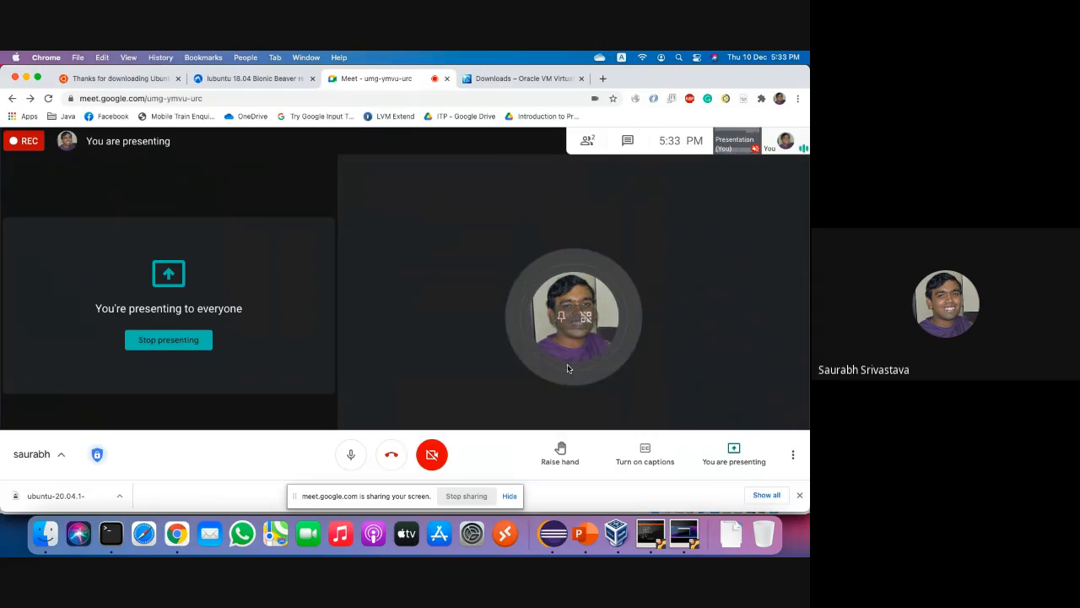
{"action": "left_click", "coordinate": [388, 463]}
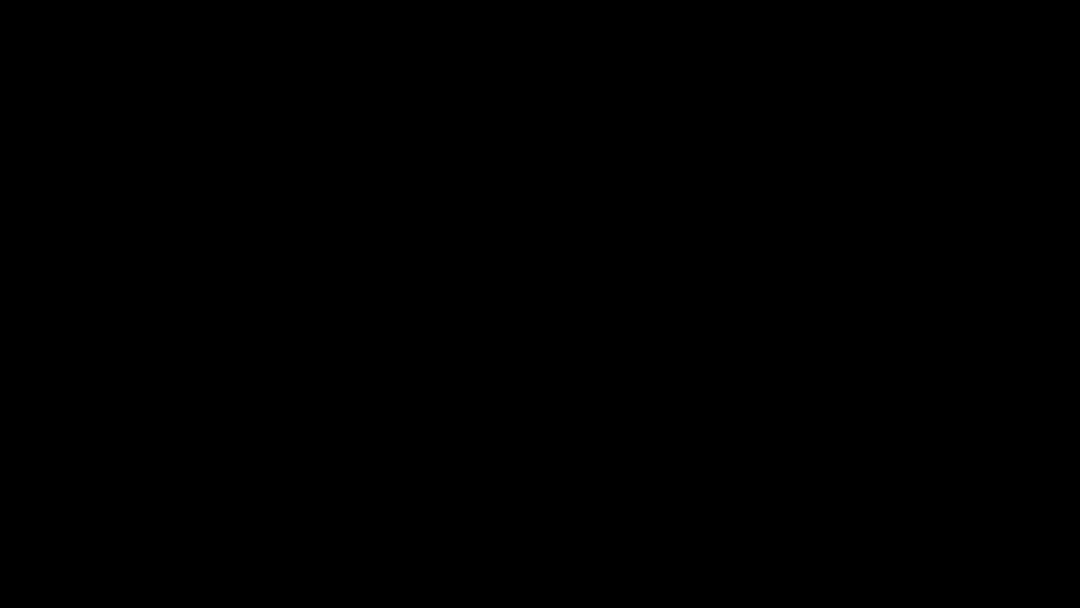